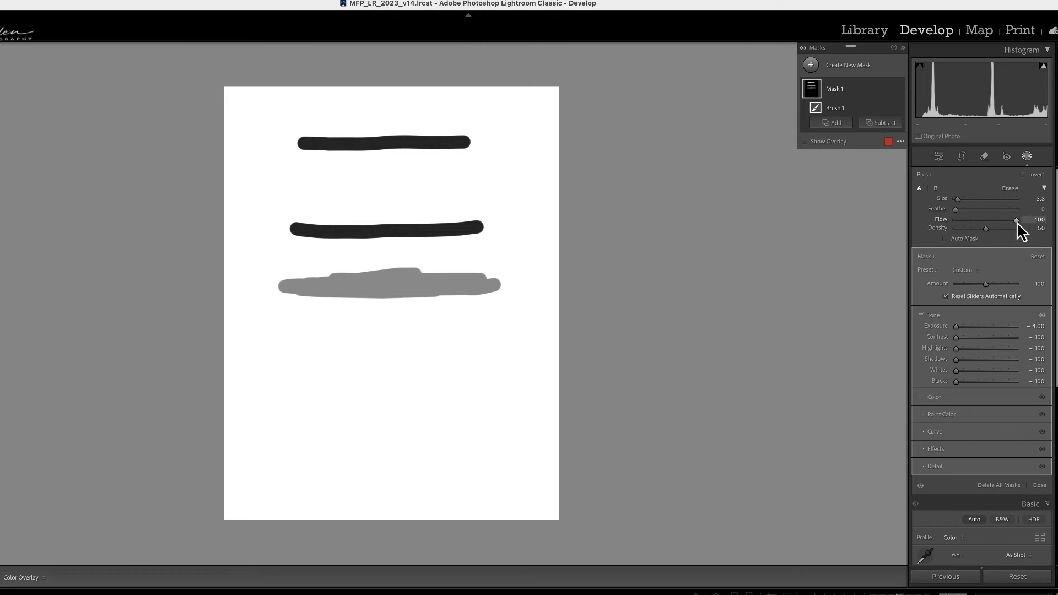
Set the brush flow to 33 and density to 54, and paint overlapping strokes below the gray band to build up tone
left_click_drag(1016, 221, 989, 229)
mouse_move(414, 327)
left_mouse_down()
mouse_move(335, 331)
mouse_move(410, 335)
mouse_move(362, 344)
mouse_move(291, 342)
mouse_move(445, 329)
mouse_move(329, 341)
left_mouse_up()
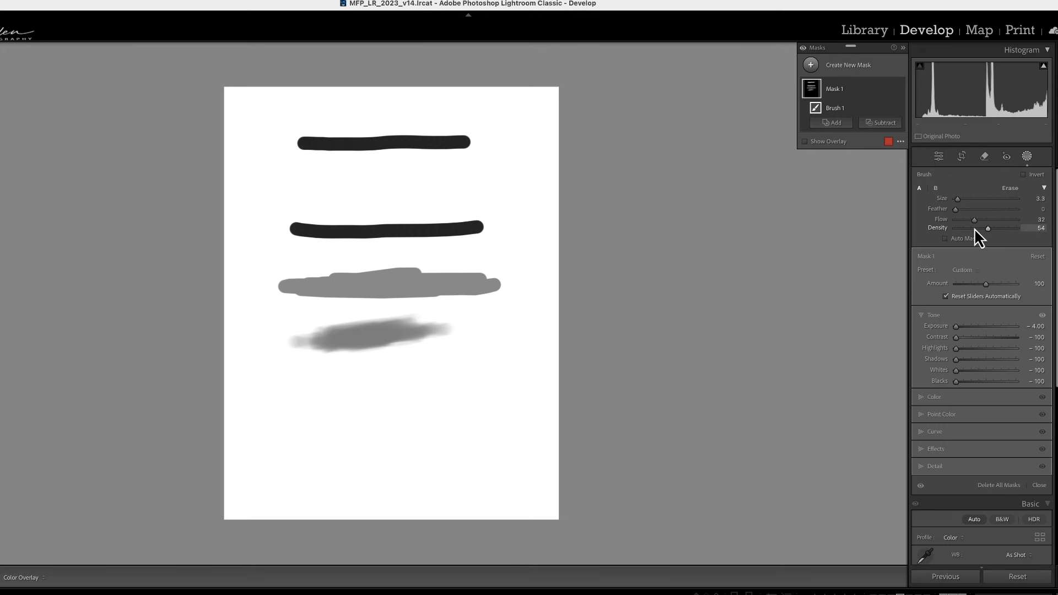
left_click_drag(348, 389, 551, 375)
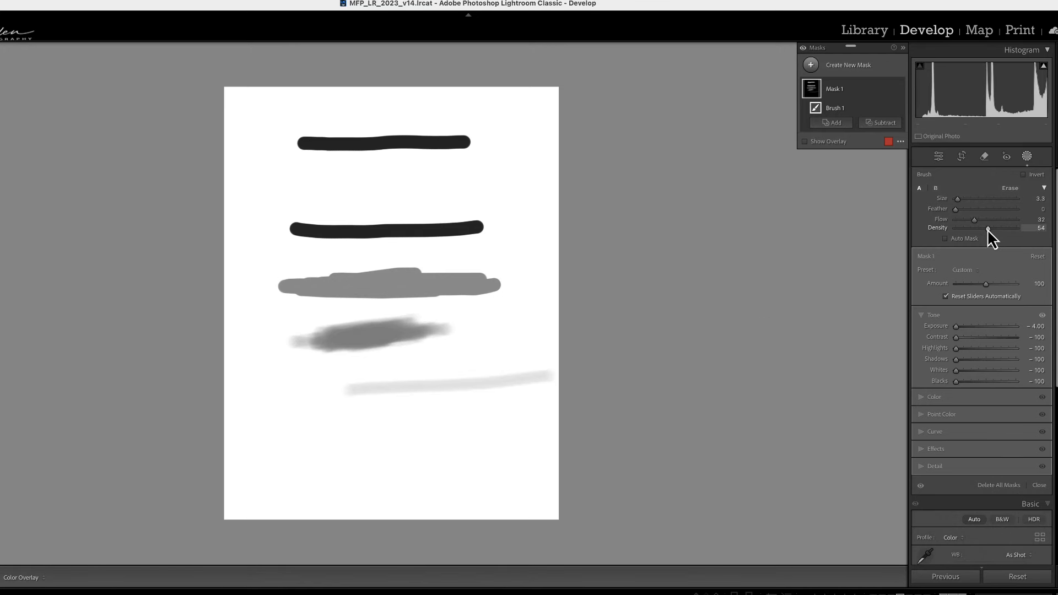
left_click_drag(490, 378, 317, 406)
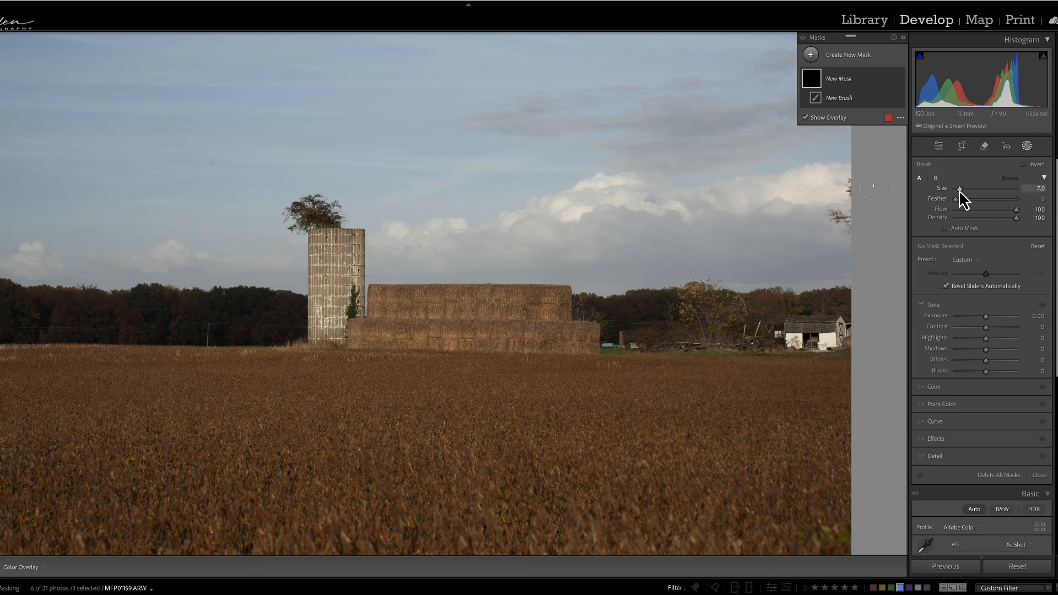
Set brush A's size to 20.8 and brush B's flow to 49 for the new mask
left_click_drag(959, 190, 967, 190)
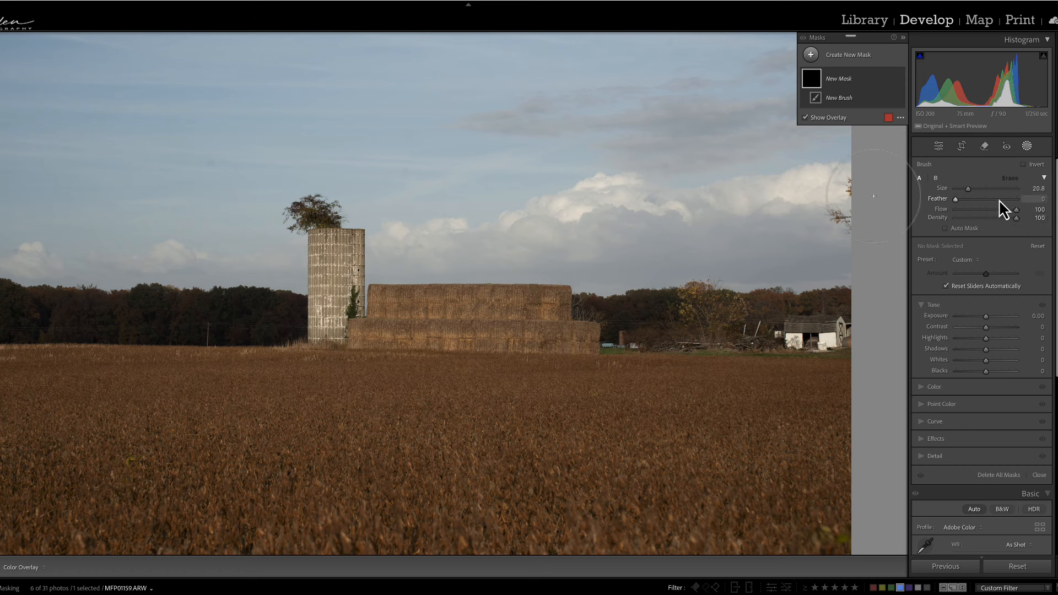
left_click(935, 179)
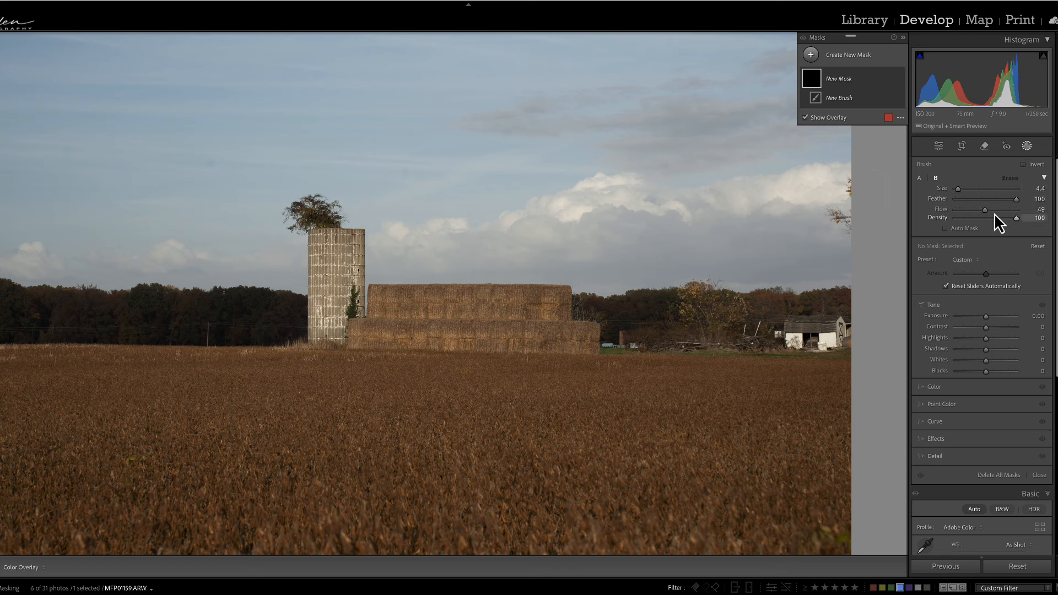
left_click_drag(983, 210, 985, 210)
left_click(919, 178)
Set the mask's exposure to 1.65, and paint a wide stroke on the field with brush A and a thin one below with brush B
left_click_drag(985, 316, 990, 316)
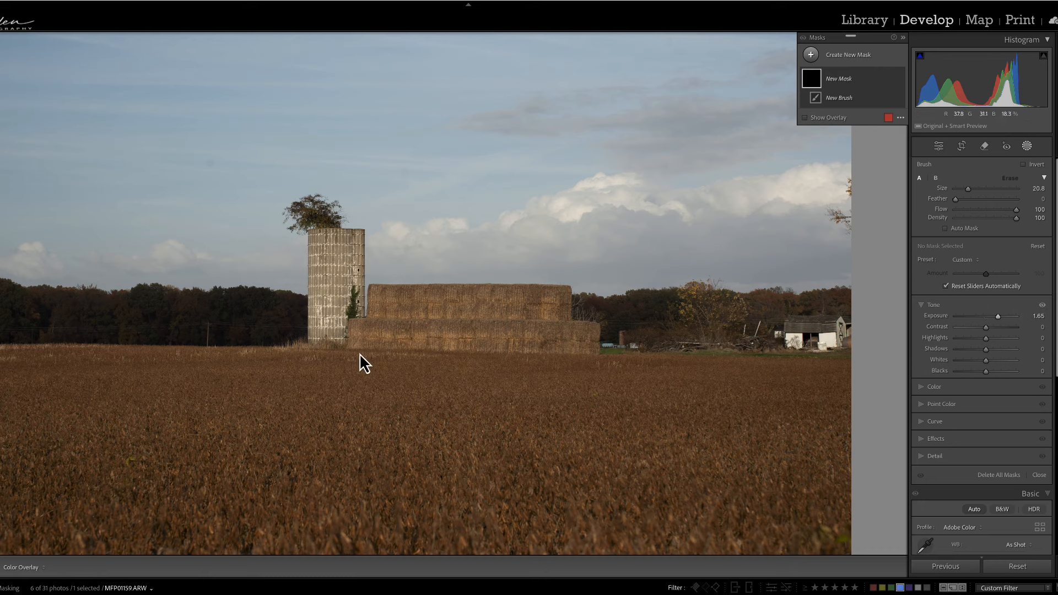
left_click_drag(338, 392, 478, 392)
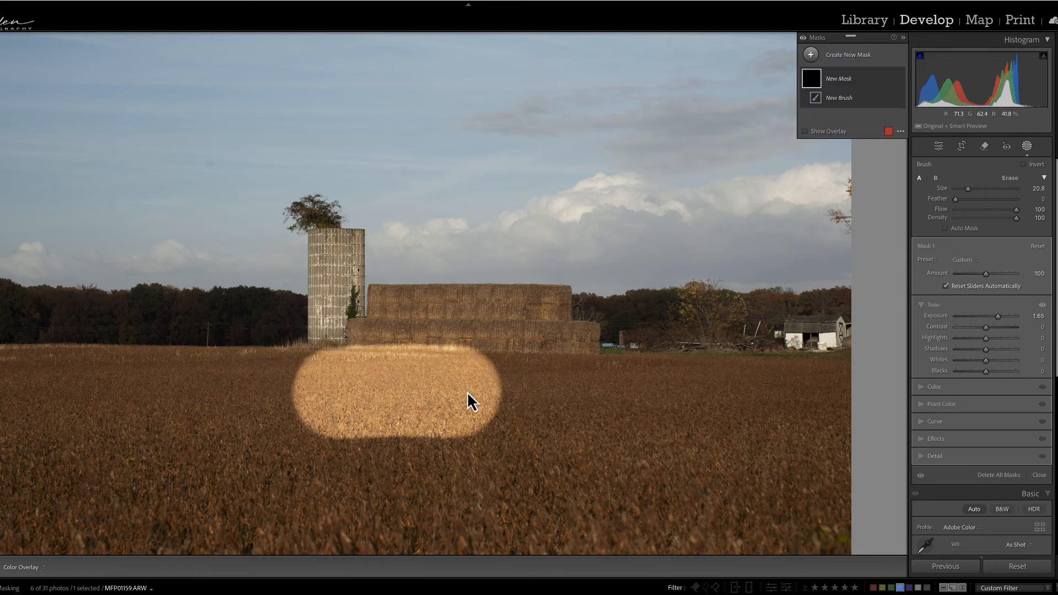
left_click(935, 177)
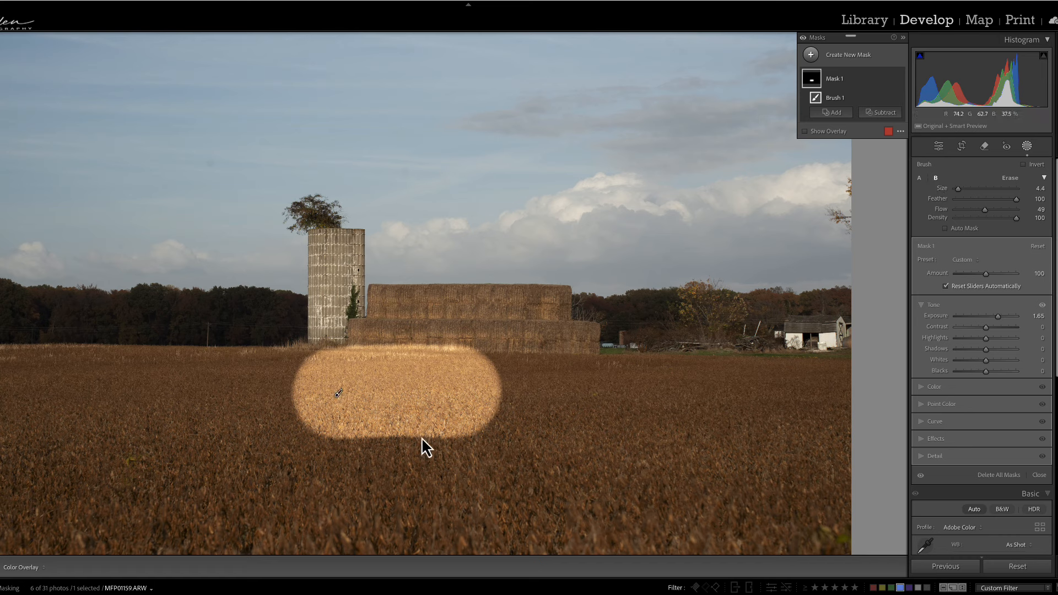
mouse_move(400, 473)
left_mouse_down()
mouse_move(466, 474)
mouse_move(299, 478)
mouse_move(465, 479)
mouse_move(324, 485)
mouse_move(449, 481)
mouse_move(394, 471)
mouse_move(339, 483)
mouse_move(440, 501)
left_mouse_up()
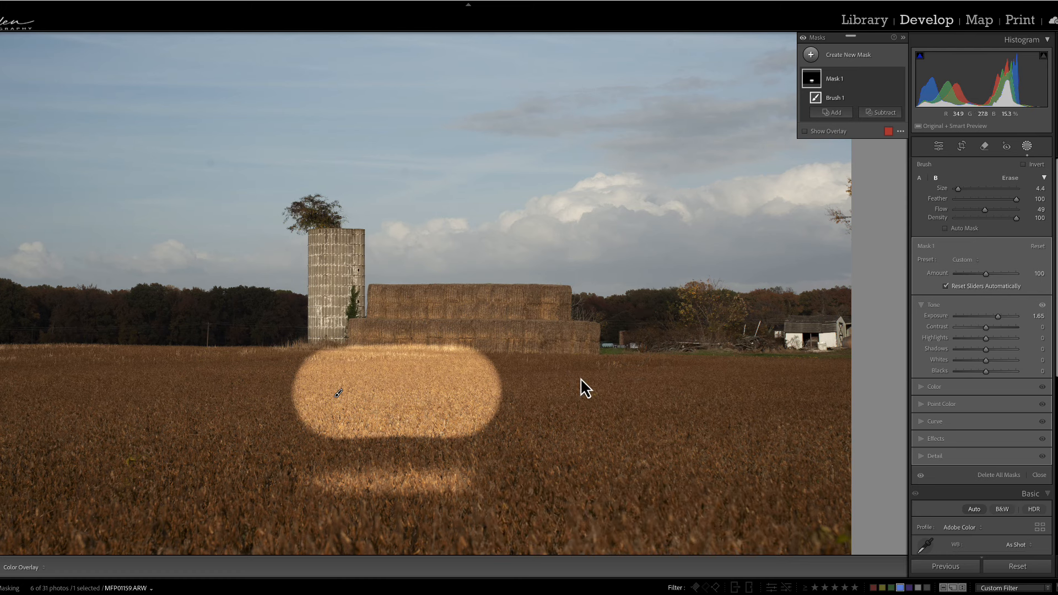
Switch between brushes A and B to paint a second wide stroke and a thin stroke beneath it beside the first pair
key("slash")
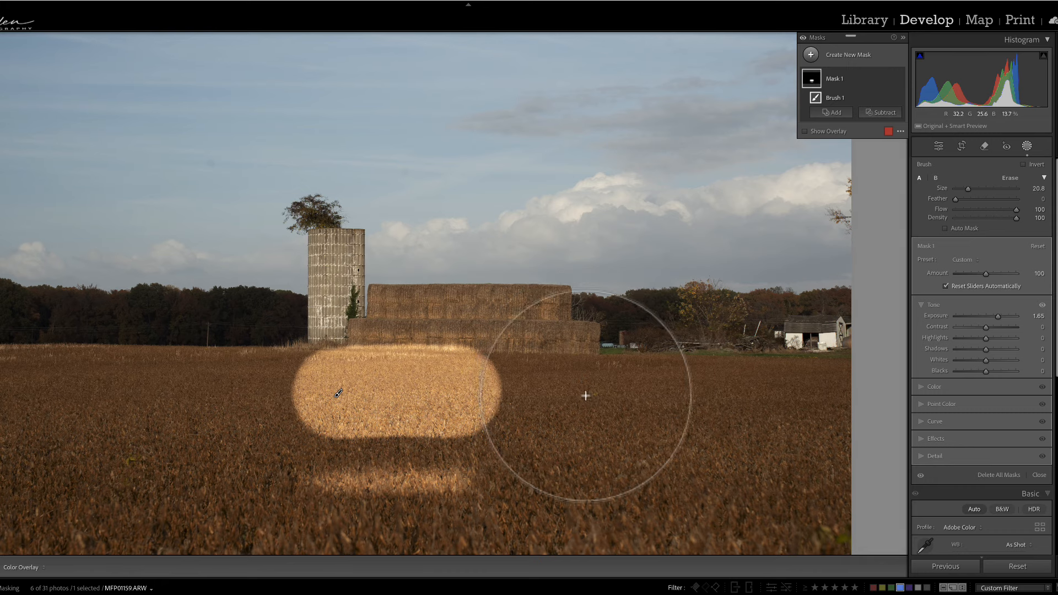
left_click_drag(588, 394, 727, 392)
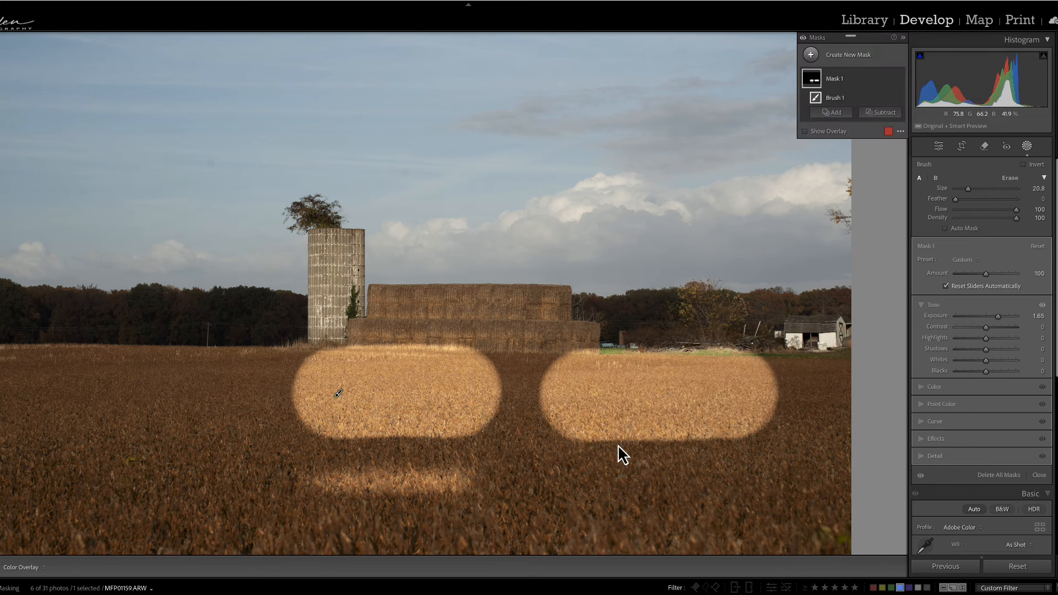
key("slash")
mouse_move(551, 477)
left_mouse_down()
mouse_move(712, 478)
mouse_move(542, 482)
mouse_move(698, 479)
mouse_move(562, 482)
left_mouse_up()
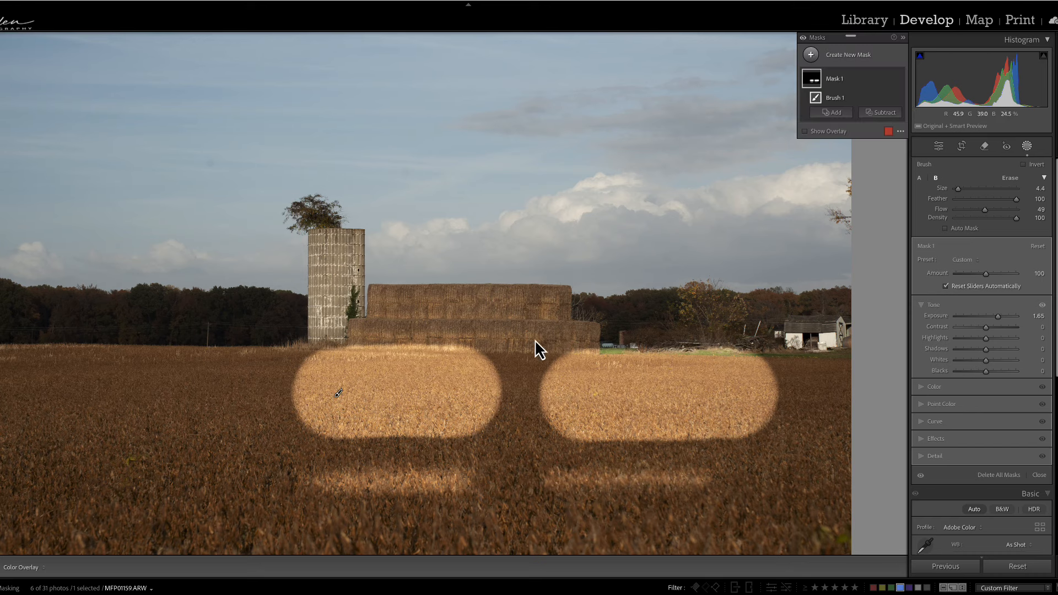
Set the eraser's feather to 46 and flow to 75, and erase the facing ends of the two wide strokes
left_click(1010, 178)
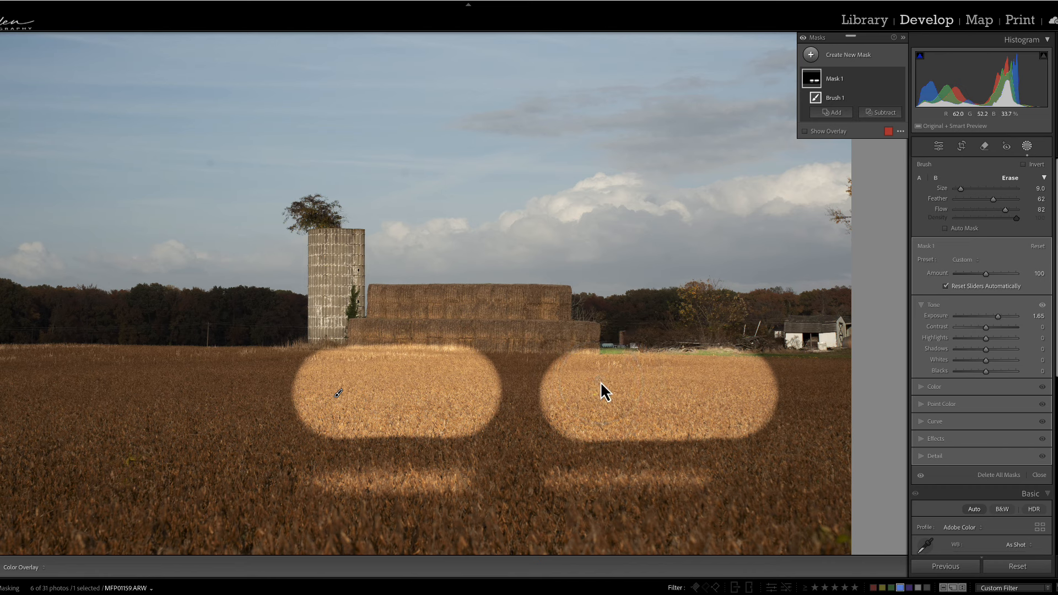
left_click_drag(1005, 211, 1008, 210)
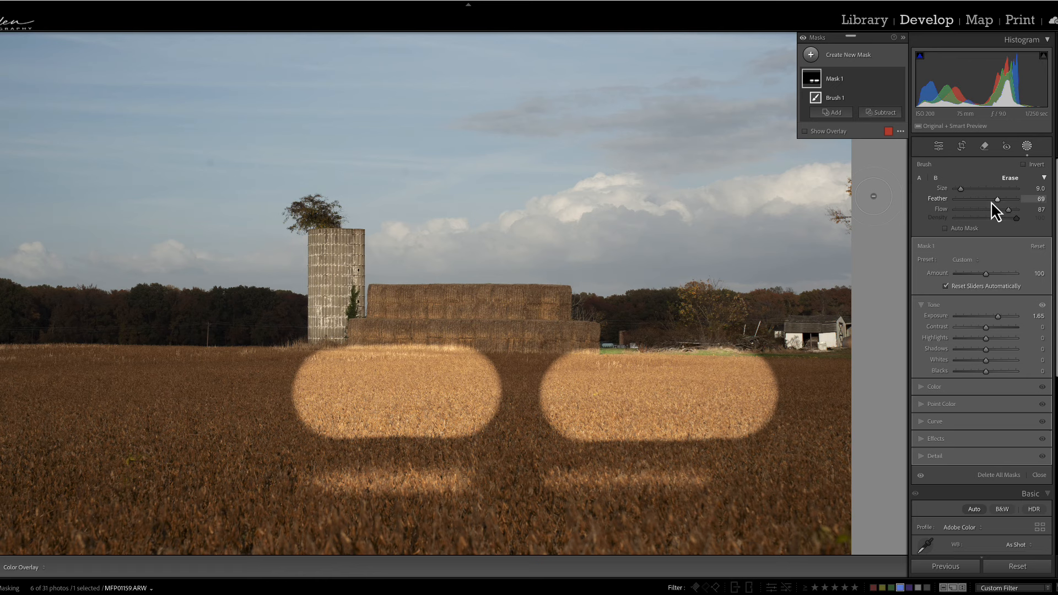
left_click_drag(990, 200, 983, 203)
mouse_move(537, 391)
left_mouse_down()
mouse_move(564, 379)
mouse_move(534, 390)
mouse_move(550, 401)
mouse_move(546, 416)
mouse_move(572, 401)
mouse_move(559, 413)
mouse_move(509, 380)
mouse_move(479, 408)
left_mouse_up()
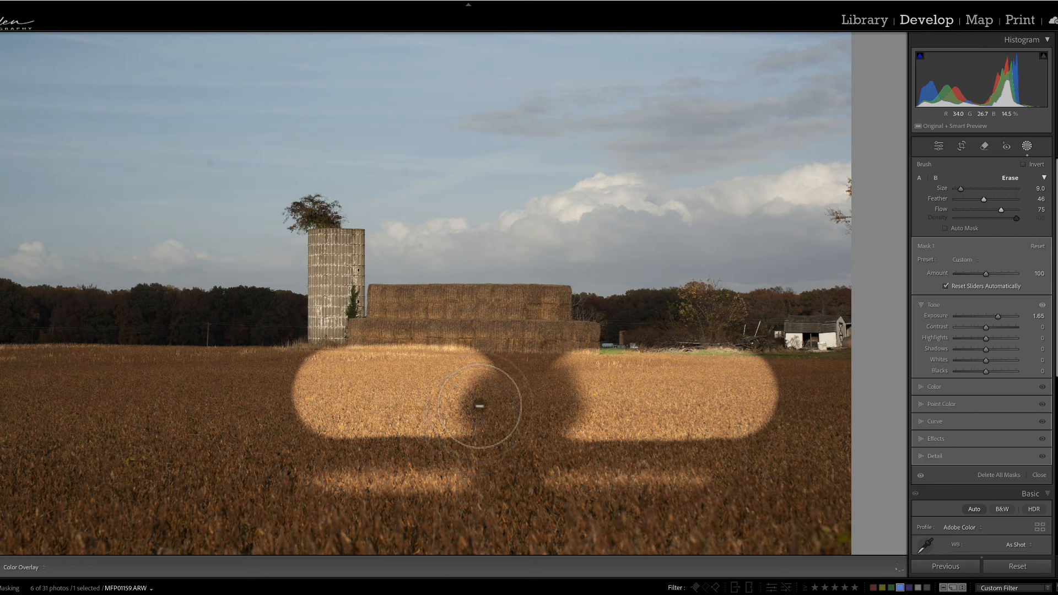
Paint a third bright patch on the left of the field with brush A, and erase parts of its lower edge with the temporary eraser
left_click(919, 178)
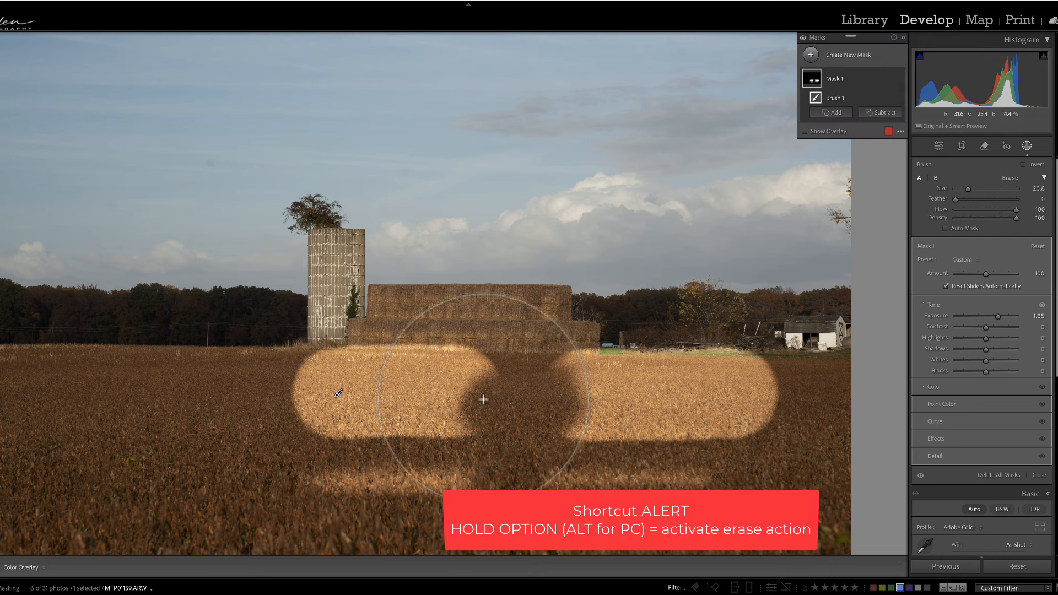
left_click_drag(141, 401, 241, 400)
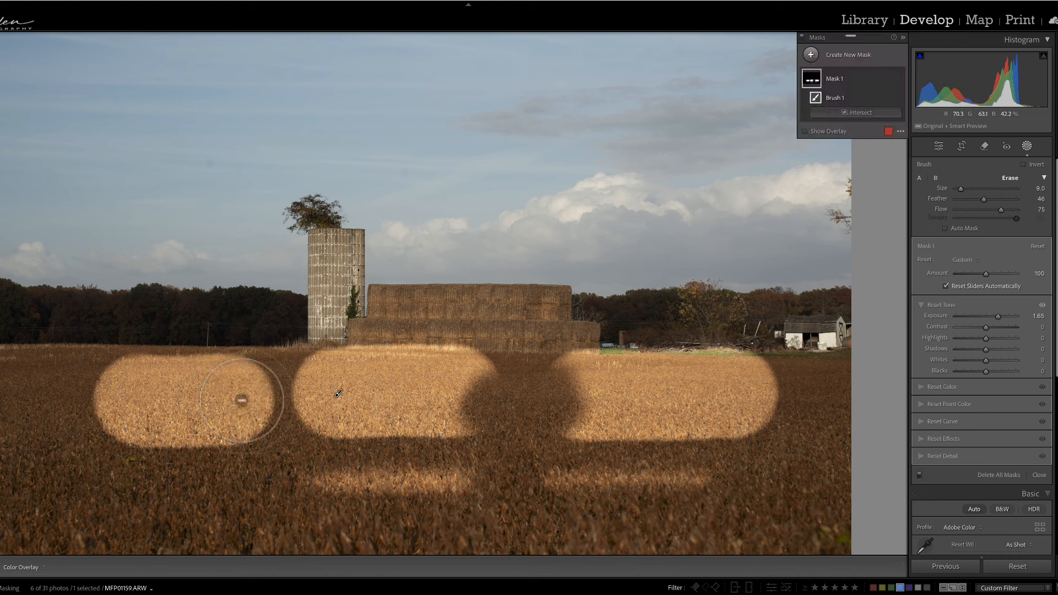
key("alt")
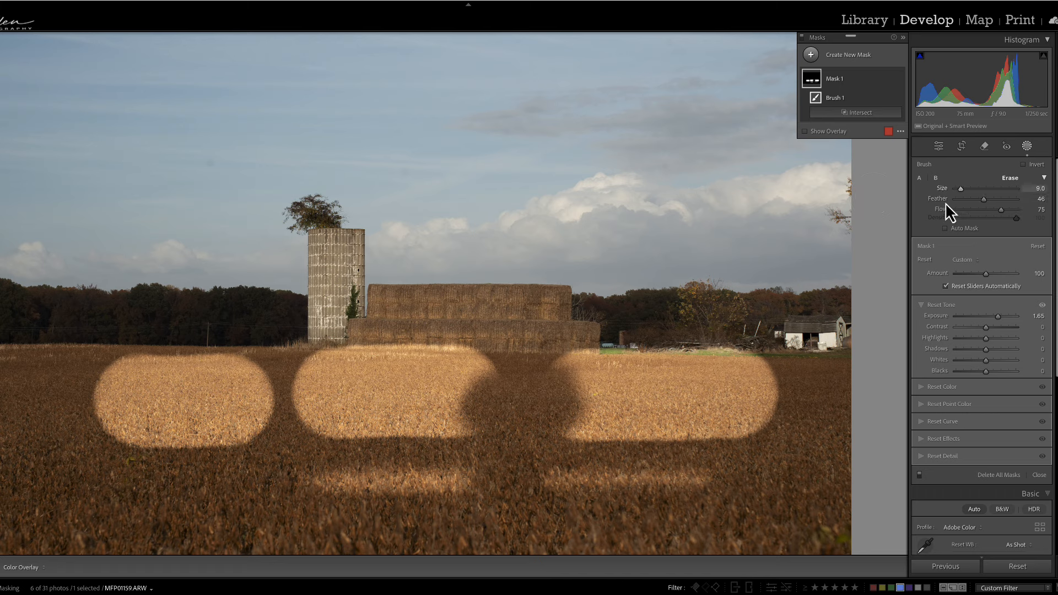
mouse_move(212, 444)
left_mouse_down()
mouse_move(137, 451)
mouse_move(191, 458)
mouse_move(149, 460)
left_mouse_up()
mouse_move(219, 422)
left_mouse_down()
mouse_move(151, 432)
mouse_move(115, 402)
mouse_move(220, 424)
mouse_move(142, 429)
left_mouse_up()
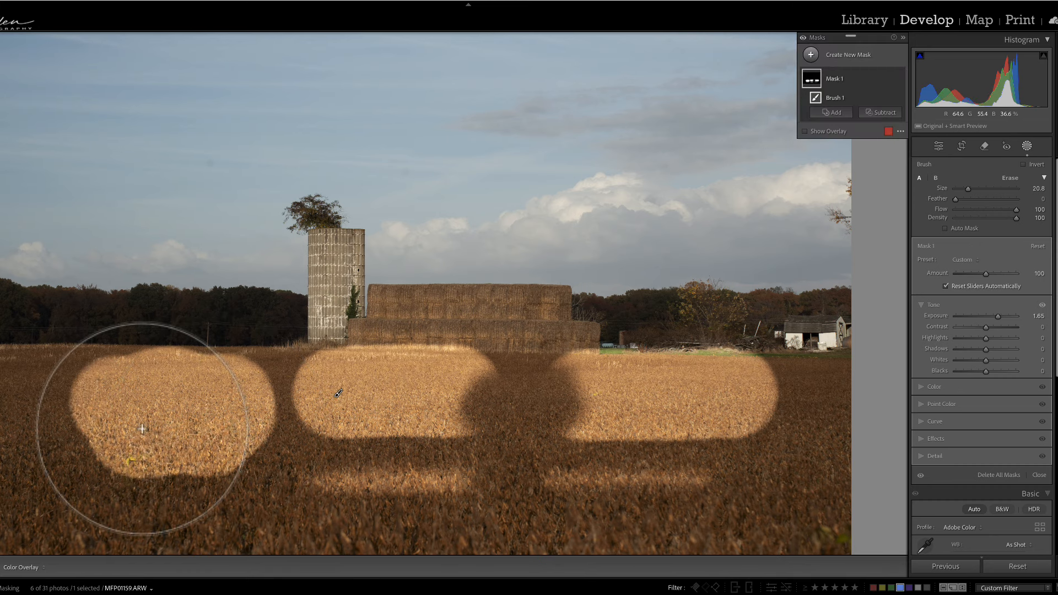
key("alt")
mouse_move(101, 458)
left_mouse_down()
mouse_move(132, 467)
mouse_move(177, 462)
mouse_move(73, 470)
mouse_move(128, 473)
mouse_move(231, 454)
mouse_move(103, 466)
mouse_move(260, 468)
mouse_move(200, 422)
left_mouse_up()
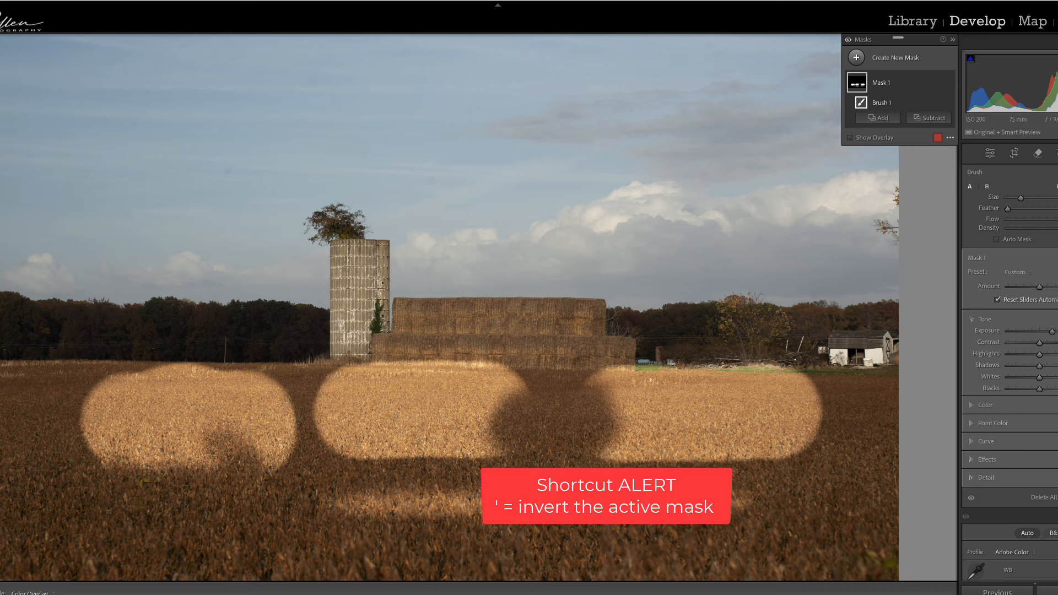
Invert the active mask and revert it twice to compare the brightened areas
key("apostrophe")
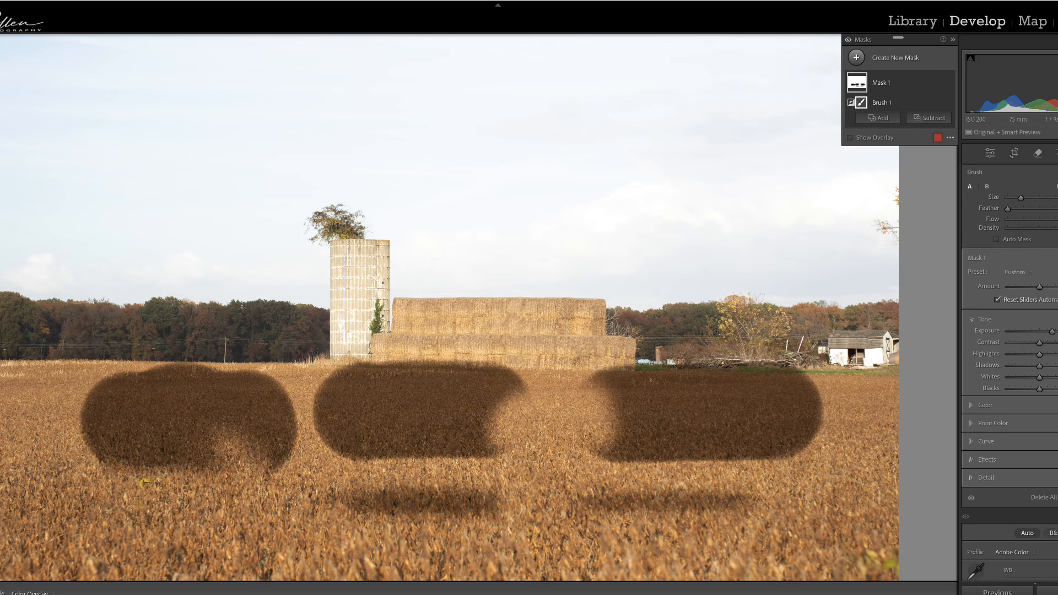
key("apostrophe")
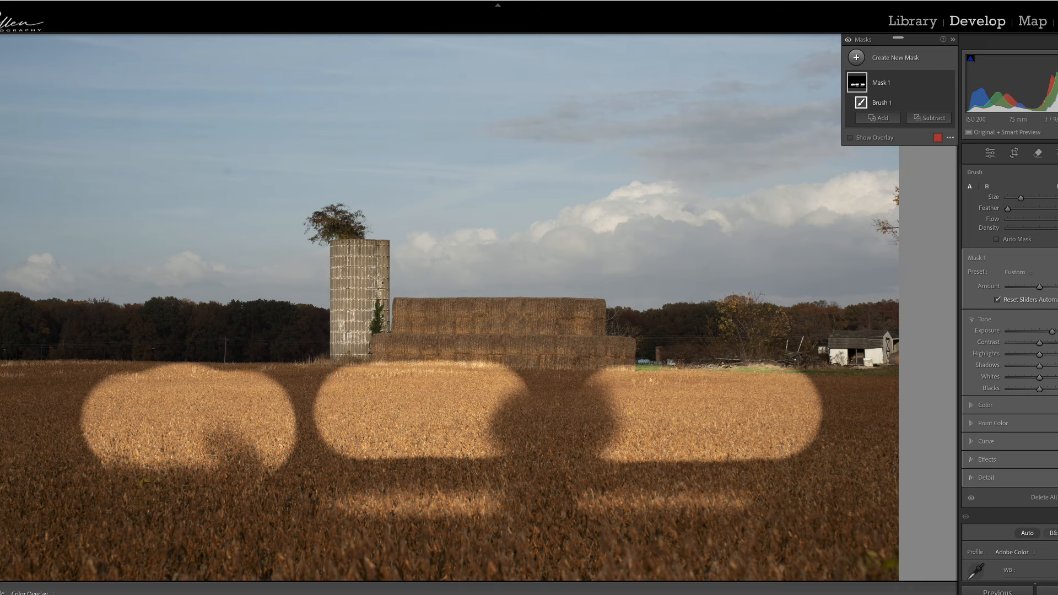
key("apostrophe")
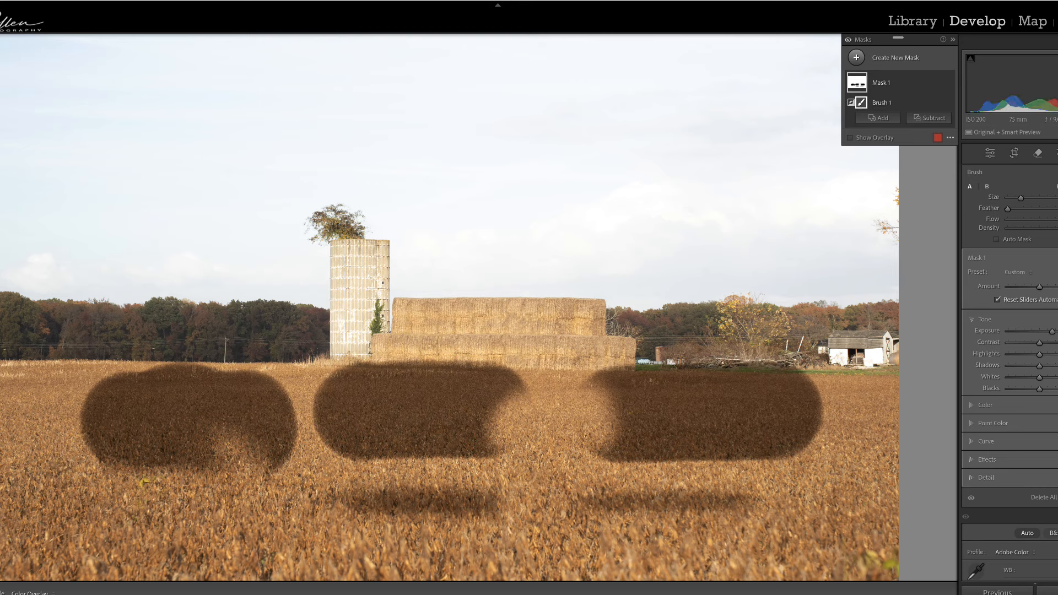
key("apostrophe")
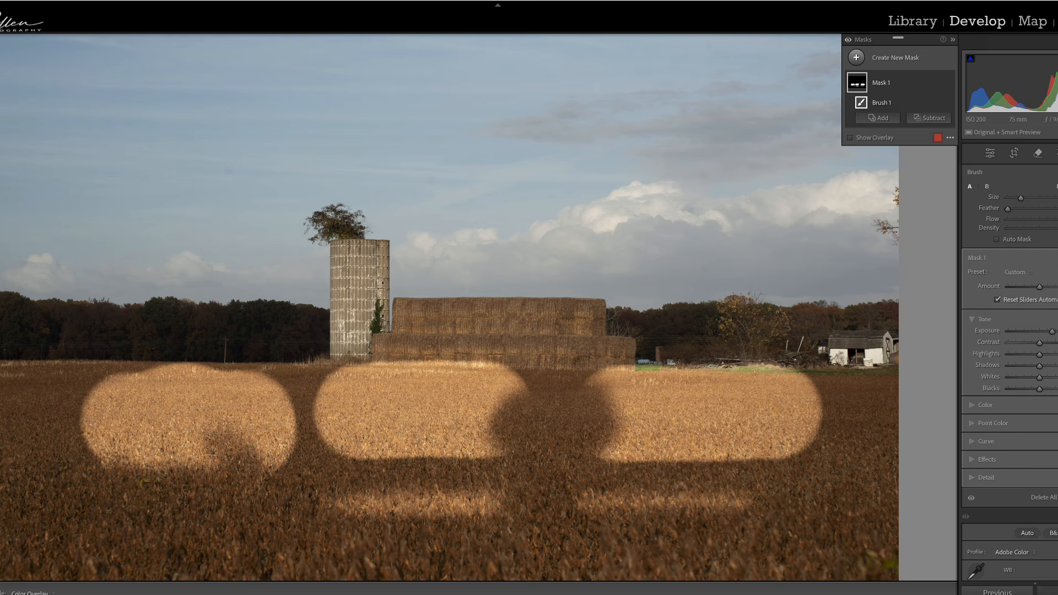
Delete all masks from the photo and start a new brush mask
left_click(1047, 496)
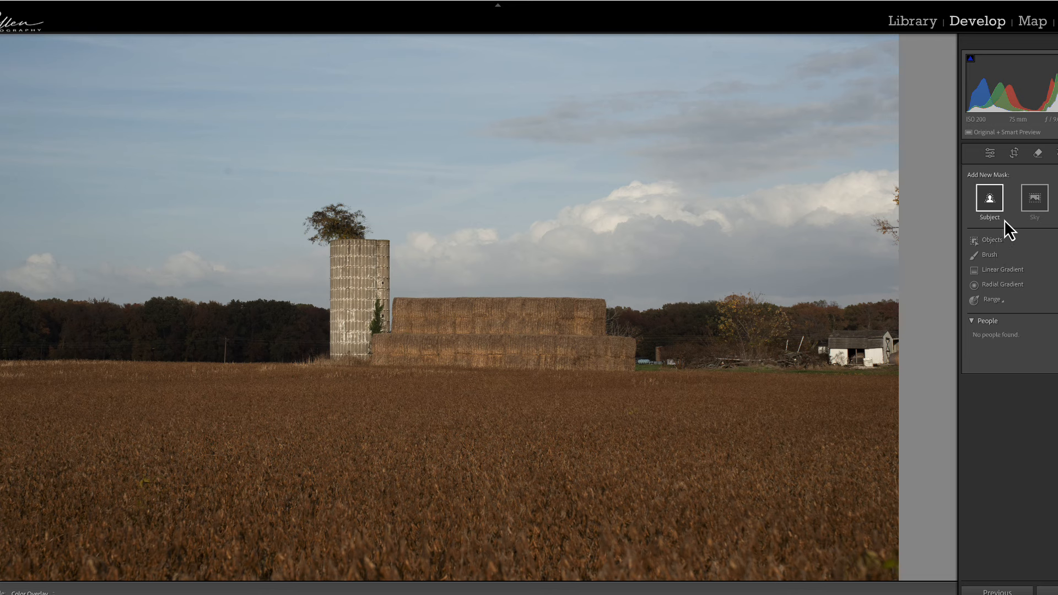
left_click(1056, 153)
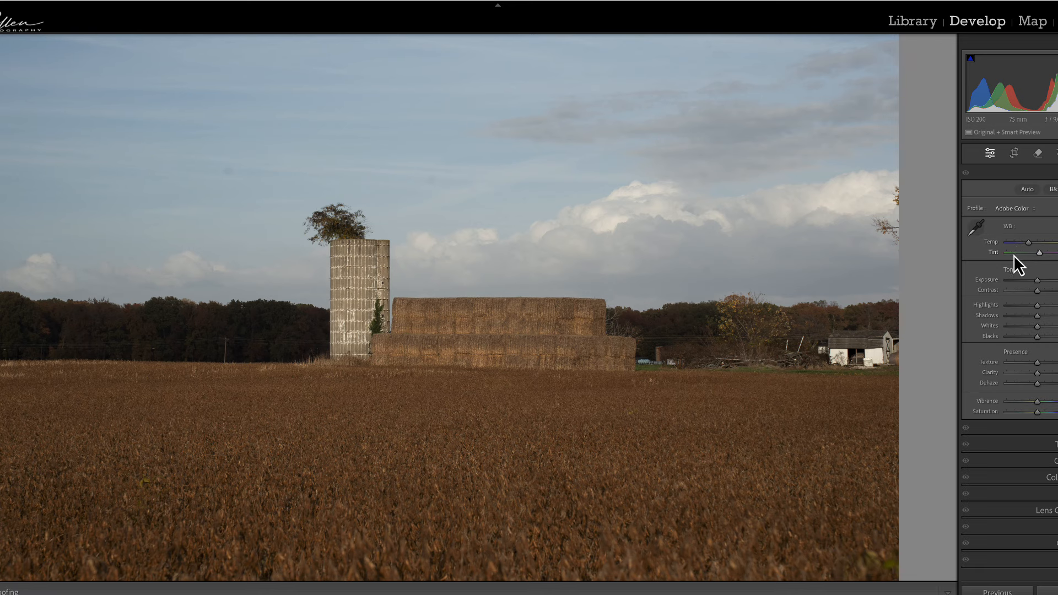
left_click(1056, 152)
left_click(991, 267)
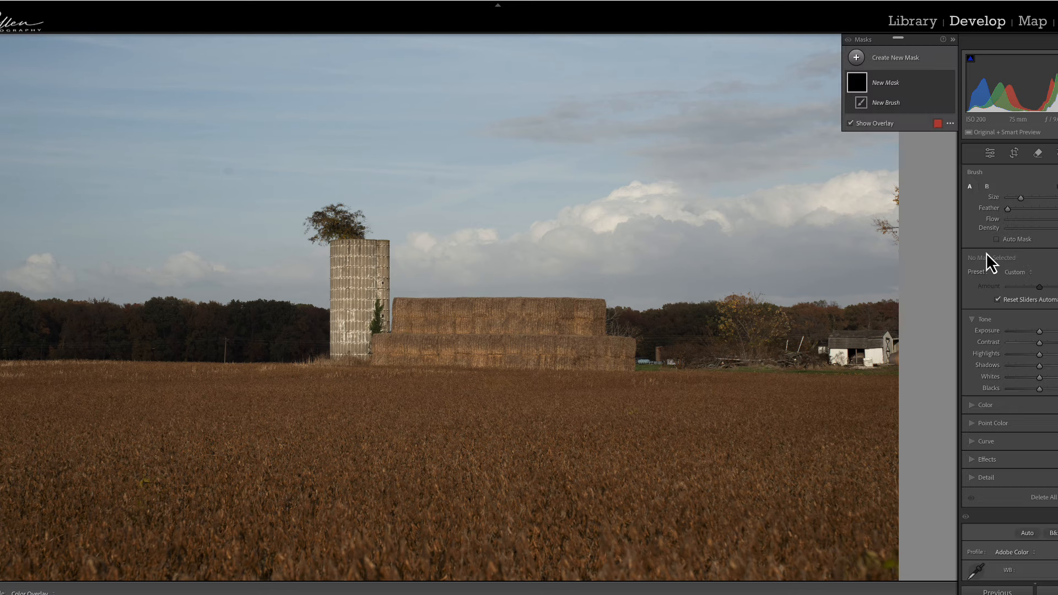
Enable Auto Mask for brush A, increase its feather, adjust its size, and raise the mask's exposure
left_click(996, 239)
left_click_drag(1008, 210, 1041, 210)
scroll(566, 349, "down", 5)
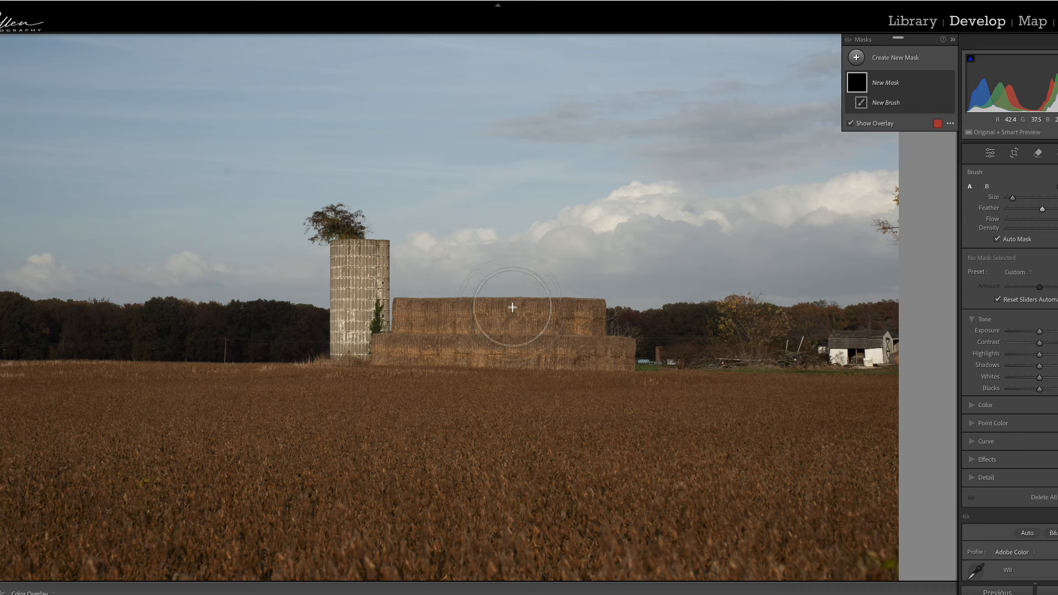
scroll(512, 307, "up", 3)
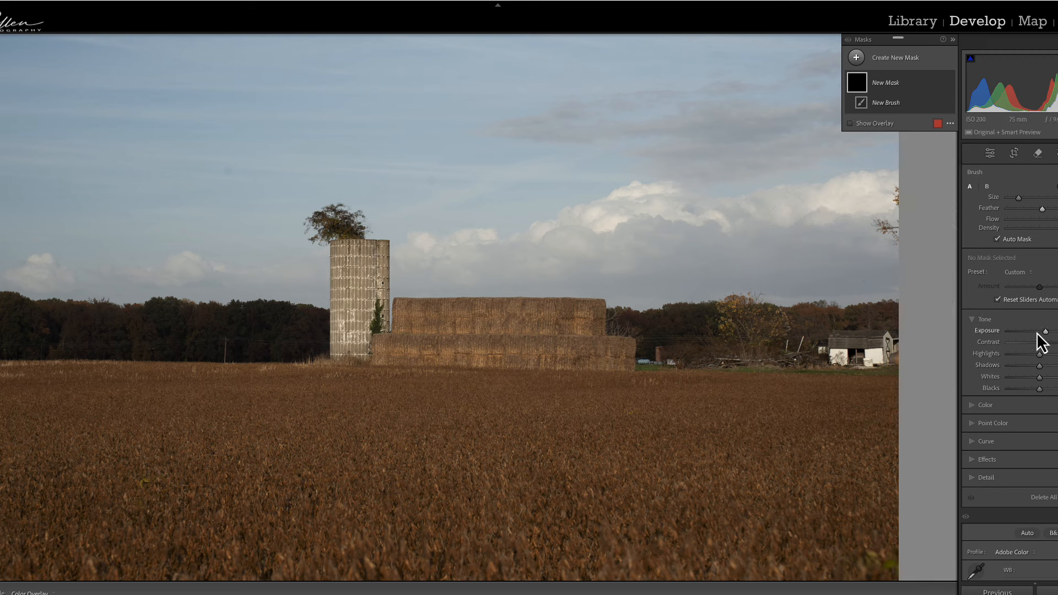
Paint the stacked hay bales with Auto Mask on, and brush over the stack and its edges with Auto Mask off
left_click(563, 315)
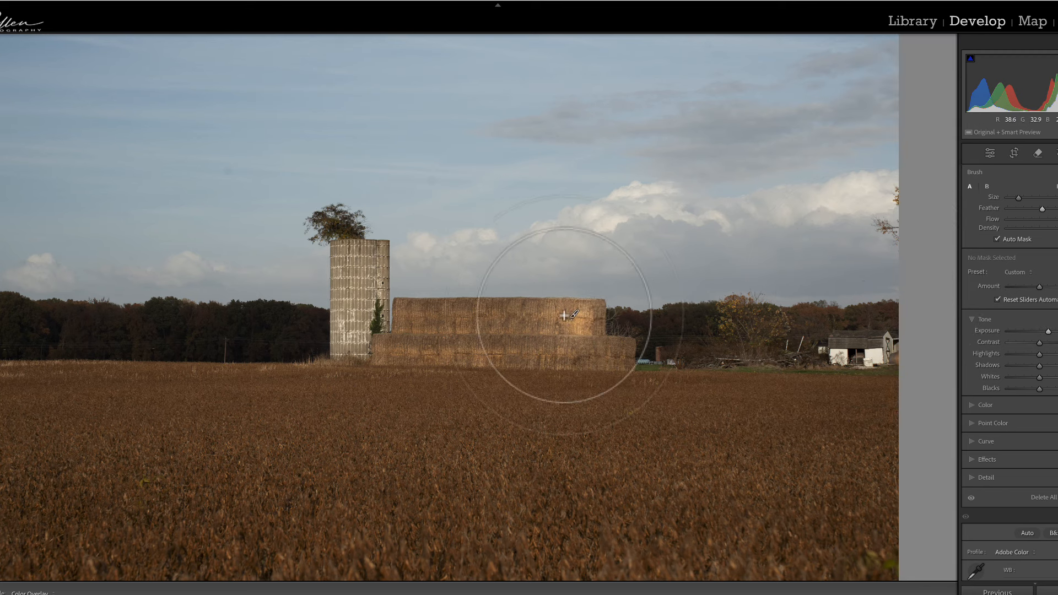
mouse_move(563, 315)
left_mouse_down()
mouse_move(427, 325)
mouse_move(555, 328)
mouse_move(545, 327)
left_mouse_up()
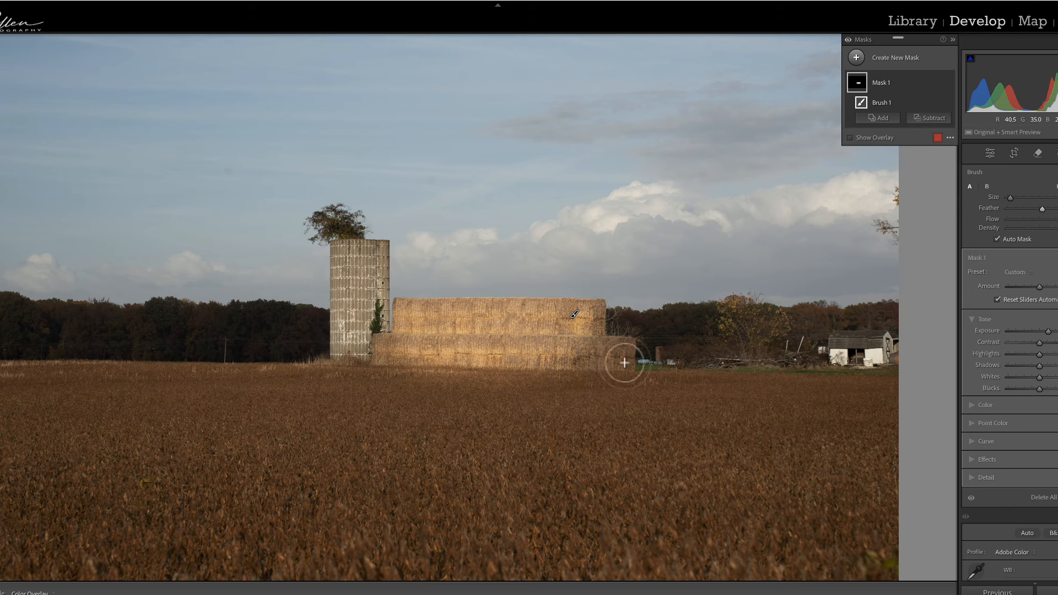
mouse_move(624, 362)
left_mouse_down()
mouse_move(555, 351)
mouse_move(624, 346)
mouse_move(547, 347)
left_mouse_up()
mouse_move(450, 349)
left_mouse_down()
mouse_move(382, 344)
mouse_move(443, 340)
mouse_move(367, 366)
left_mouse_up()
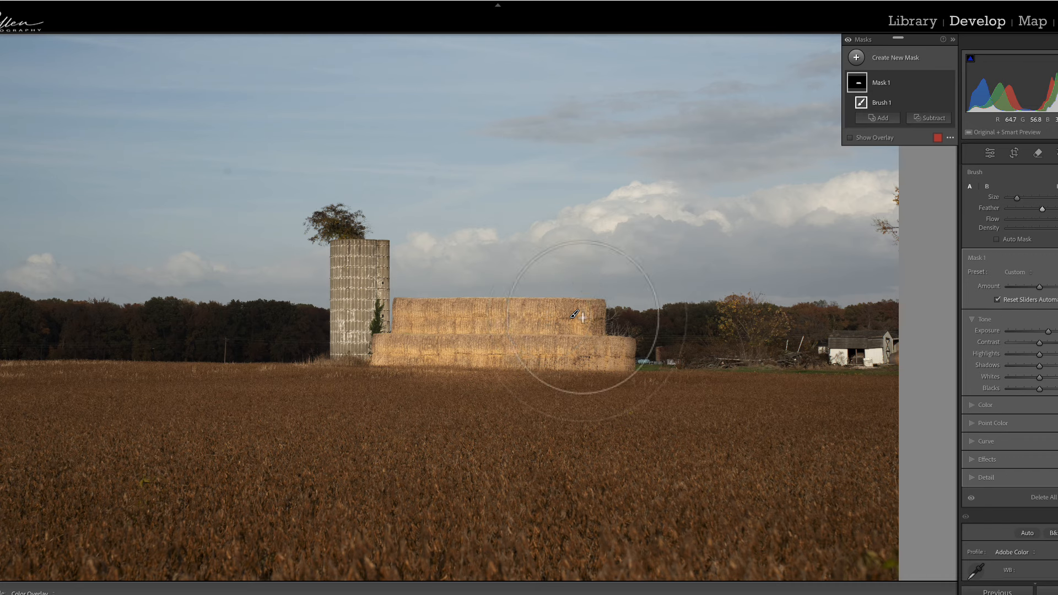
mouse_move(573, 320)
left_mouse_down()
mouse_move(448, 307)
mouse_move(402, 331)
mouse_move(602, 345)
left_mouse_up()
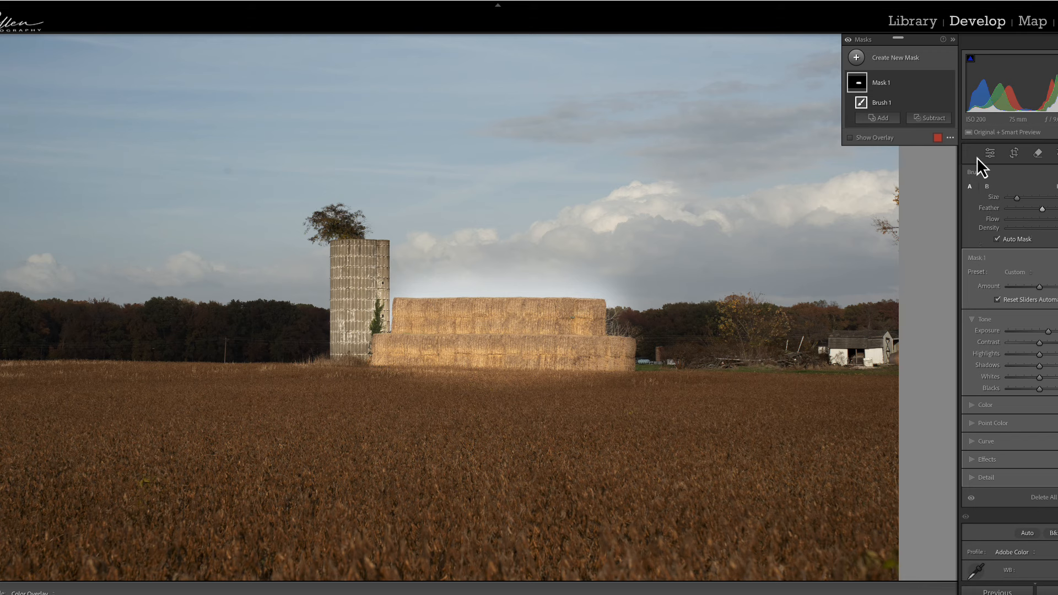
Subtract the bright halo in the sky above the hay bales with an Auto Mask brush, and lower the mask's exposure to darken the bales
left_click(923, 118)
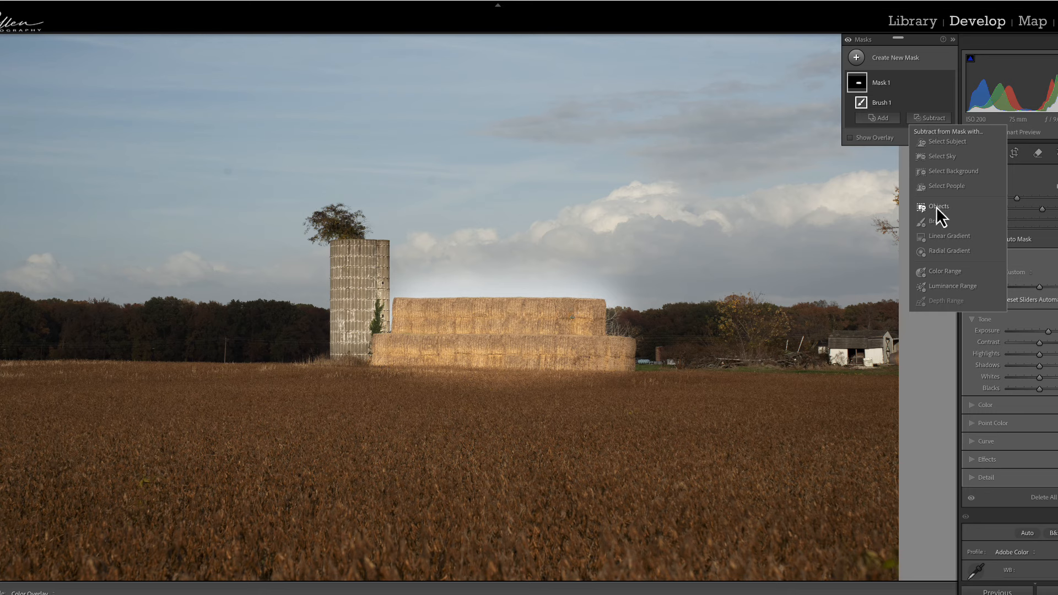
left_click(935, 222)
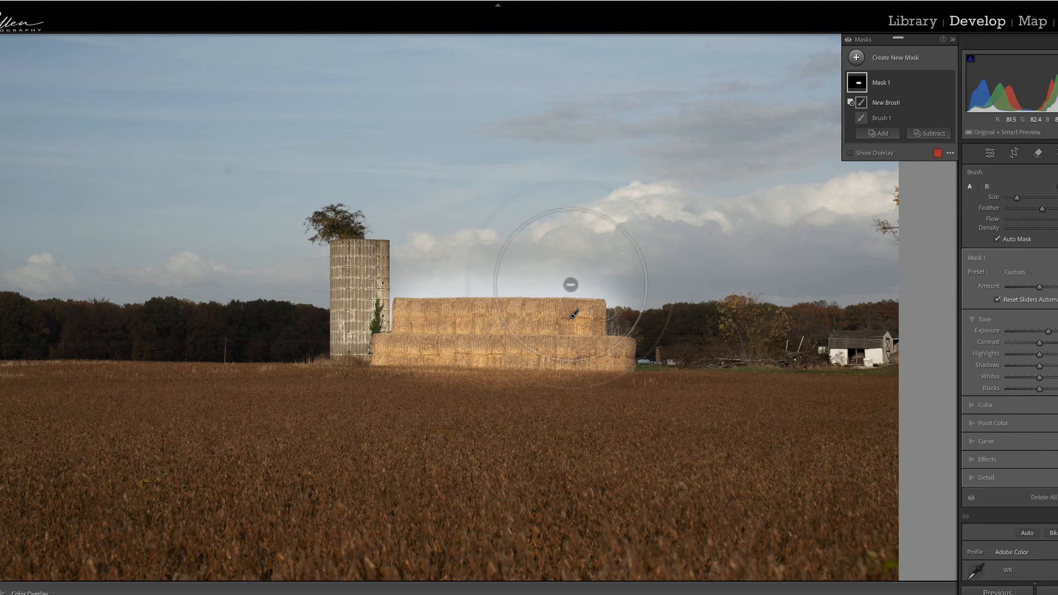
left_click_drag(598, 284, 416, 283)
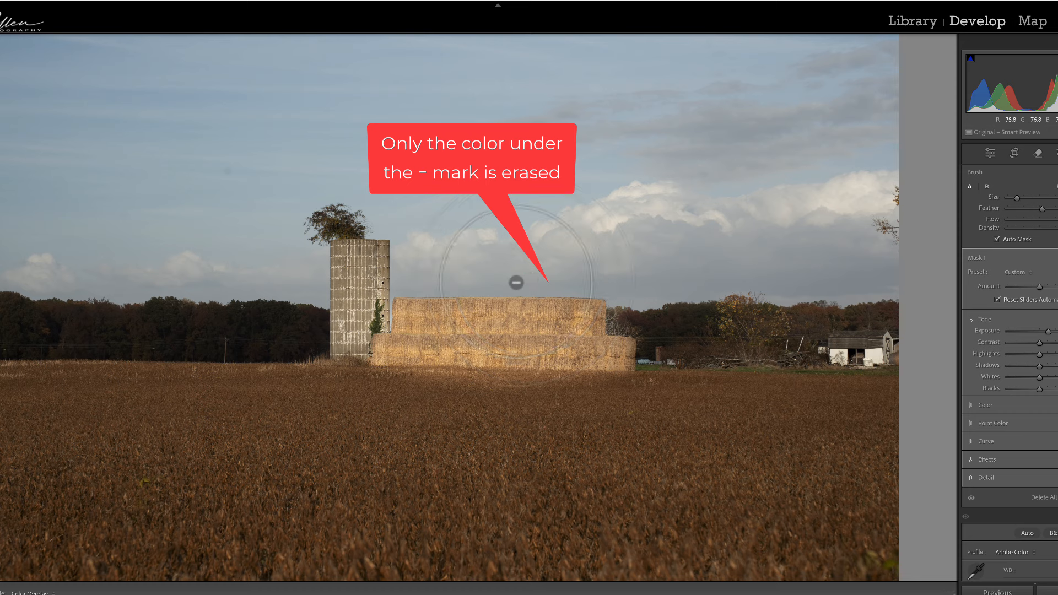
mouse_move(516, 282)
left_mouse_down()
mouse_move(413, 278)
mouse_move(404, 288)
mouse_move(602, 283)
mouse_move(614, 295)
mouse_move(578, 284)
mouse_move(485, 287)
left_mouse_up()
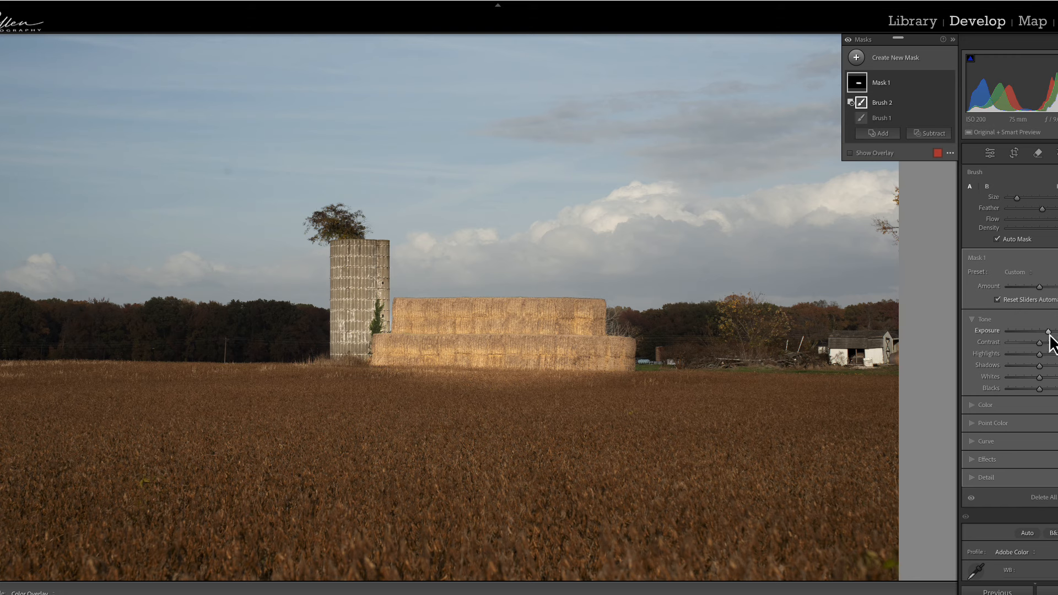
left_click_drag(1048, 335, 1033, 339)
Start a second brush mask with a size 3.0 stroke on the upper hay bales and raise its exposure to 1.31
left_click(854, 57)
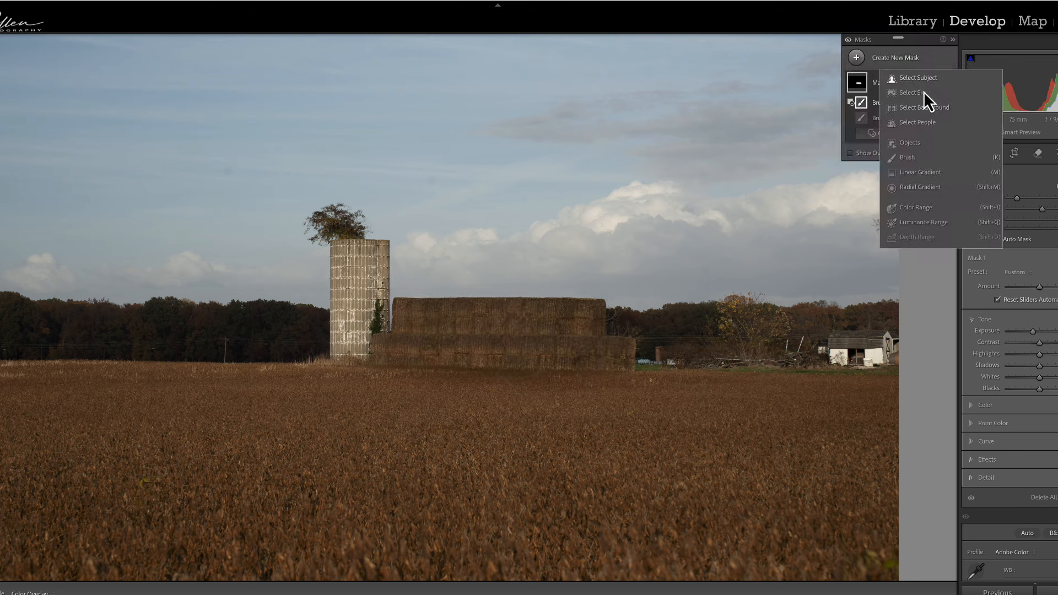
left_click(905, 158)
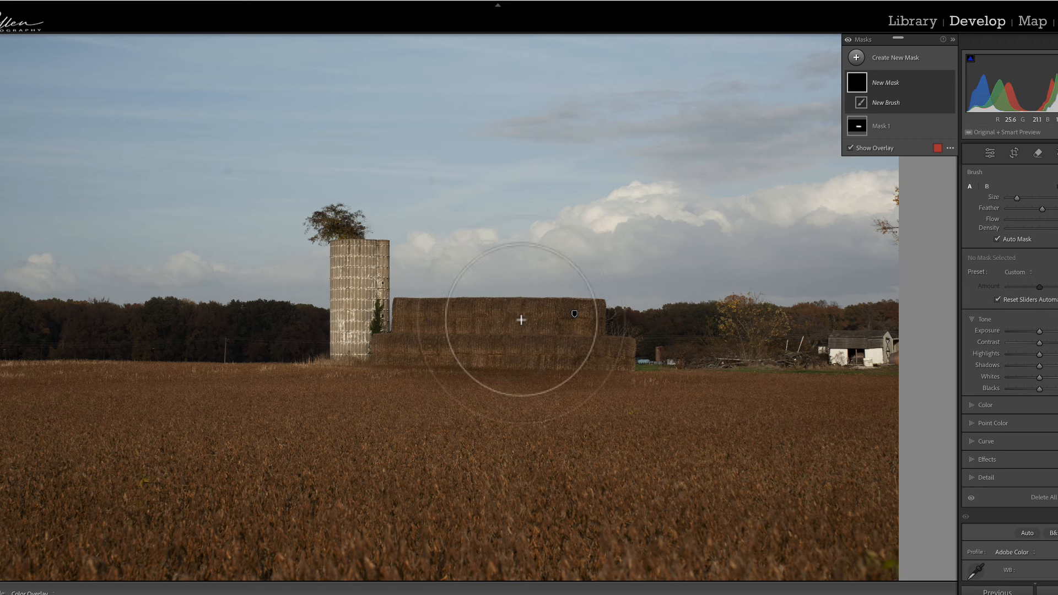
scroll(531, 332, "down", 5)
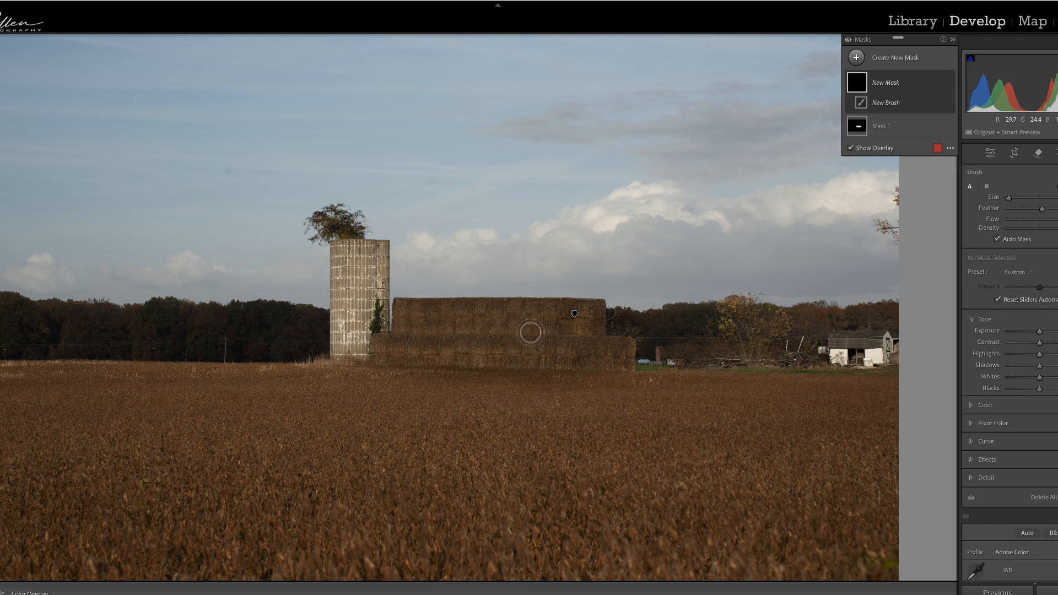
left_click_drag(514, 324, 548, 324)
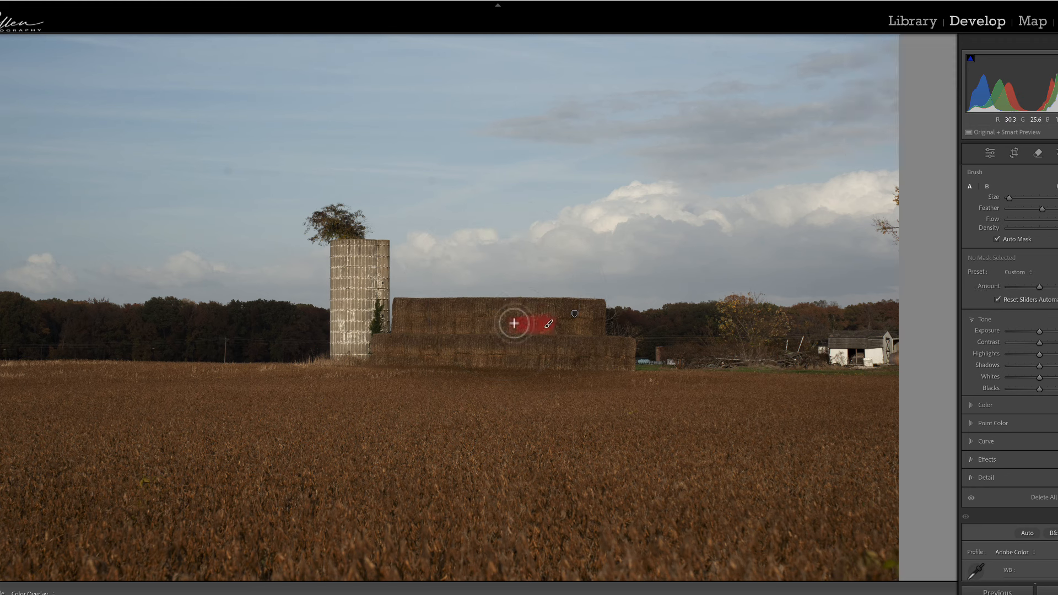
left_click_drag(1040, 332, 1049, 332)
Paint the rest of the hay bales, using Auto Mask along the edges, and erase the bright spill in the sky above their left corner
mouse_move(525, 313)
left_mouse_down()
mouse_move(474, 317)
mouse_move(521, 320)
mouse_move(410, 319)
left_mouse_up()
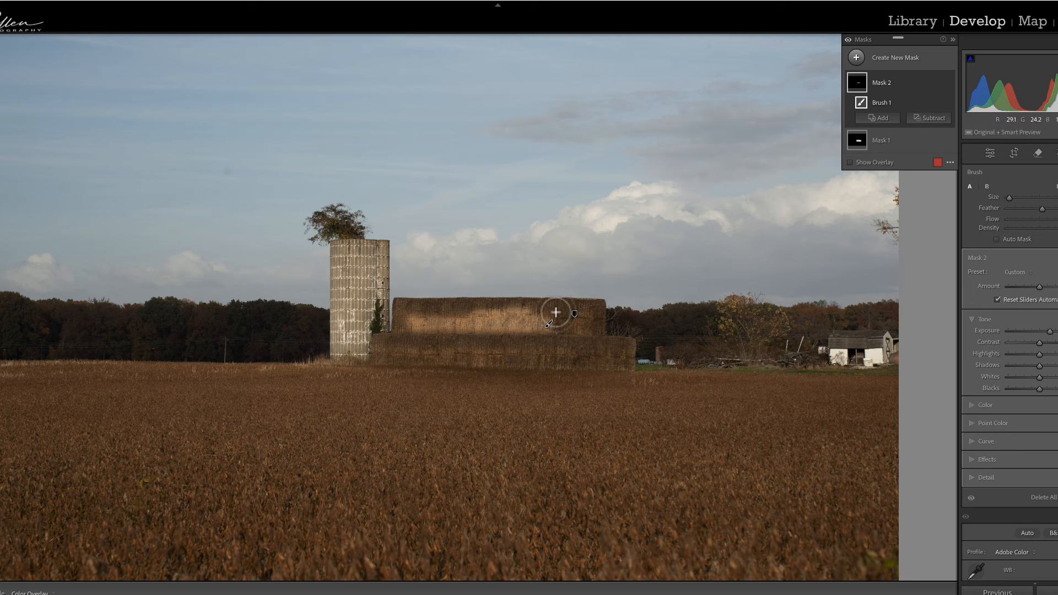
mouse_move(538, 315)
left_mouse_down()
mouse_move(420, 311)
mouse_move(433, 323)
mouse_move(469, 323)
mouse_move(424, 331)
mouse_move(410, 296)
mouse_move(419, 303)
mouse_move(410, 312)
mouse_move(400, 304)
mouse_move(402, 334)
mouse_move(503, 333)
mouse_move(421, 343)
mouse_move(521, 345)
left_mouse_up()
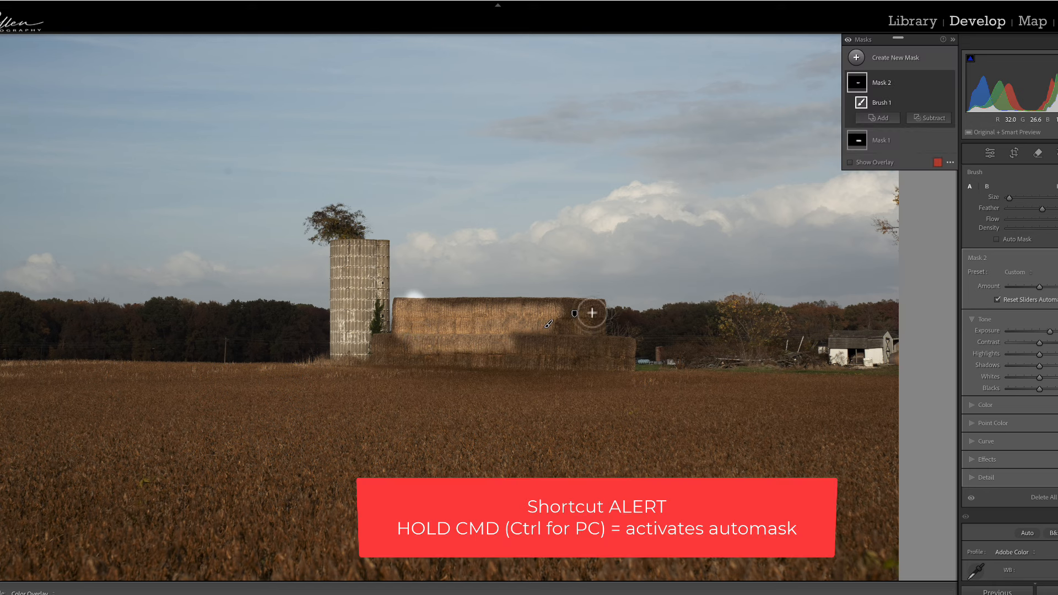
mouse_move(598, 303)
left_mouse_down()
mouse_move(412, 316)
mouse_move(493, 319)
mouse_move(481, 328)
mouse_move(547, 342)
mouse_move(496, 350)
mouse_move(555, 348)
mouse_move(501, 340)
mouse_move(562, 334)
mouse_move(441, 330)
mouse_move(413, 304)
left_mouse_up()
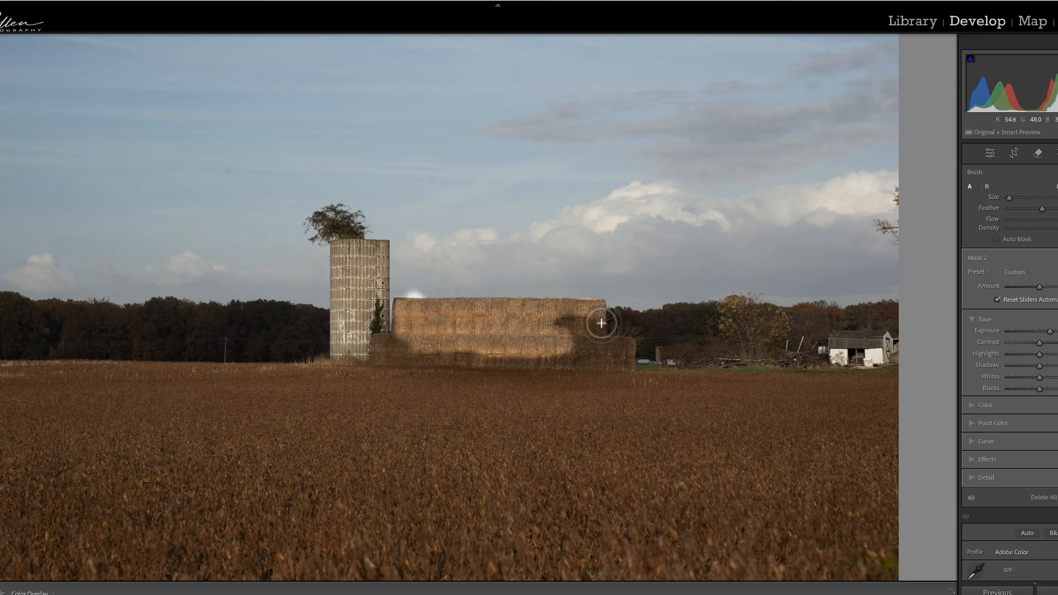
left_click_drag(587, 323, 552, 323)
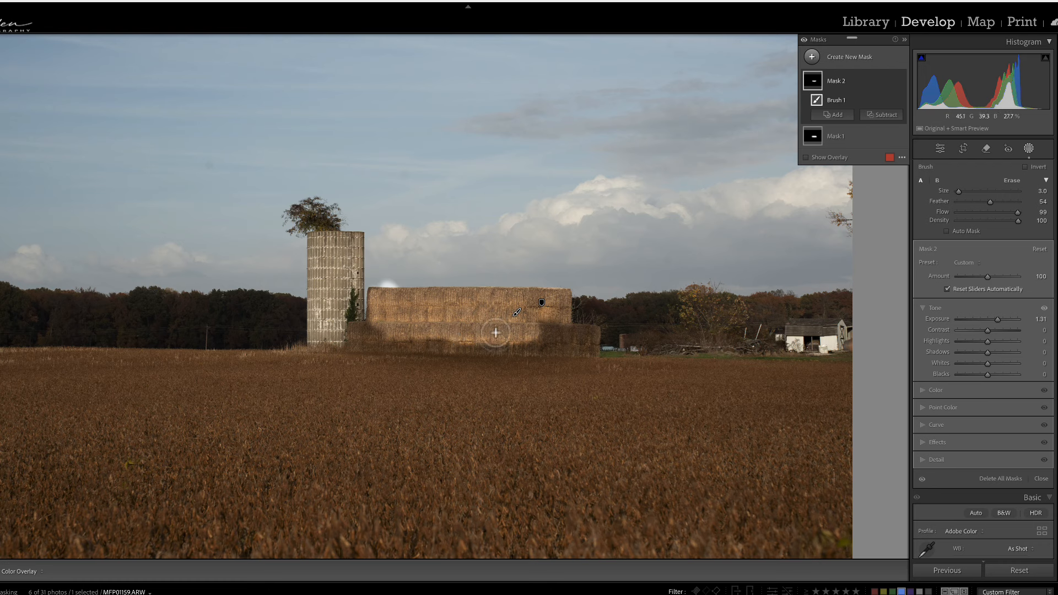
mouse_move(552, 332)
left_mouse_down()
mouse_move(371, 335)
mouse_move(601, 337)
mouse_move(620, 353)
mouse_move(581, 344)
mouse_move(607, 331)
mouse_move(571, 331)
mouse_move(561, 295)
left_mouse_up()
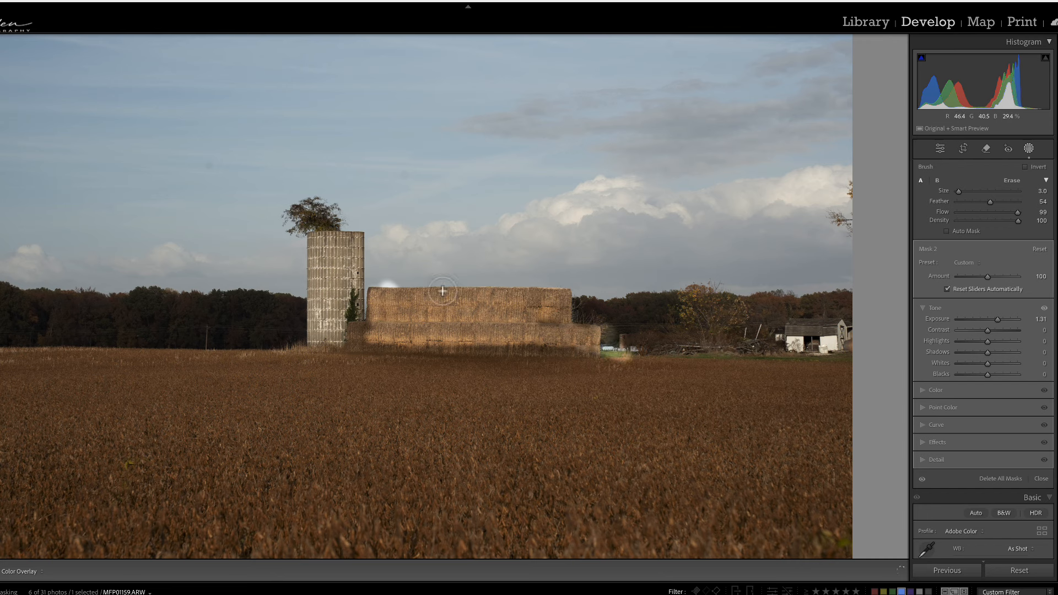
left_click_drag(403, 292, 422, 301)
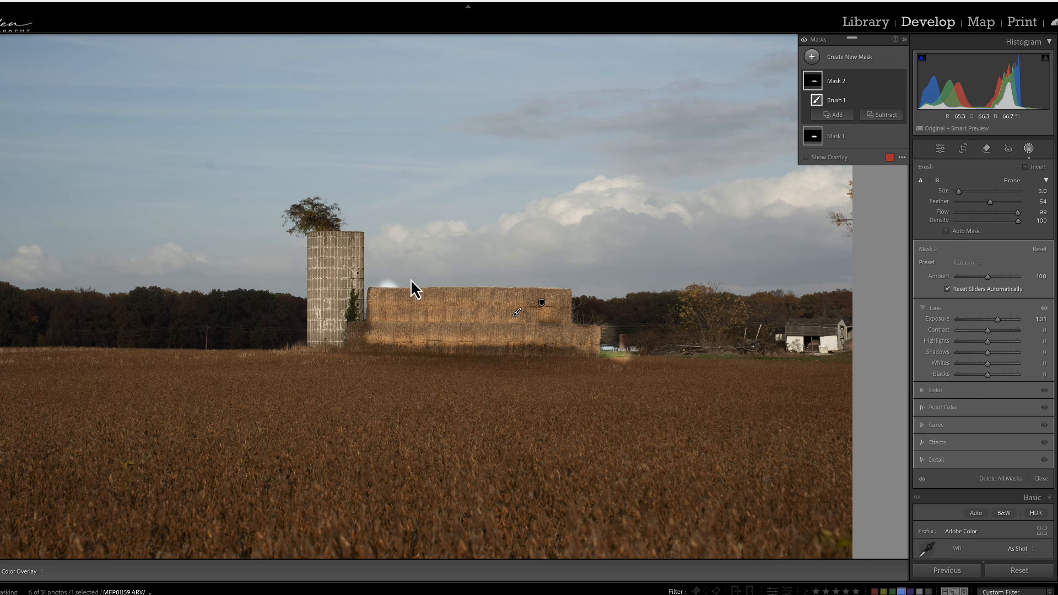
key("alt")
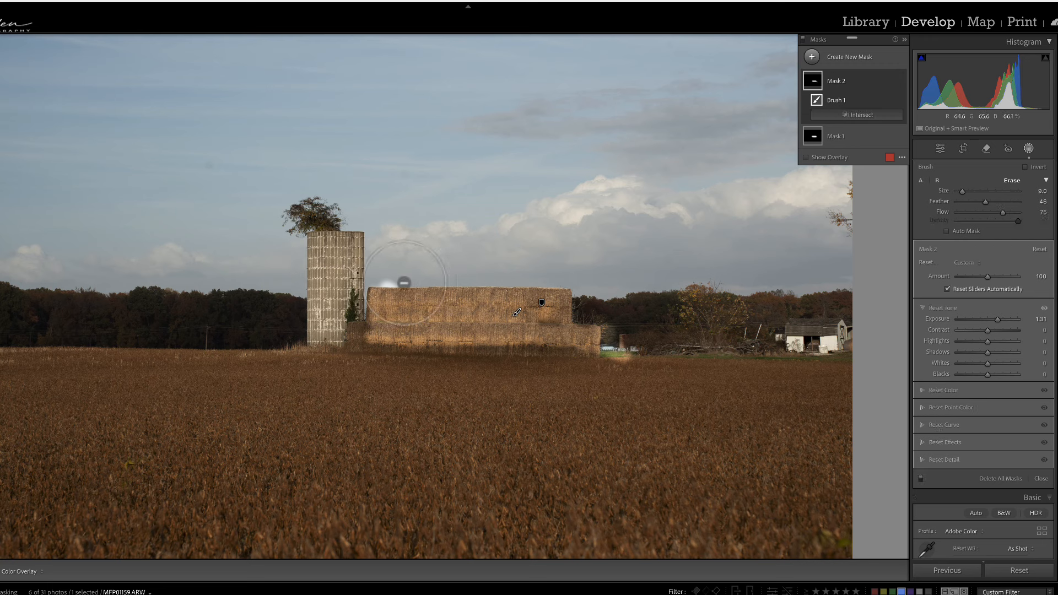
mouse_move(404, 282)
left_mouse_down()
mouse_move(379, 285)
mouse_move(402, 280)
left_mouse_up()
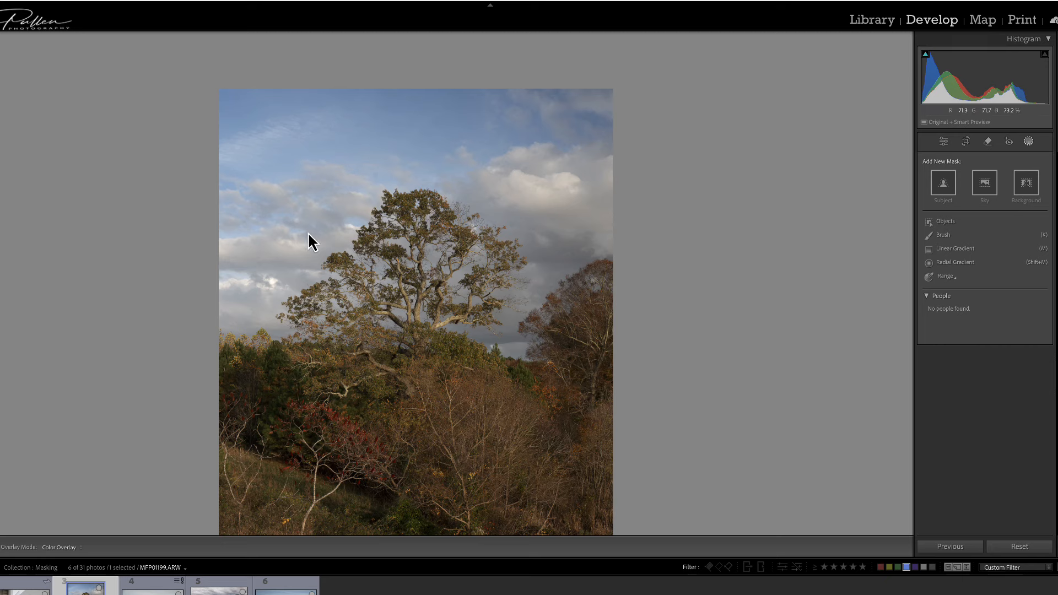
Apply automatic tone adjustments to the tree photo and create a mask of its sky
left_click(943, 142)
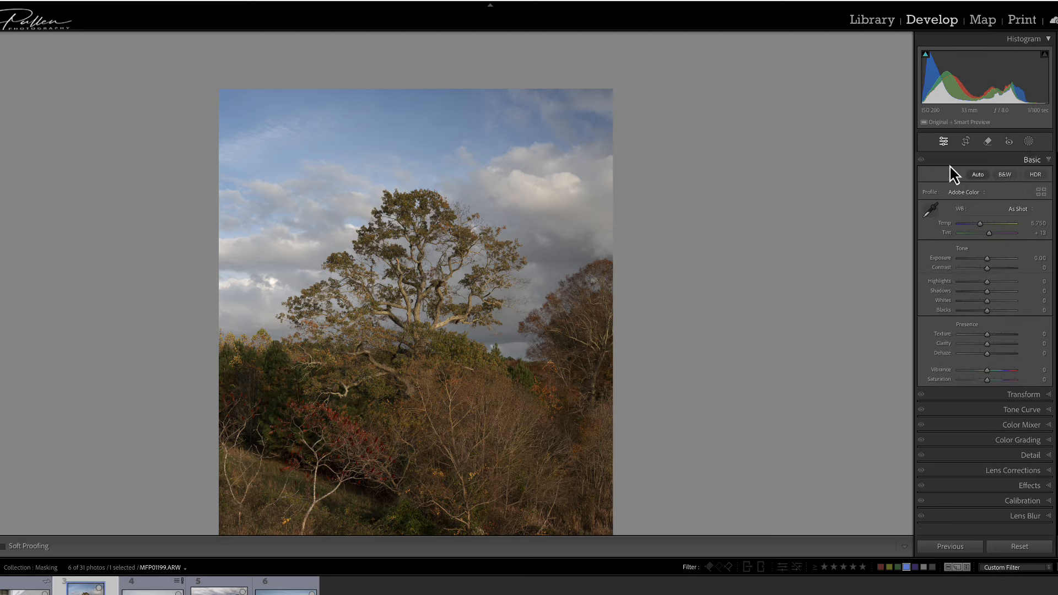
left_click(977, 175)
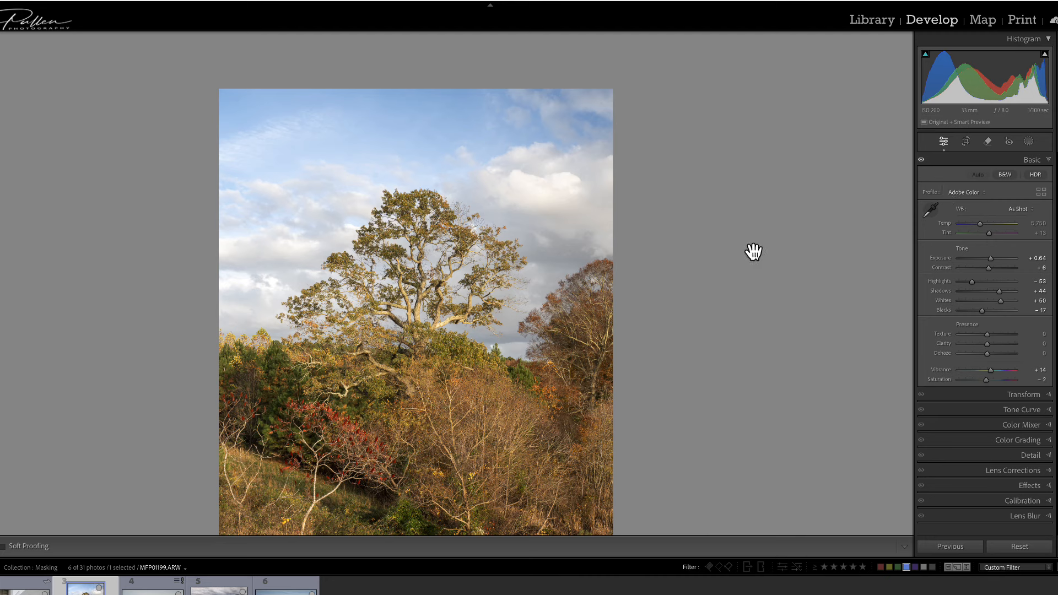
left_click(1028, 143)
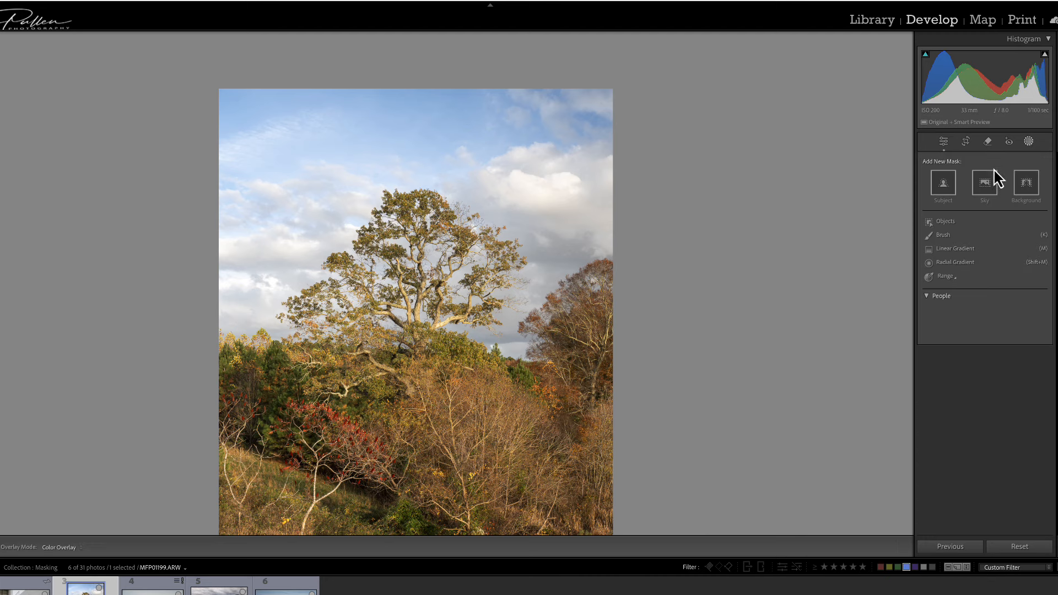
left_click(988, 188)
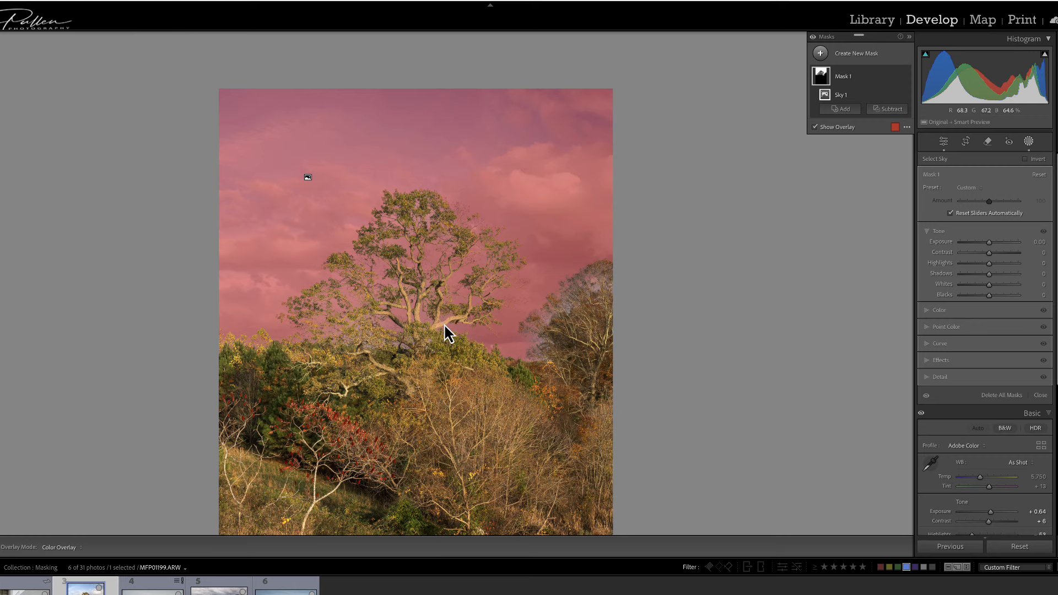
Examine the sky mask around the tree branches as White on Black, and return to Color Overlay
left_click(906, 128)
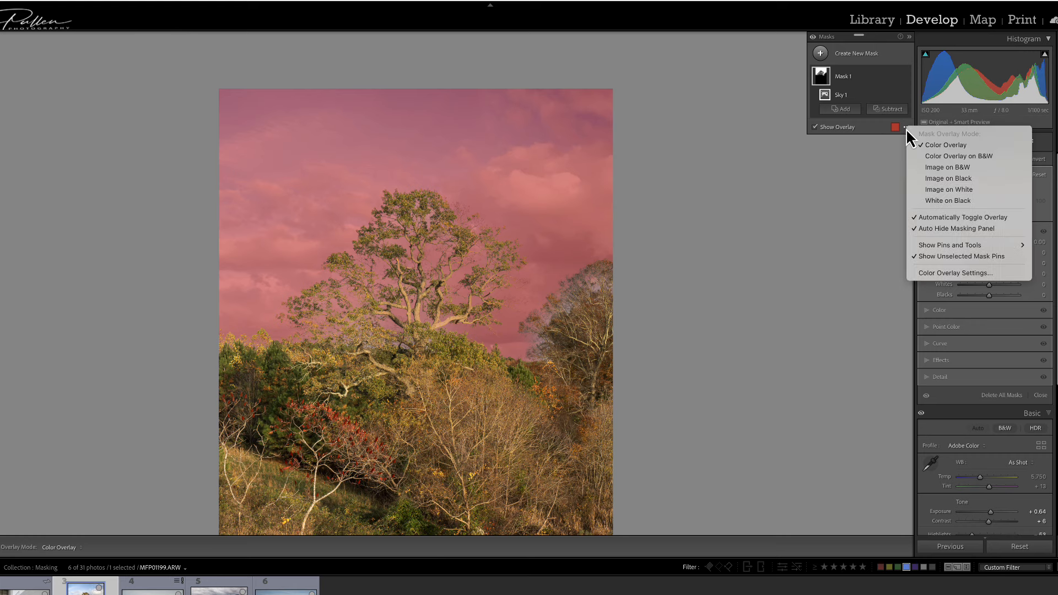
left_click(935, 201)
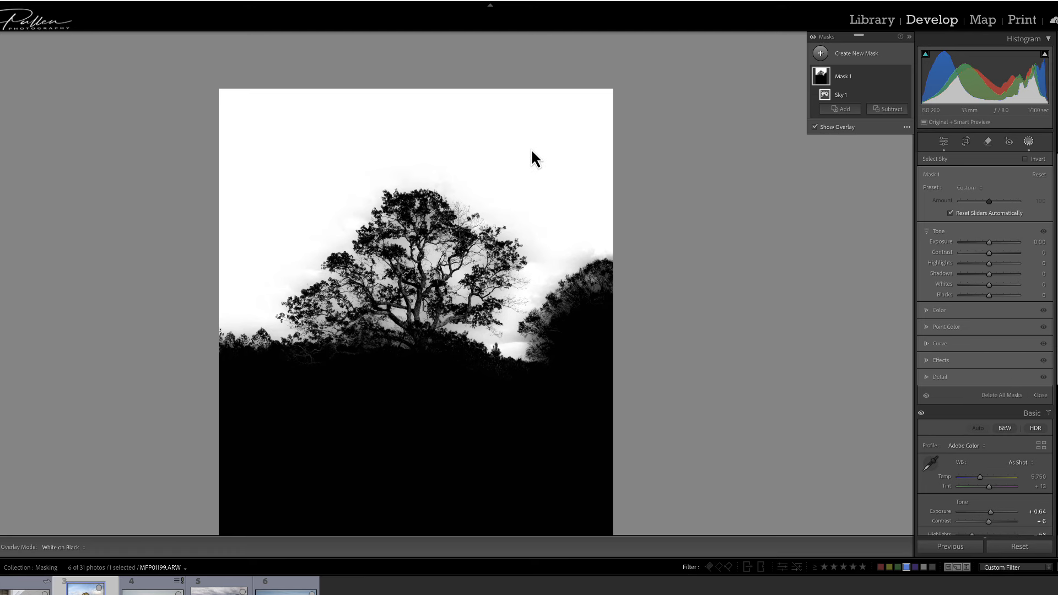
left_click(907, 127)
left_click(932, 143)
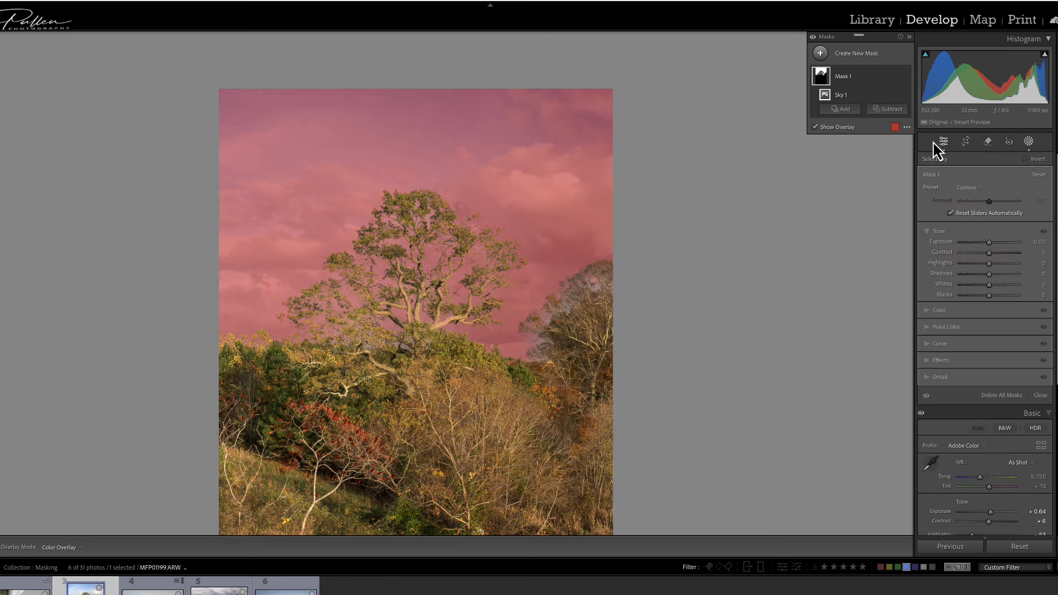
Lower the sky mask's exposure to −2.81 and add an Auto Mask brush to it with size 39 and feather 31
left_click_drag(988, 242, 965, 249)
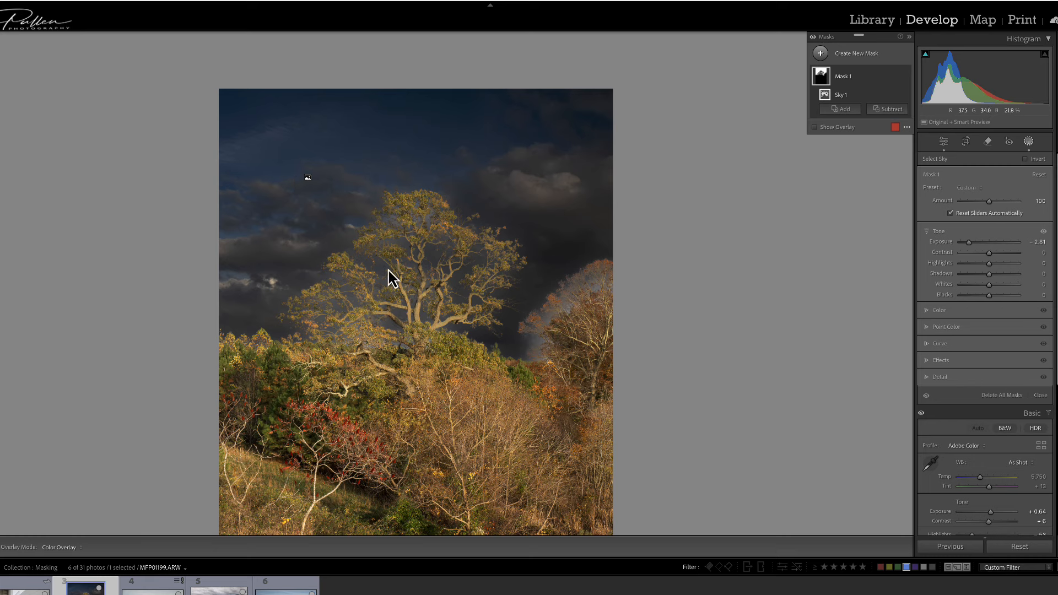
left_click(841, 109)
left_click(846, 214)
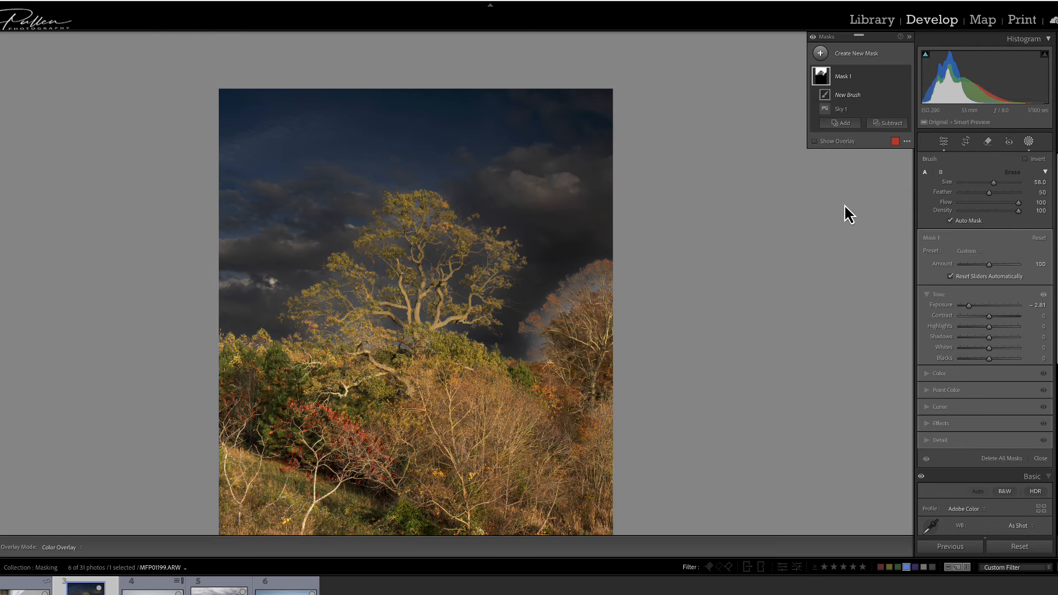
scroll(566, 201, "down", 5)
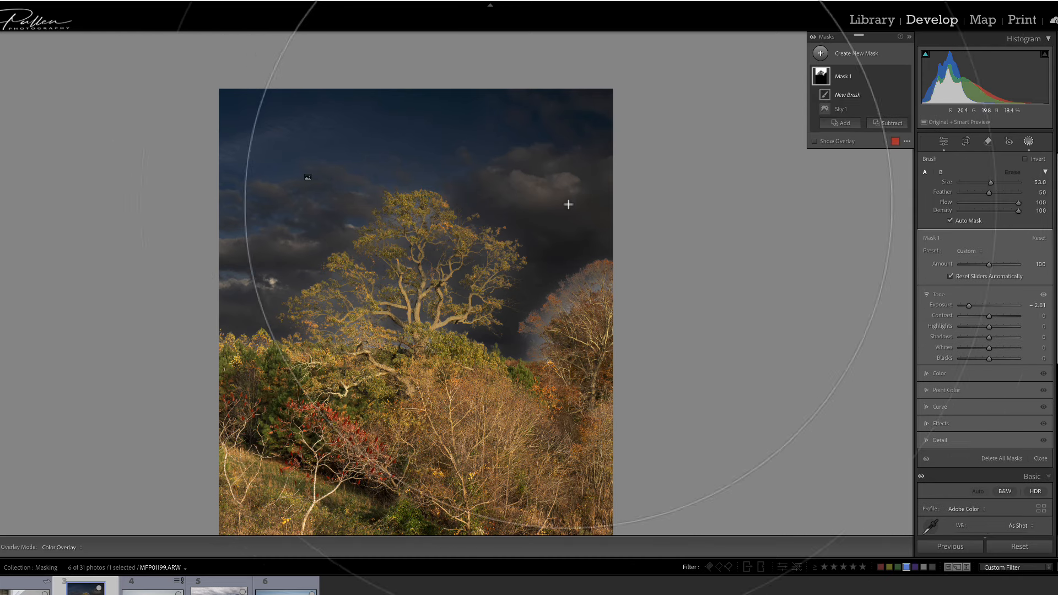
scroll(522, 203, "up", 3)
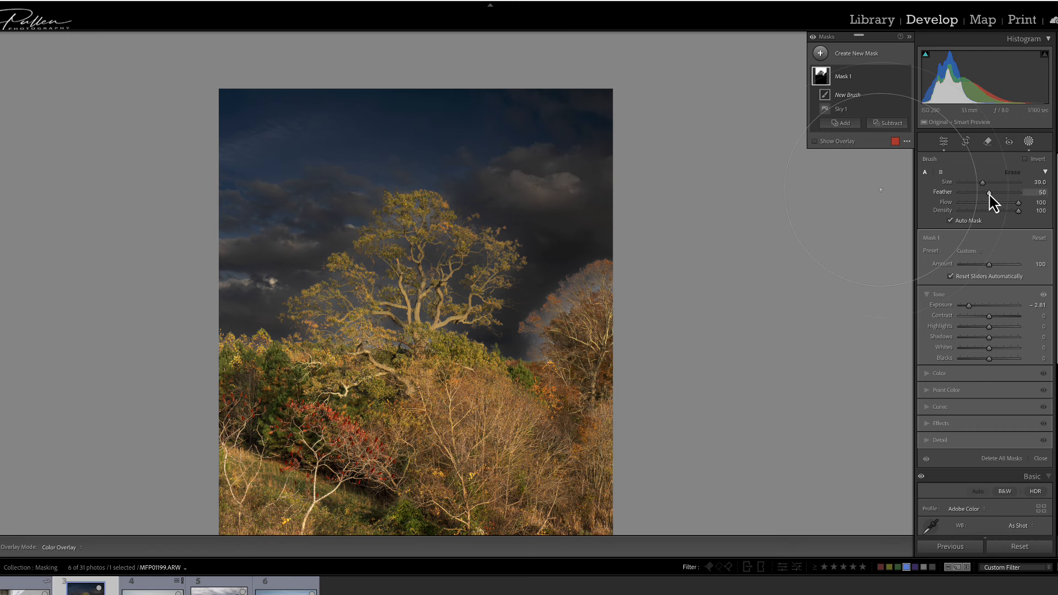
left_click_drag(992, 193, 980, 192)
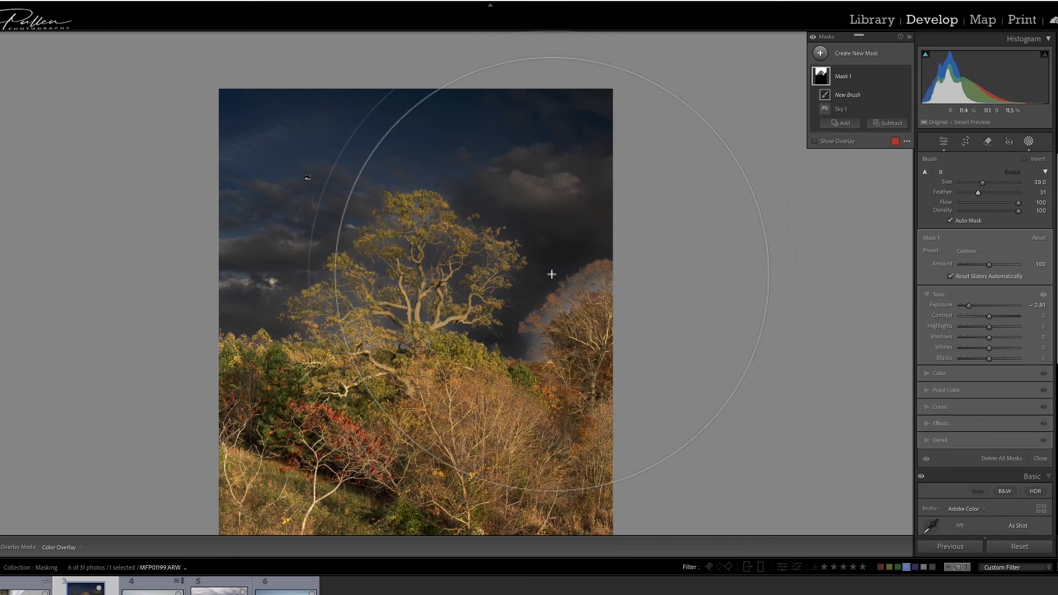
Brush the sky showing through the right-hand and central trees' branches into the mask, enlarging the brush to size 63
left_click_drag(555, 284, 557, 281)
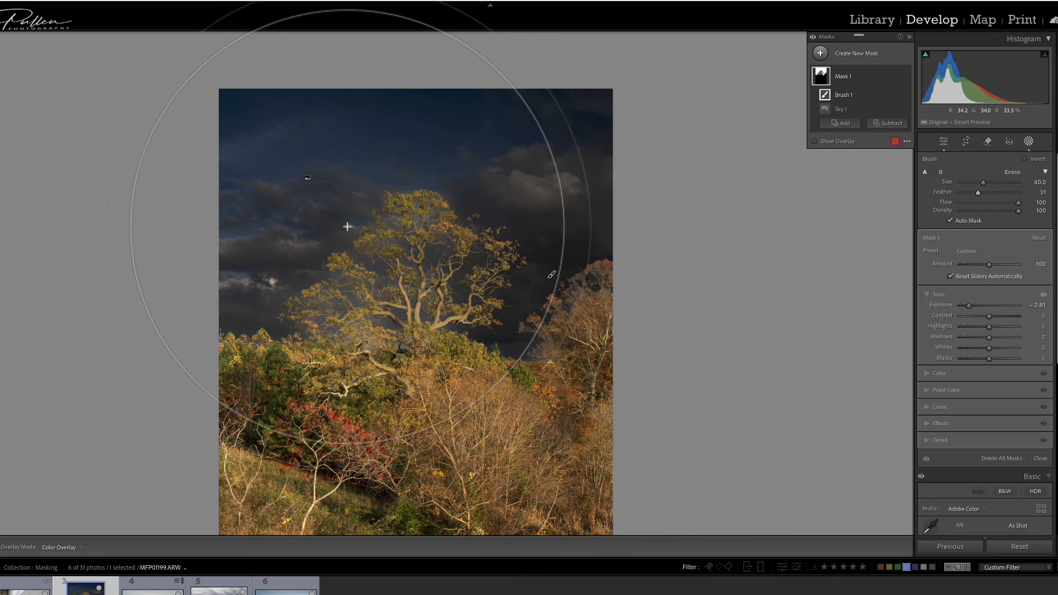
scroll(346, 236, "up", 5)
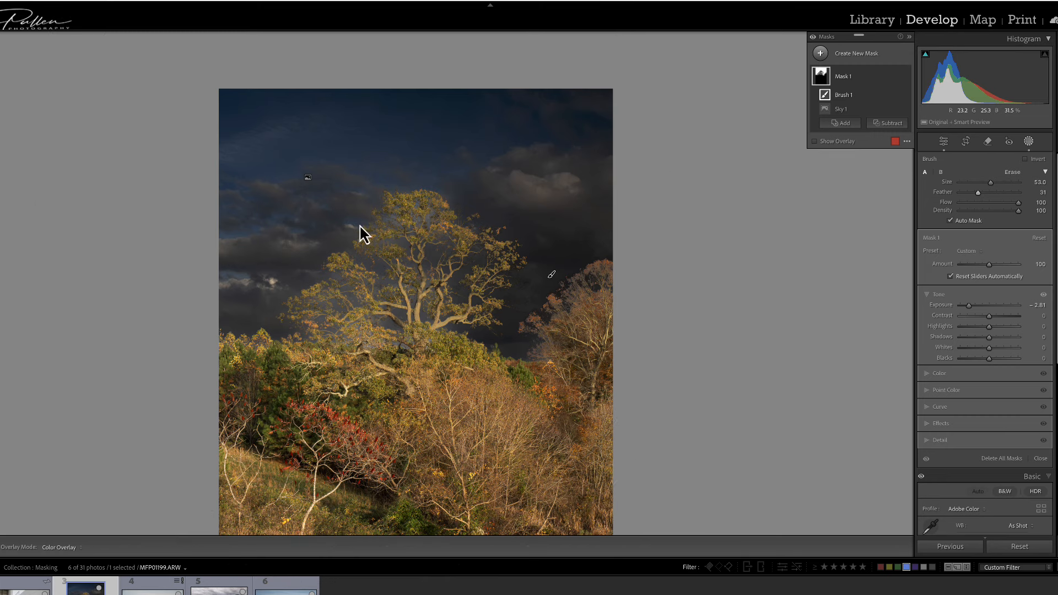
scroll(306, 246, "up", 4)
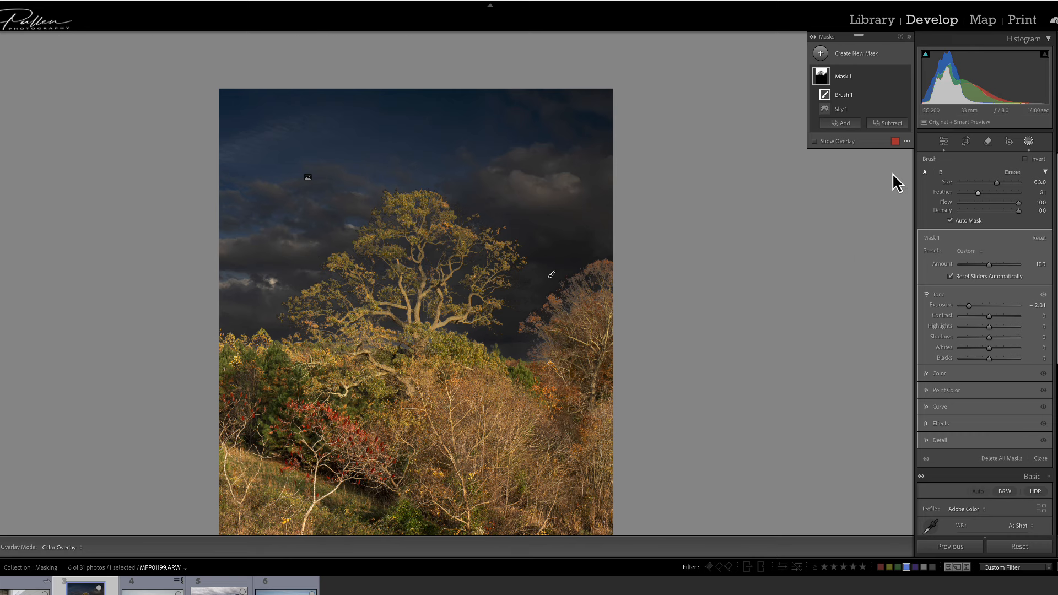
left_click(906, 141)
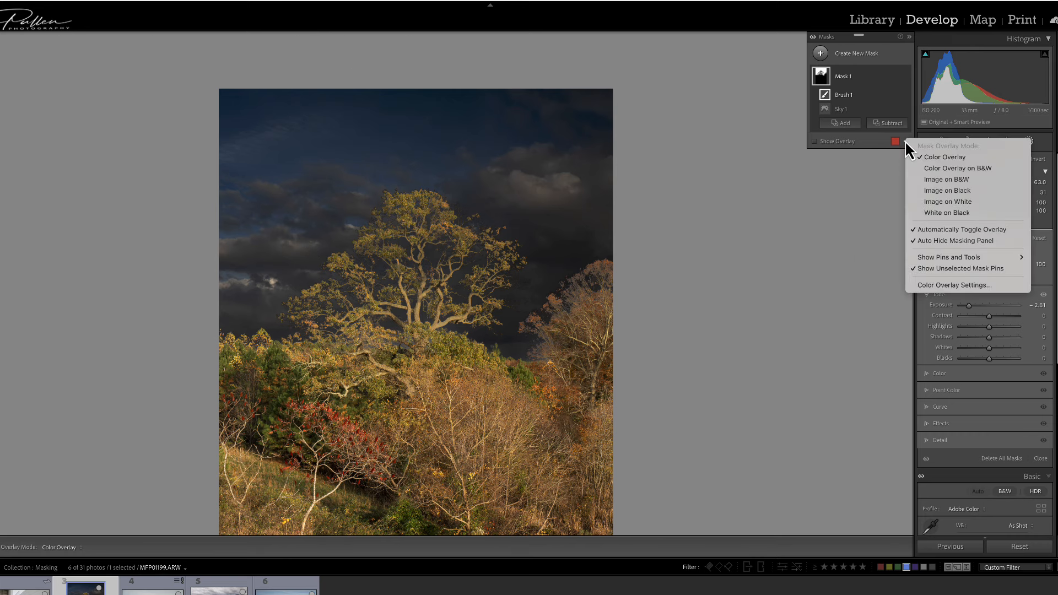
left_click(865, 189)
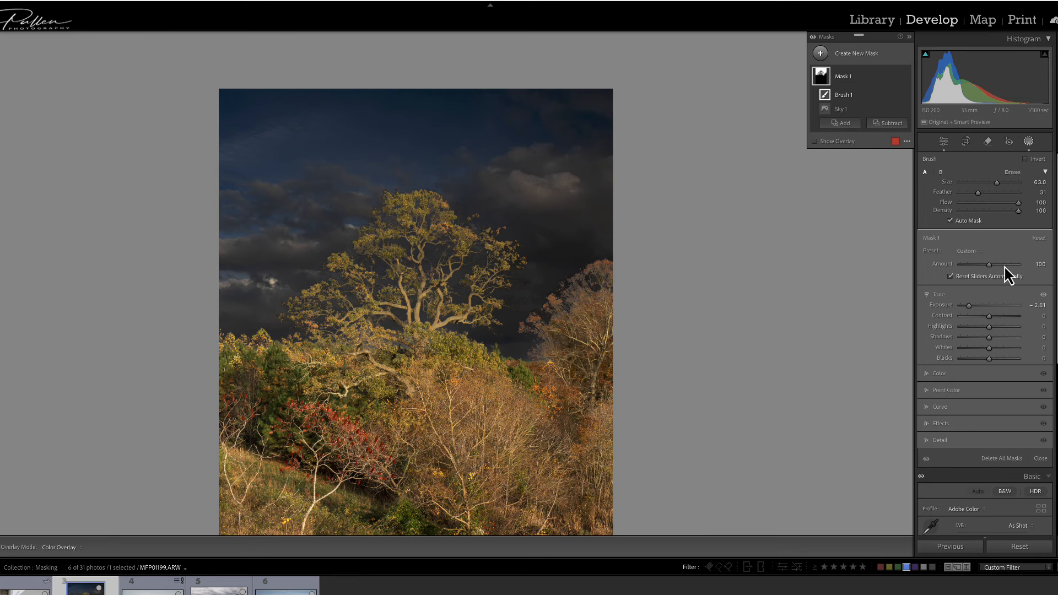
Raise the sky mask's exposure to −0.23, sample the blue sky for Point Color and set its saturation shift to 51
left_click_drag(969, 306, 987, 307)
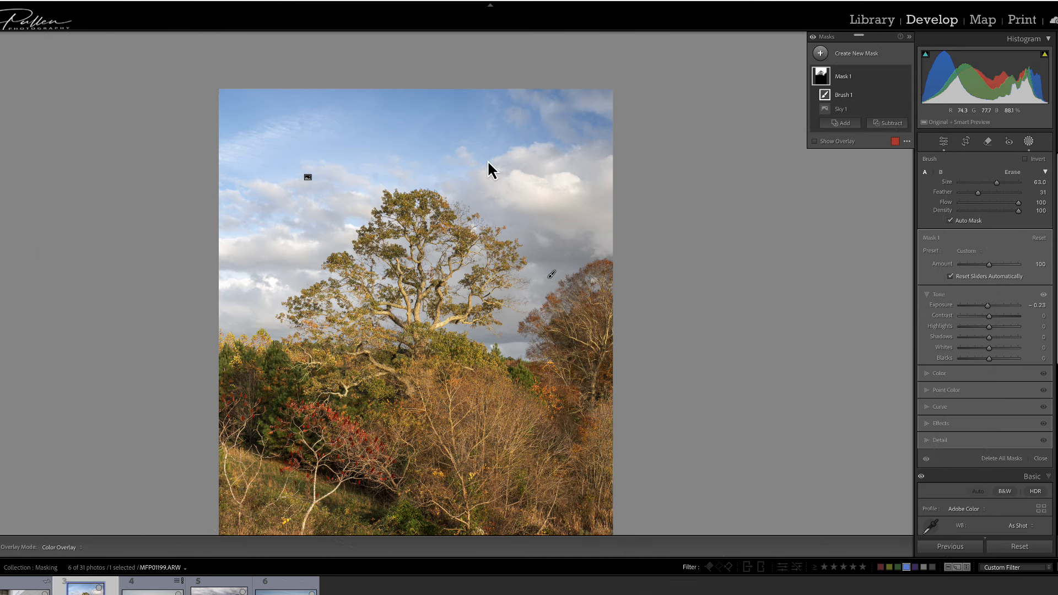
left_click(940, 390)
left_click(930, 349)
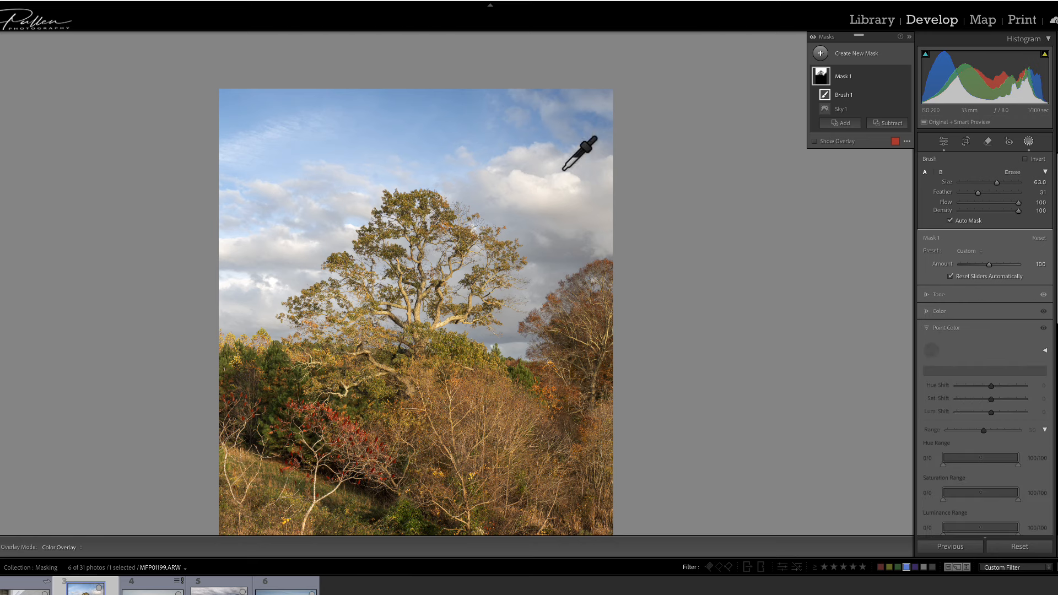
left_click(474, 165)
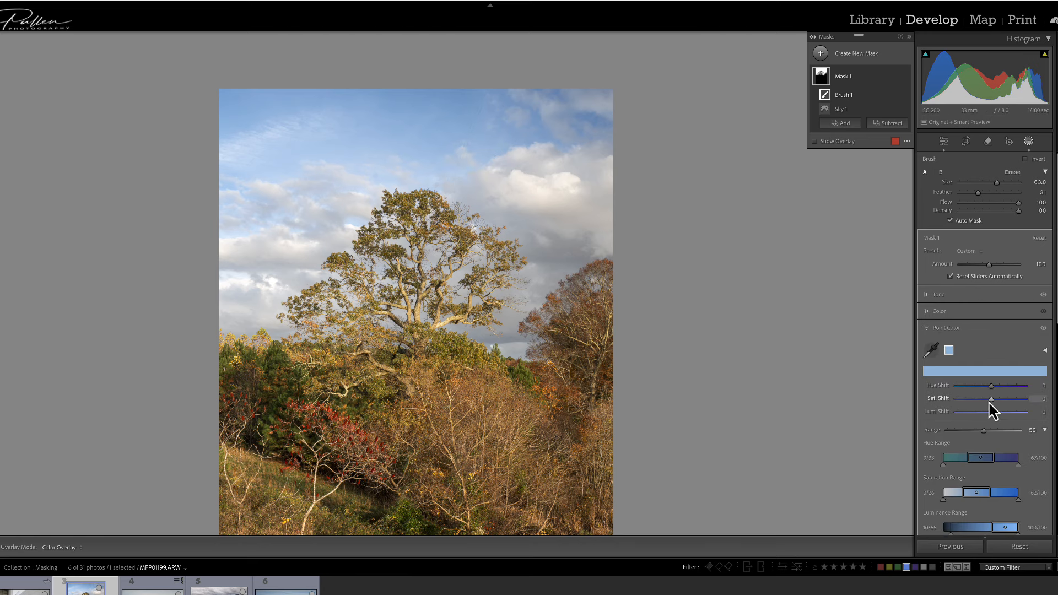
left_click_drag(994, 402, 1005, 402)
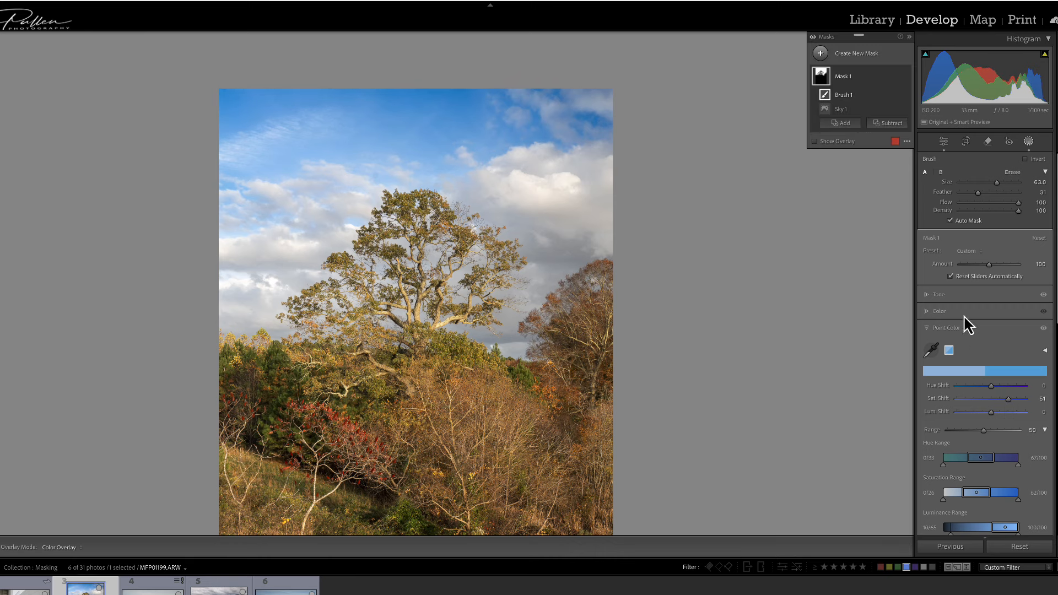
Set the sky mask's whites to 13 and compare the tree photo before and after the edits
left_click(936, 295)
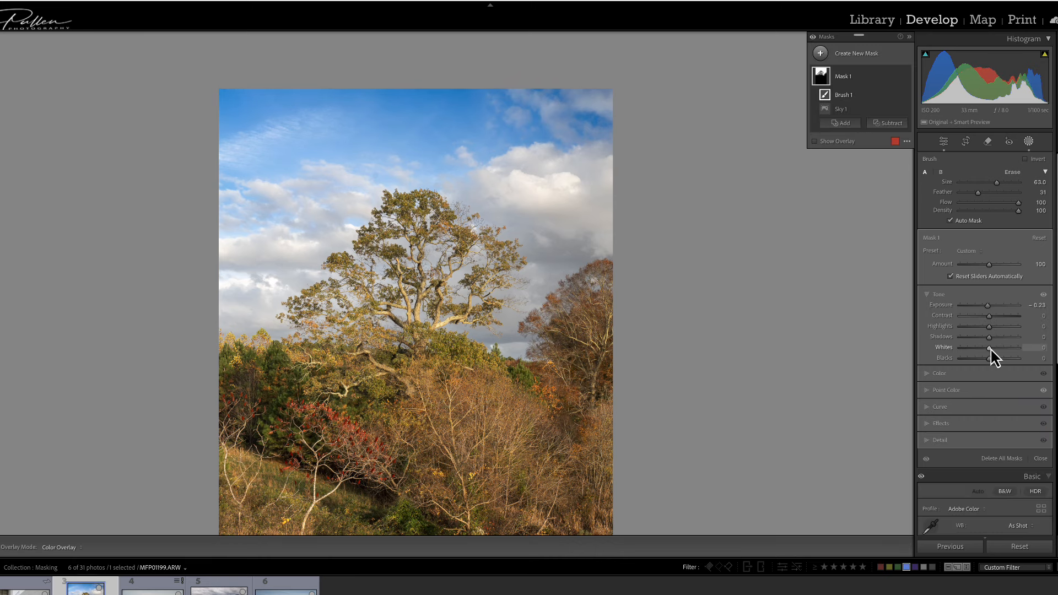
left_click_drag(990, 348, 993, 348)
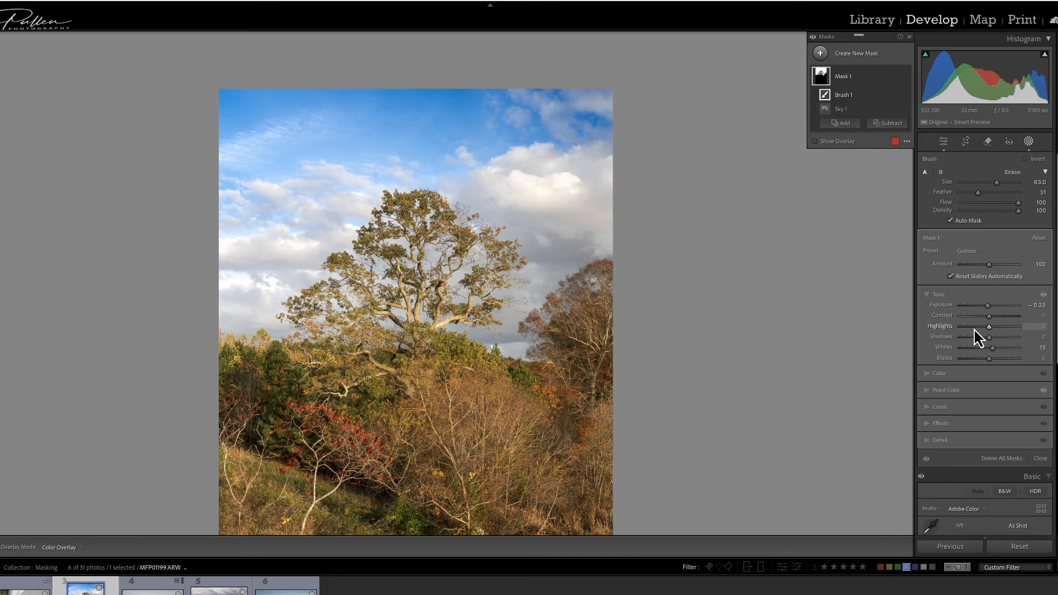
key("backslash")
key("backslash")
key("backslash")
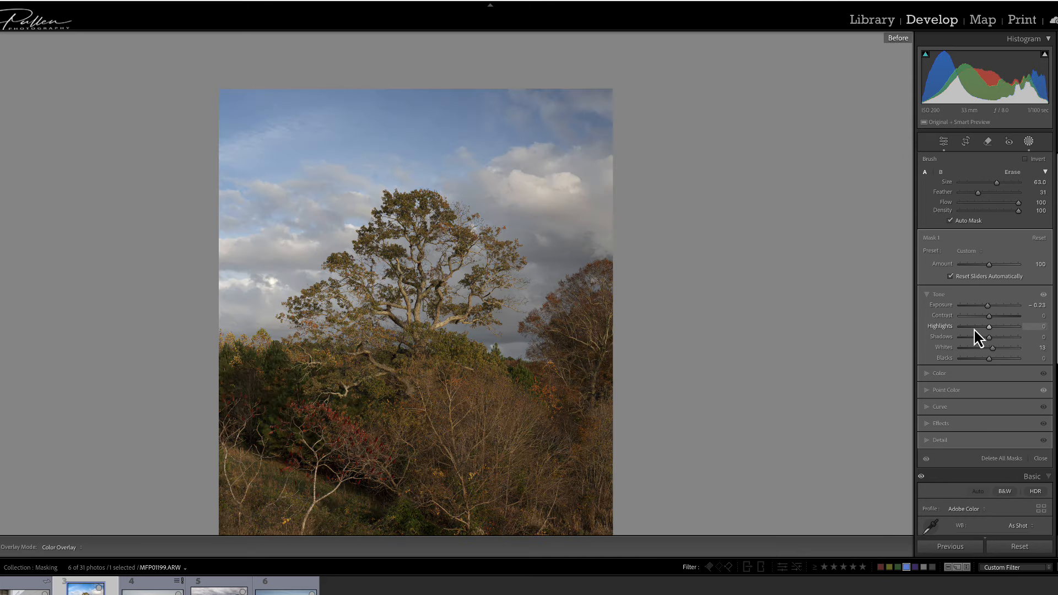
key("backslash")
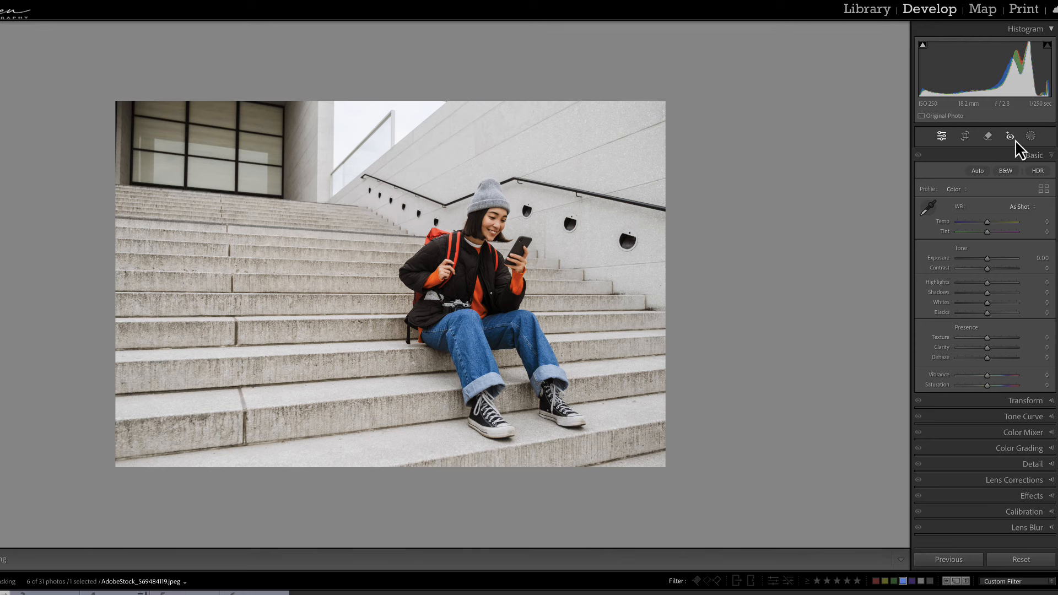
Create an Auto Mask brush mask on the staircase photo and paint a straight stroke across the riser behind the woman's shoes, reducing the brush to size 5
left_click(1030, 138)
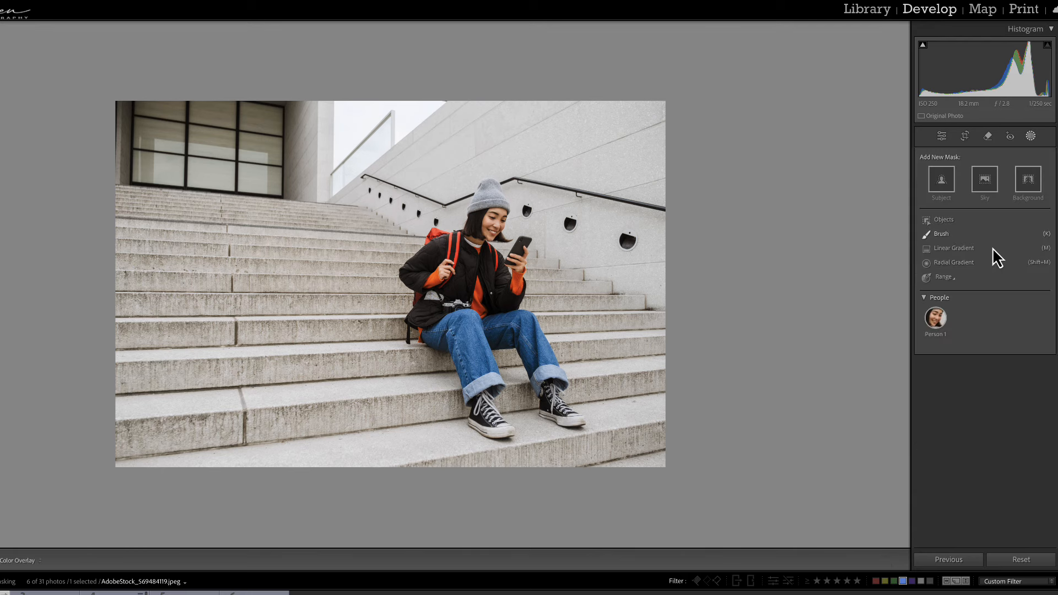
left_click(941, 235)
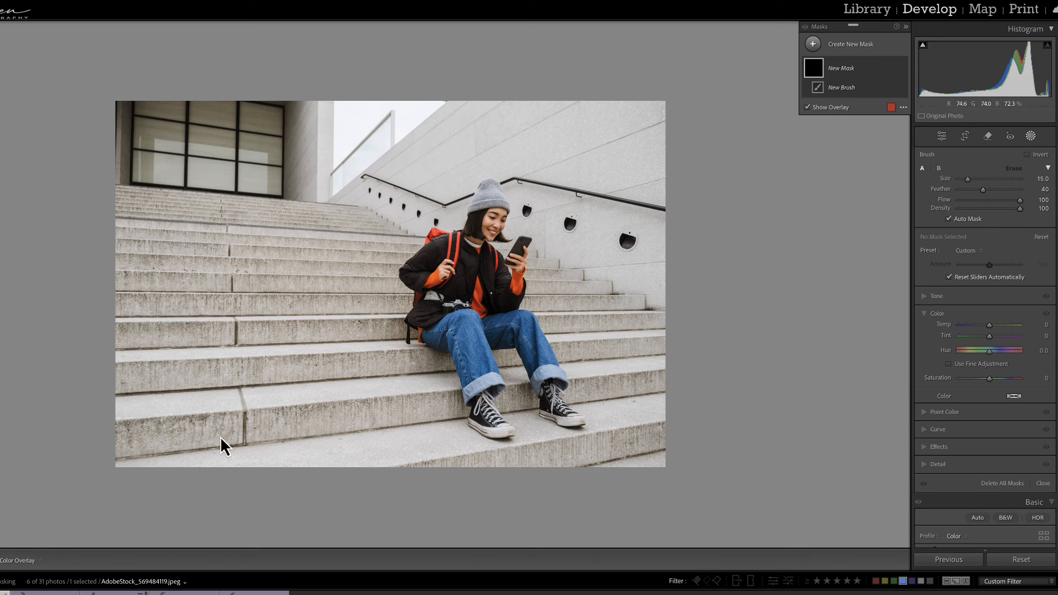
scroll(138, 432, "down", 5)
scroll(144, 435, "down", 2)
key("bracketright")
left_click(128, 438)
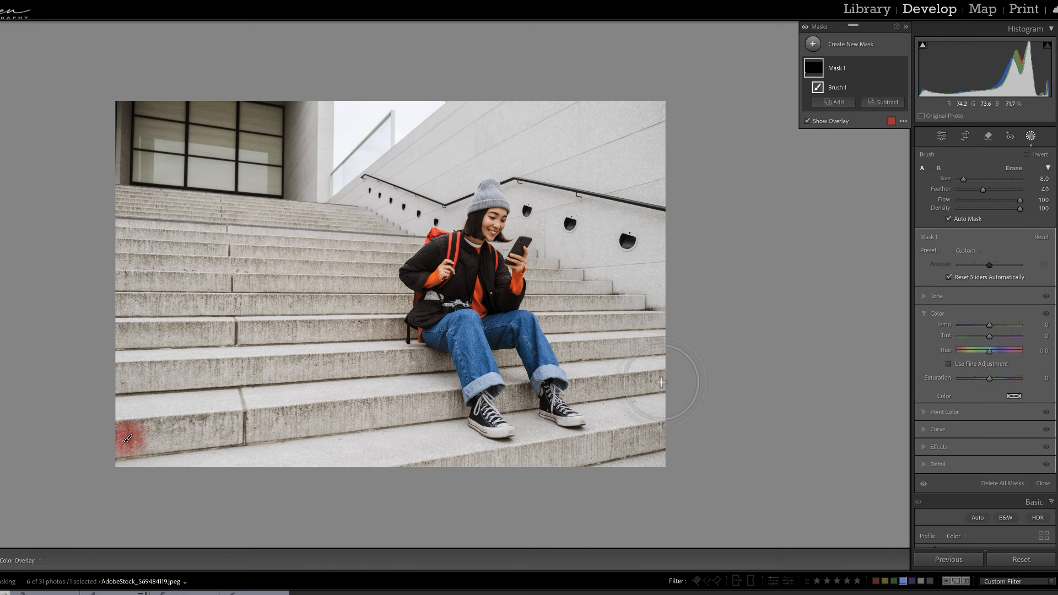
key("bracketleft")
key("bracketleft")
left_click(660, 383, "shift")
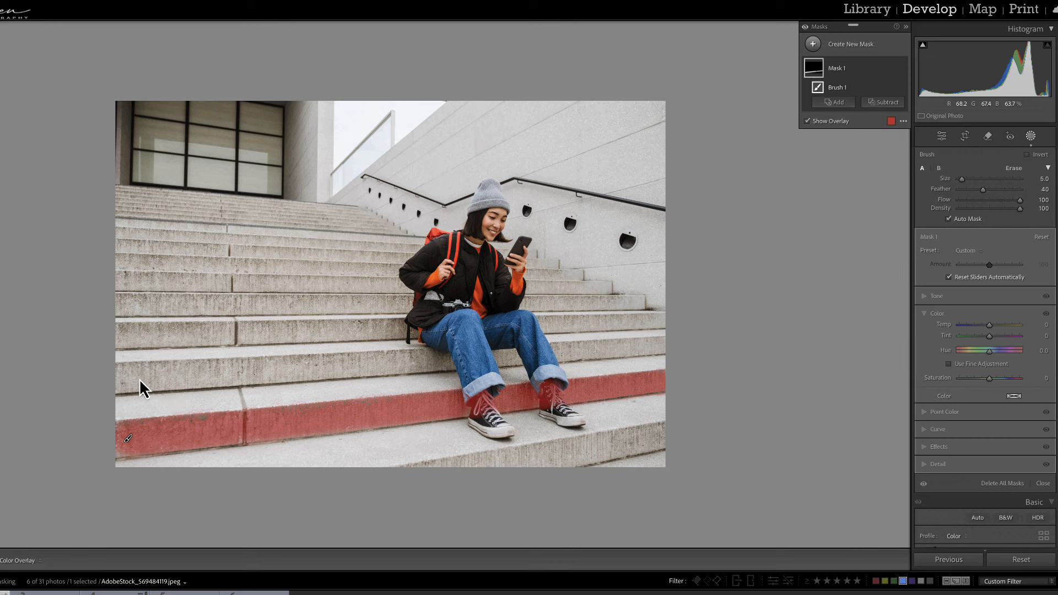
Paint a straight stroke across the next riser up, behind the woman's lower legs, reducing the brush to size 4
key("]")
key("]")
left_click(125, 378)
key("bracketleft")
key("bracketleft")
key("bracketleft")
left_click(657, 346, "shift")
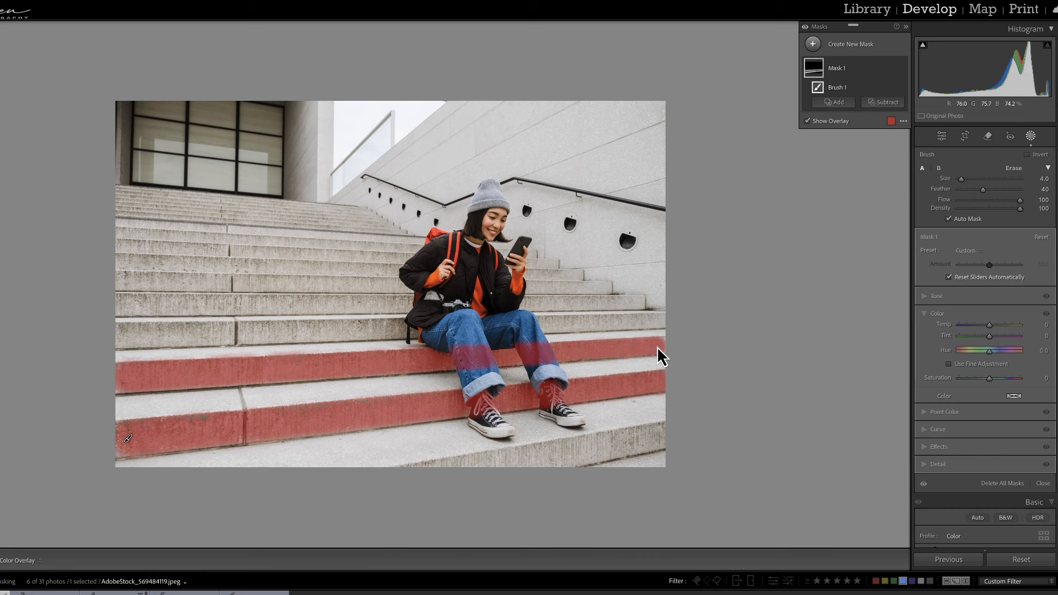
Paint a straight stroke across the third riser, at the woman's knees, starting at brush size 6 and ending at 4
key("bracketright")
key("bracketright")
key("bracketright")
key("bracketleft")
left_click(120, 335)
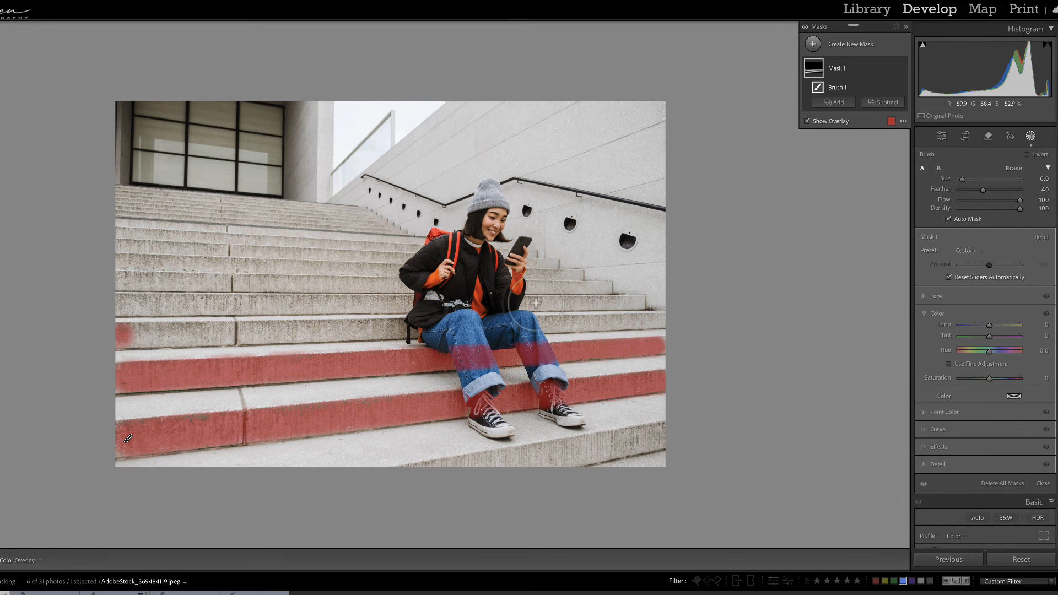
key("bracketleft")
key("bracketleft")
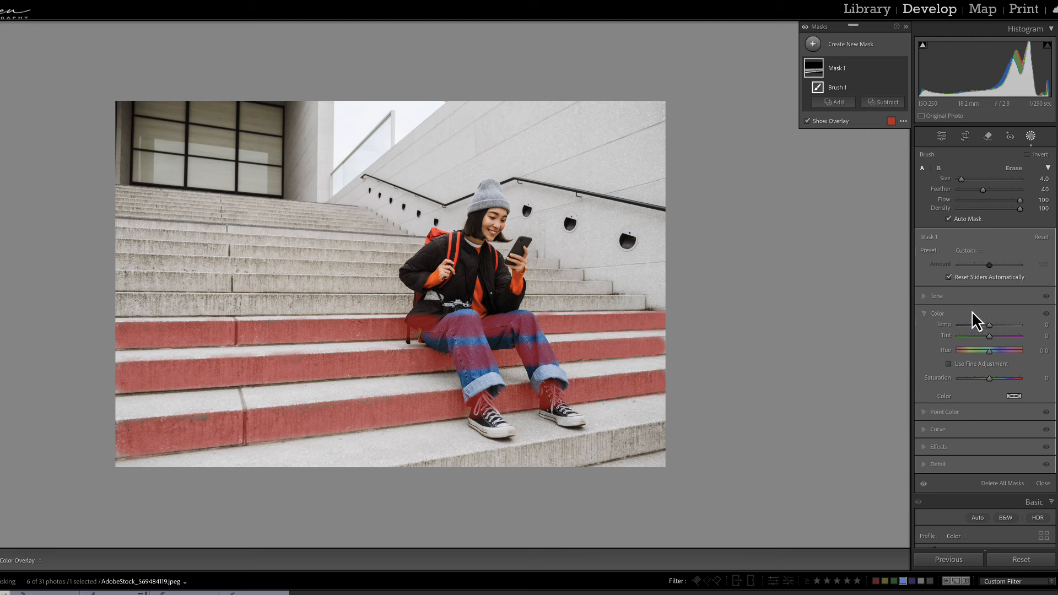
Lower the riser mask's exposure to −0.60 and further to −2.54
left_click(936, 297)
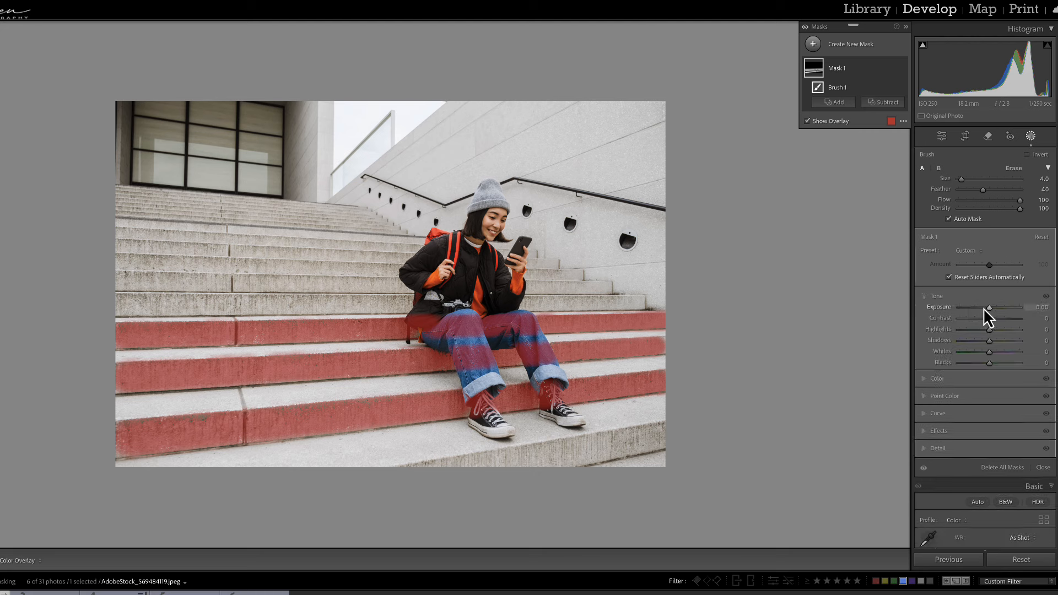
left_click_drag(987, 307, 982, 309)
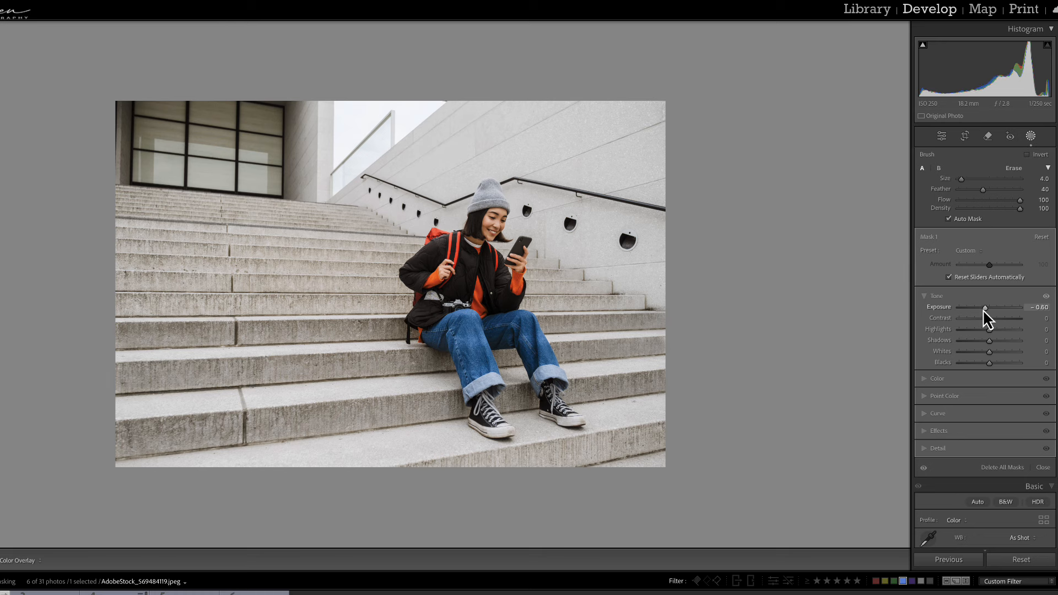
left_click_drag(983, 309, 983, 309)
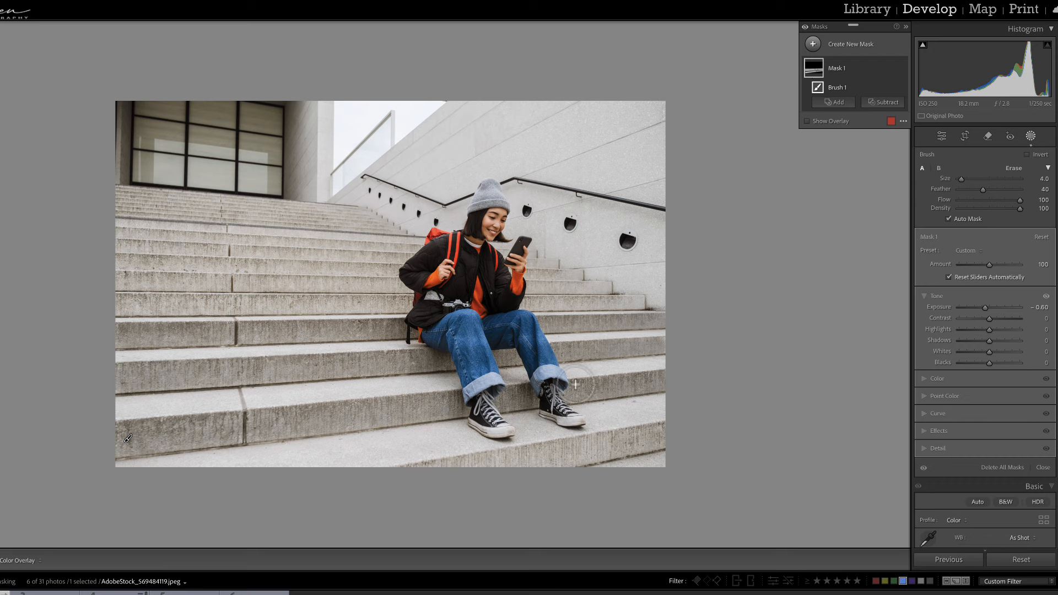
left_click_drag(986, 310, 969, 315)
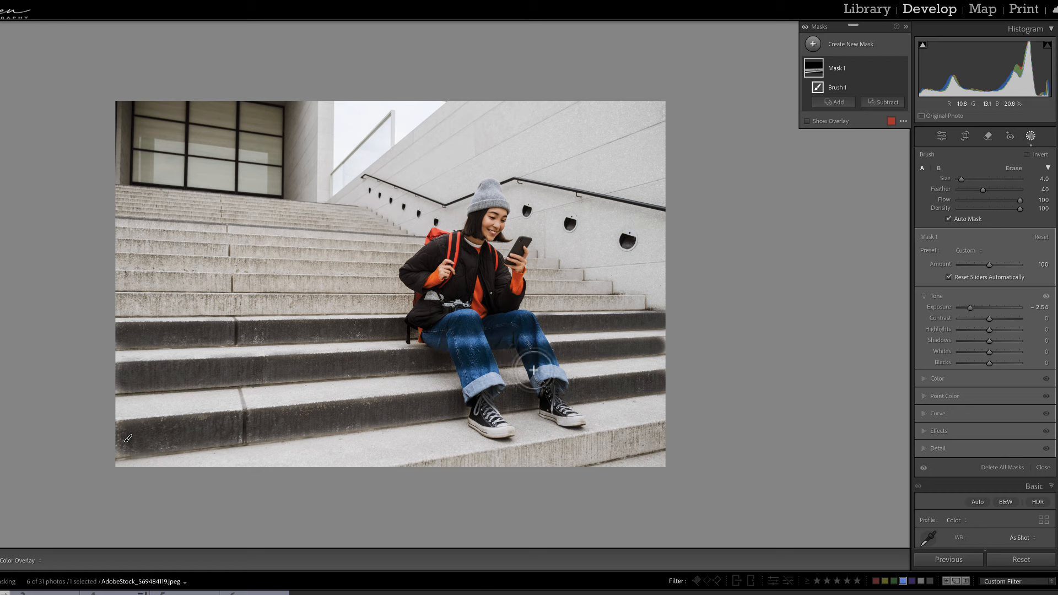
Subtract the subject from the riser mask and set the mask's exposure to −1.26
left_click(883, 103)
left_click(894, 125)
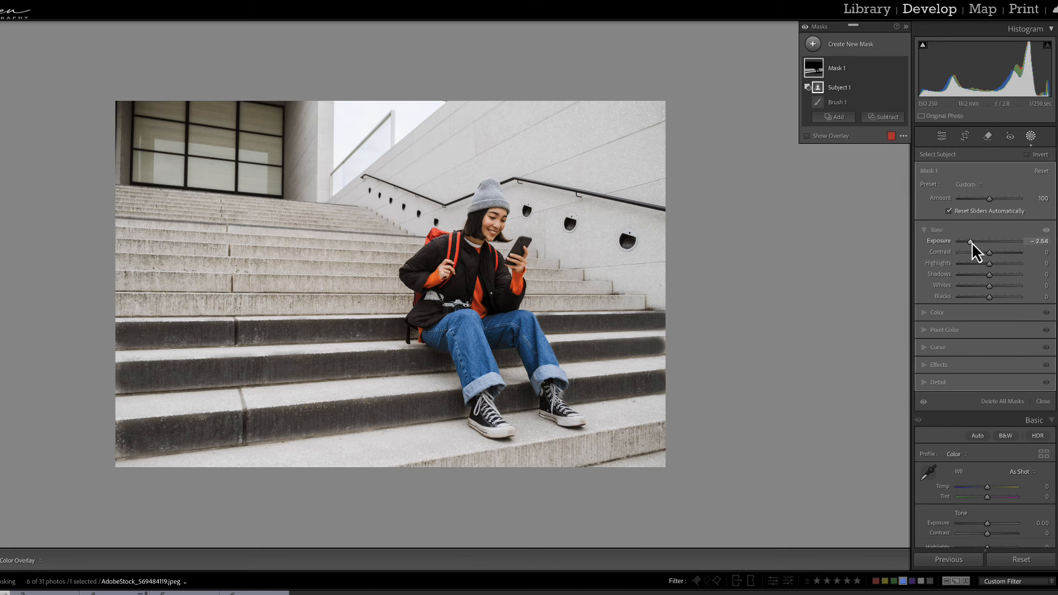
left_click_drag(970, 242, 980, 243)
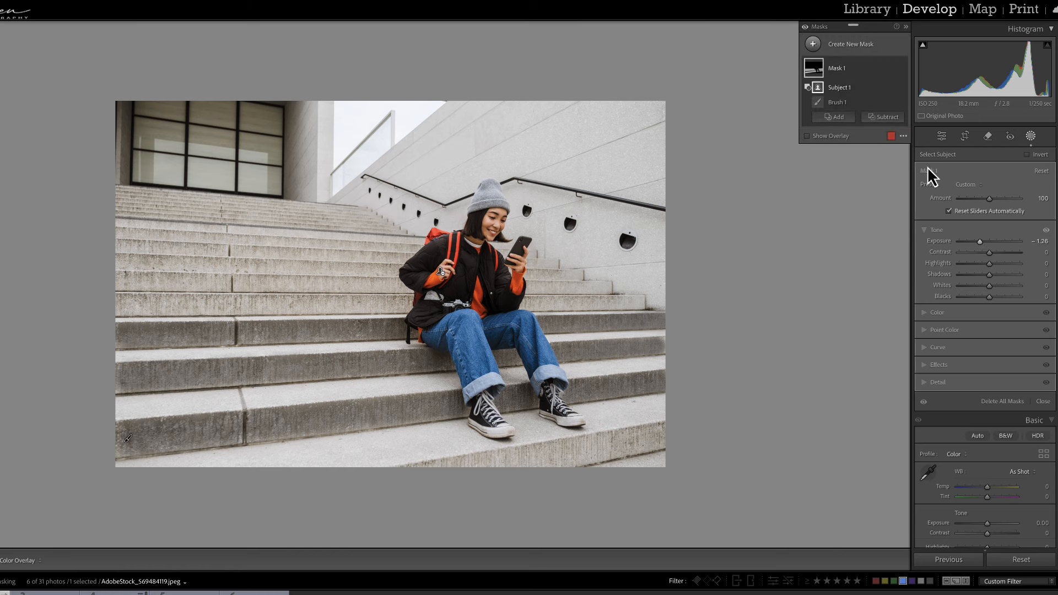
Create a second brush mask with feather 100 and paint a wide diagonal beam from the sky to the bottom step, enlarging the brush to size 51
left_click(810, 44)
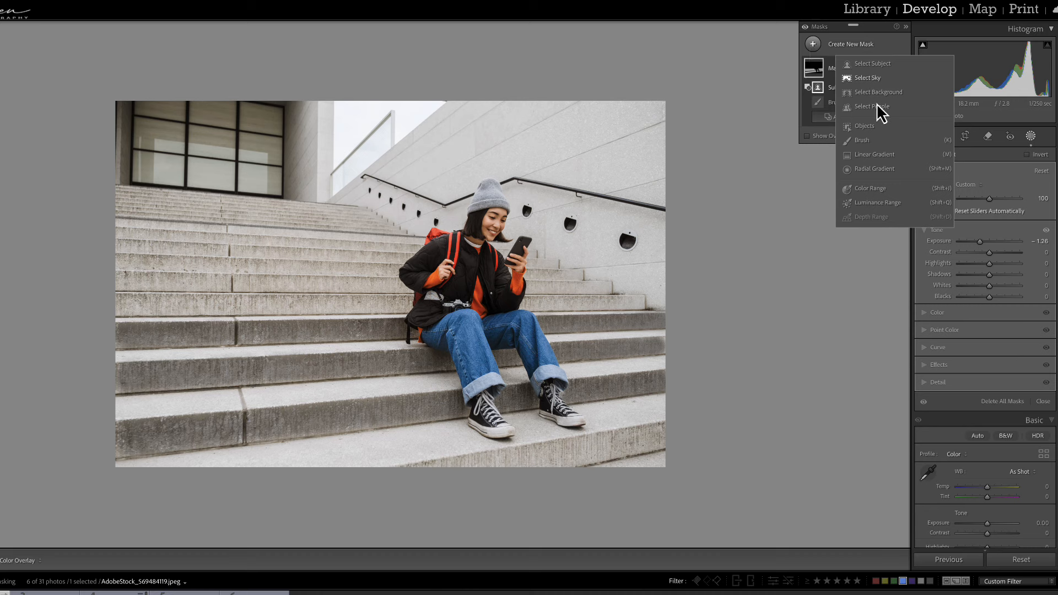
left_click(866, 141)
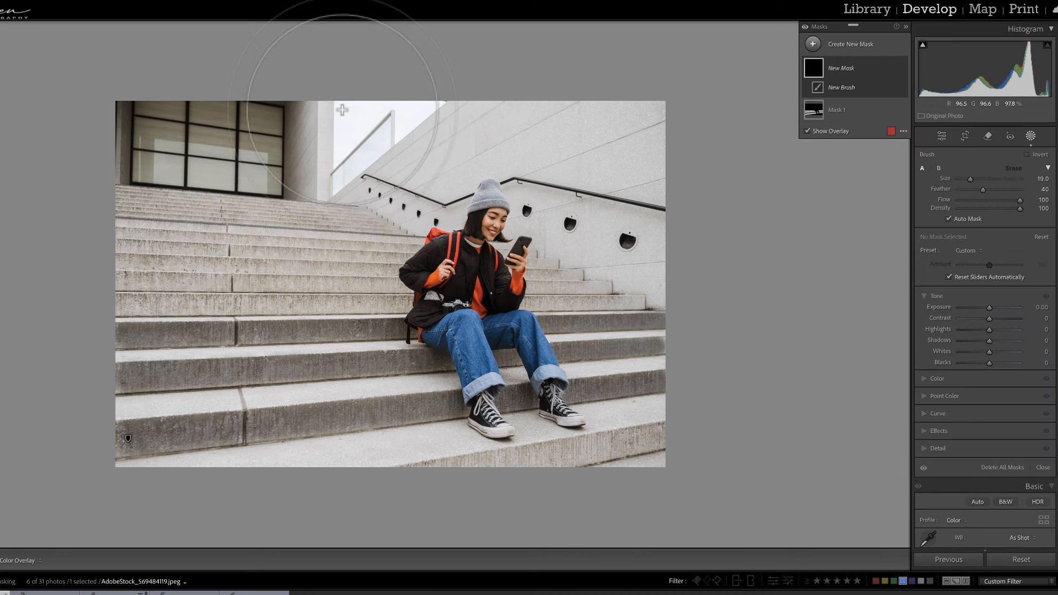
left_click_drag(982, 189, 1041, 193)
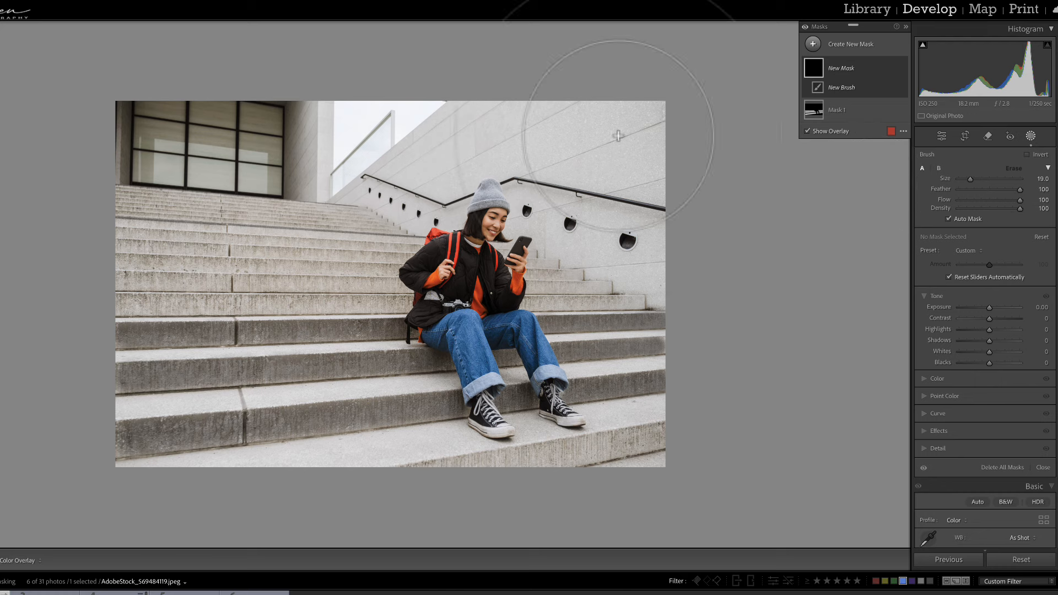
left_click(354, 110)
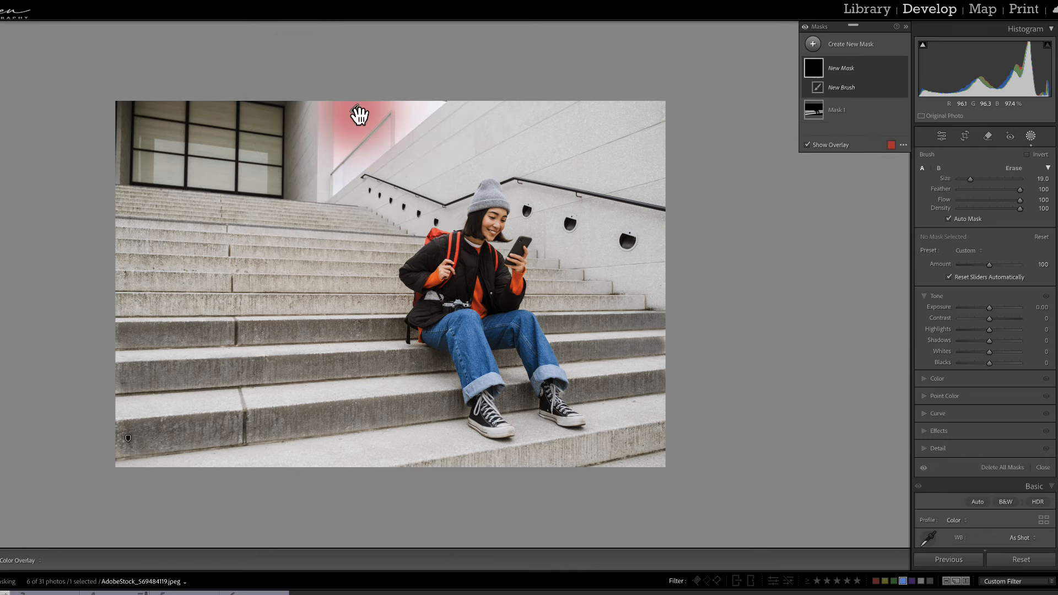
scroll(517, 452, "up", 10)
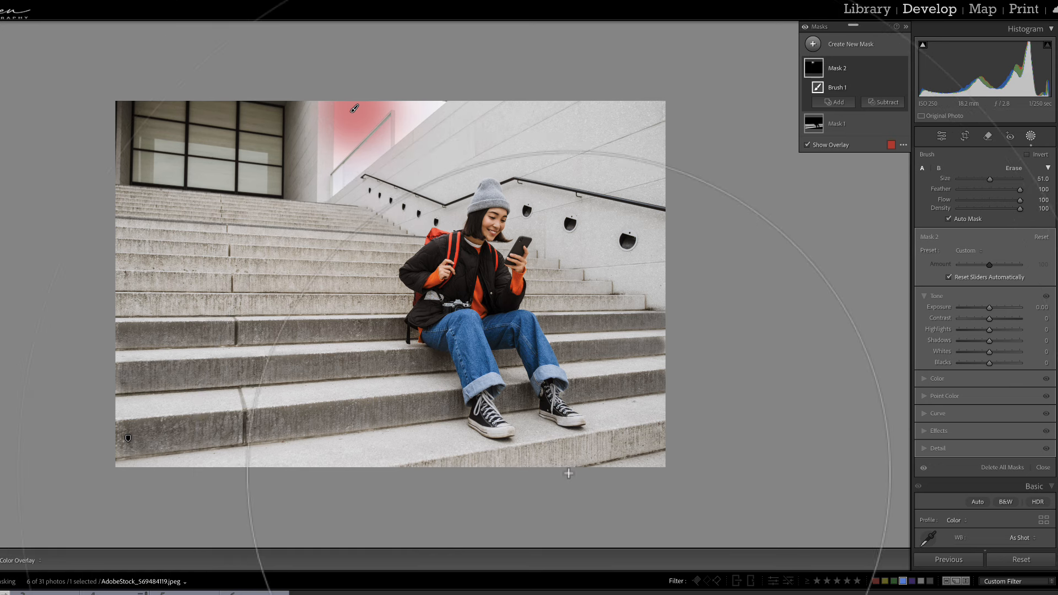
left_click(572, 468)
key("shift+bracketleft")
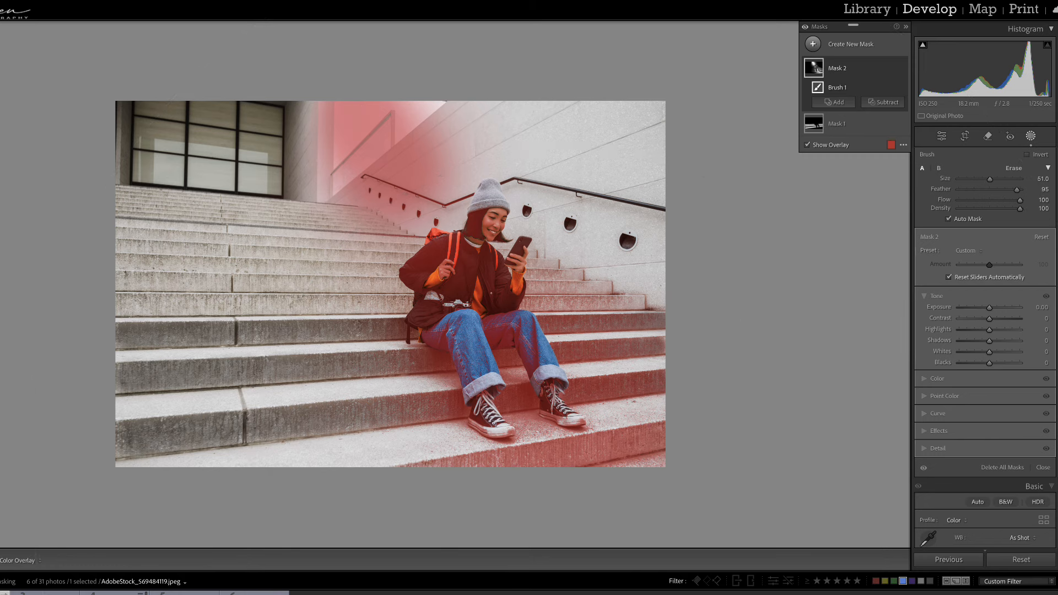
Turn off Auto Mask and raise the beam mask's exposure to 0.98
left_click(948, 219)
left_click(989, 309)
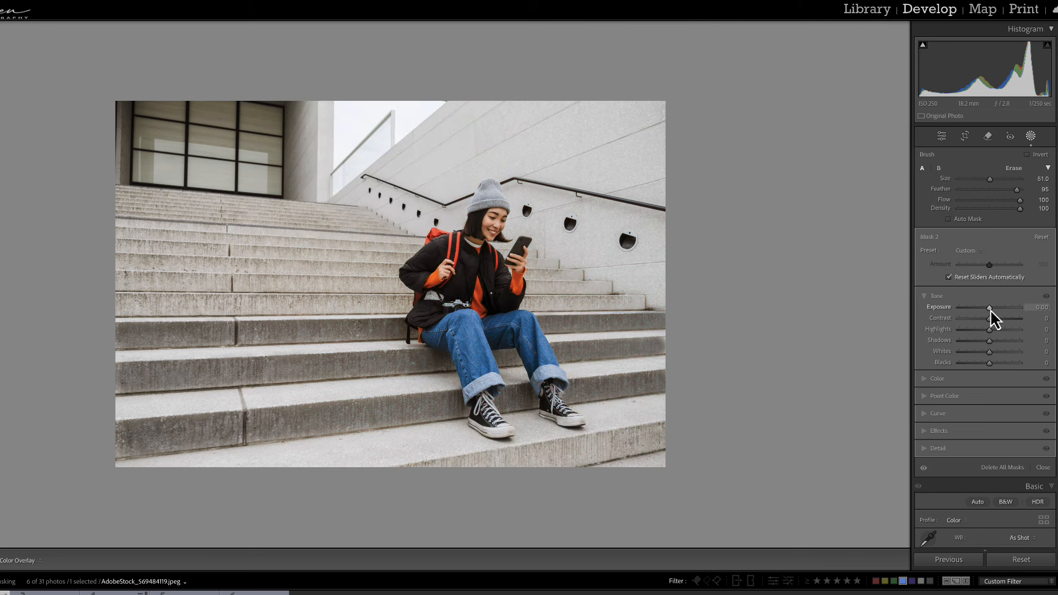
left_click_drag(990, 309, 997, 310)
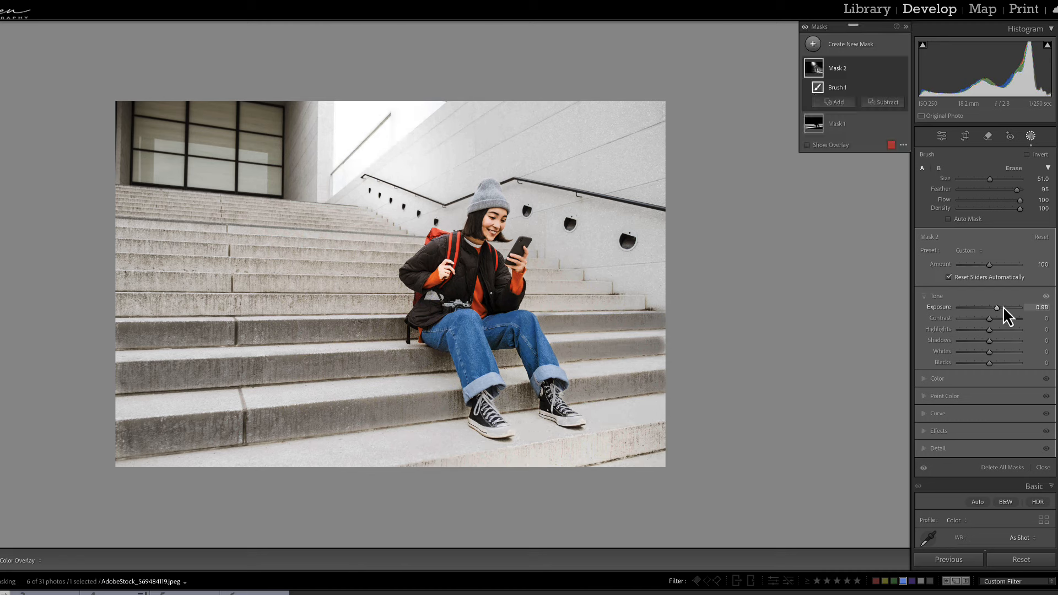
Subtract the subject from the beam mask with its overlay shown, hide the overlay and set the exposure to 0.21
left_click(807, 145)
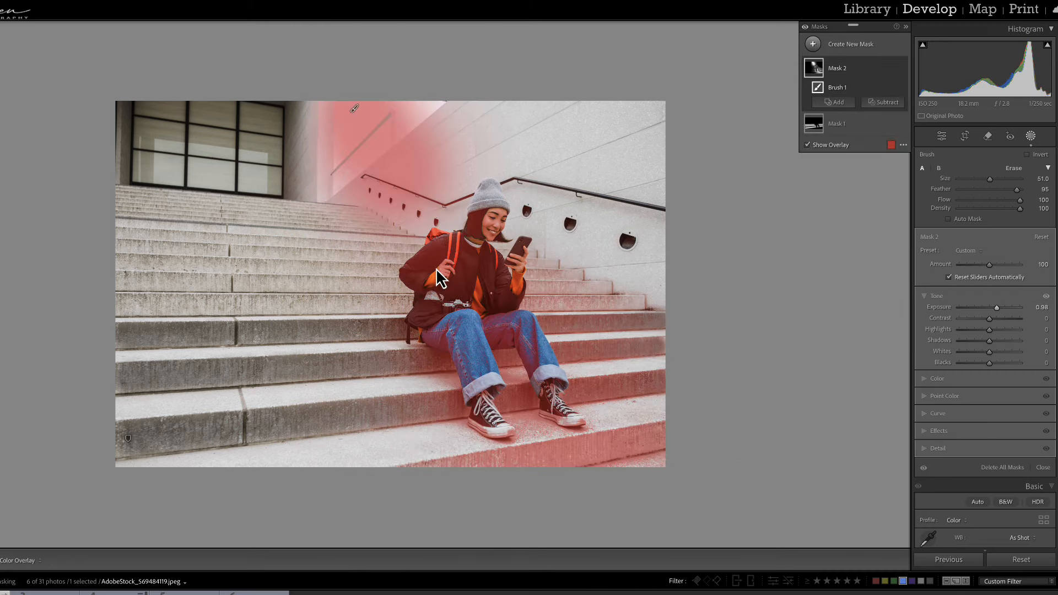
left_click(888, 103)
left_click(900, 126)
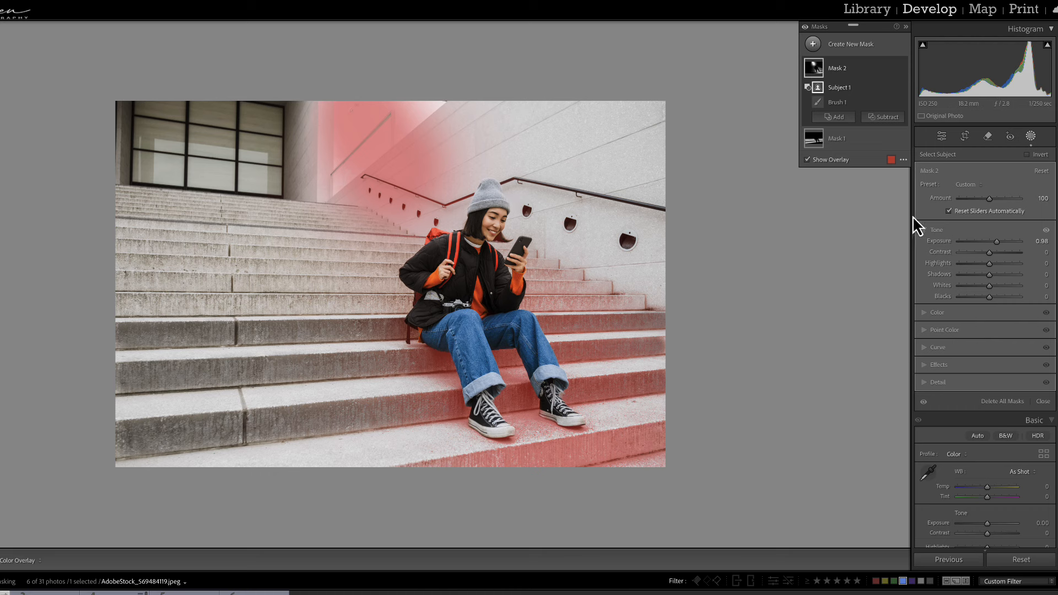
left_click(805, 161)
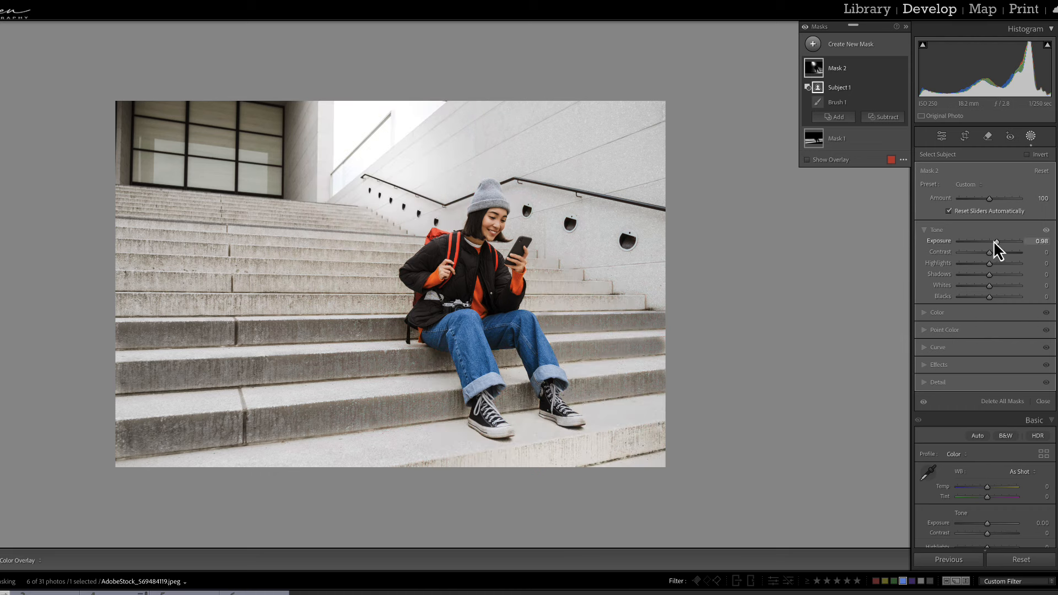
left_click_drag(993, 241, 986, 246)
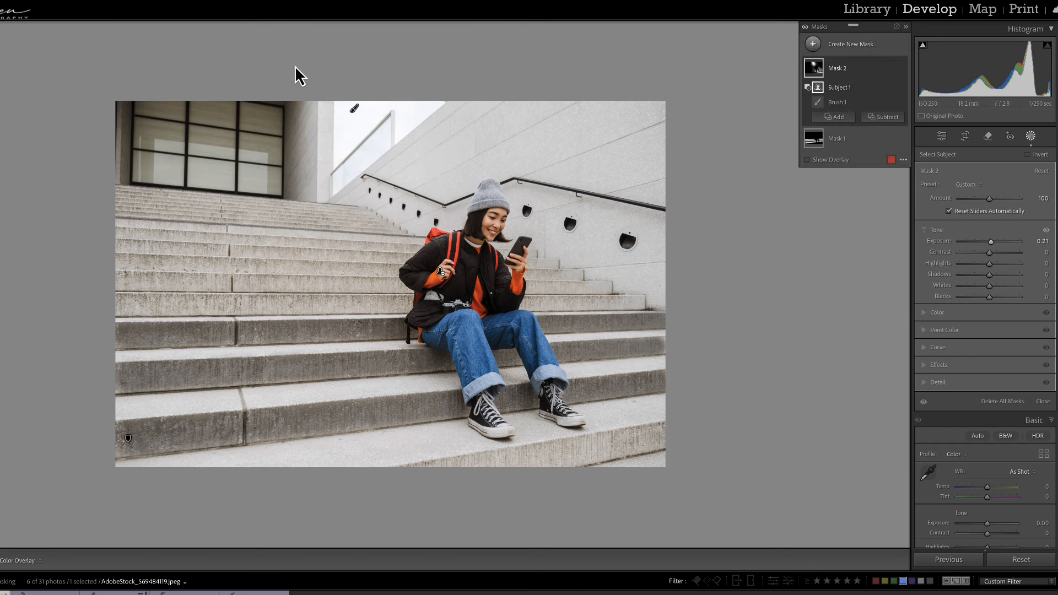
Subtract a linear gradient over the sky from the beam mask, nudge it with the overlay shown, and hide the overlay
left_click(891, 116)
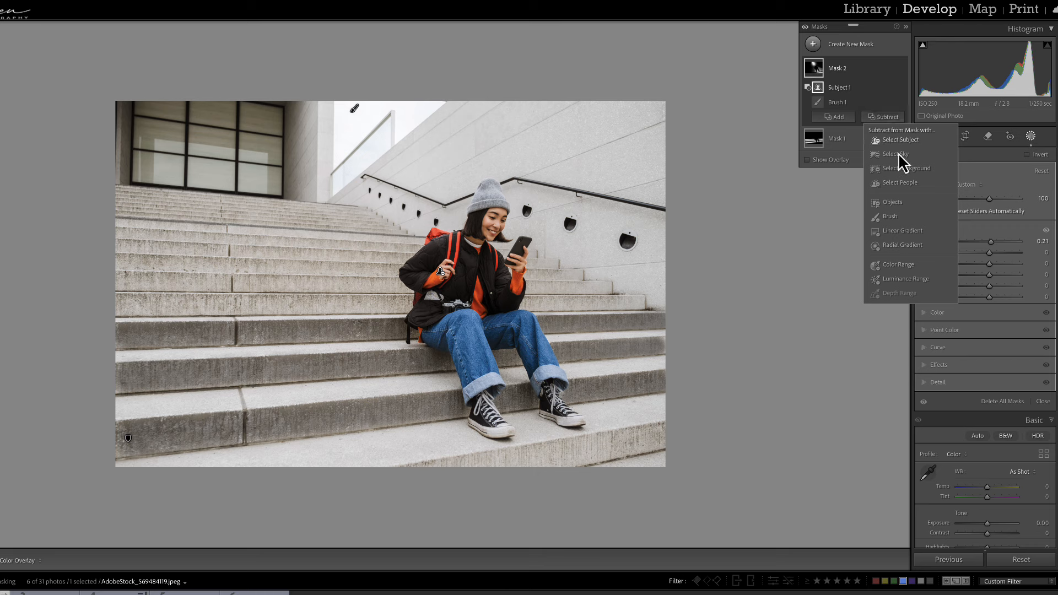
left_click(898, 231)
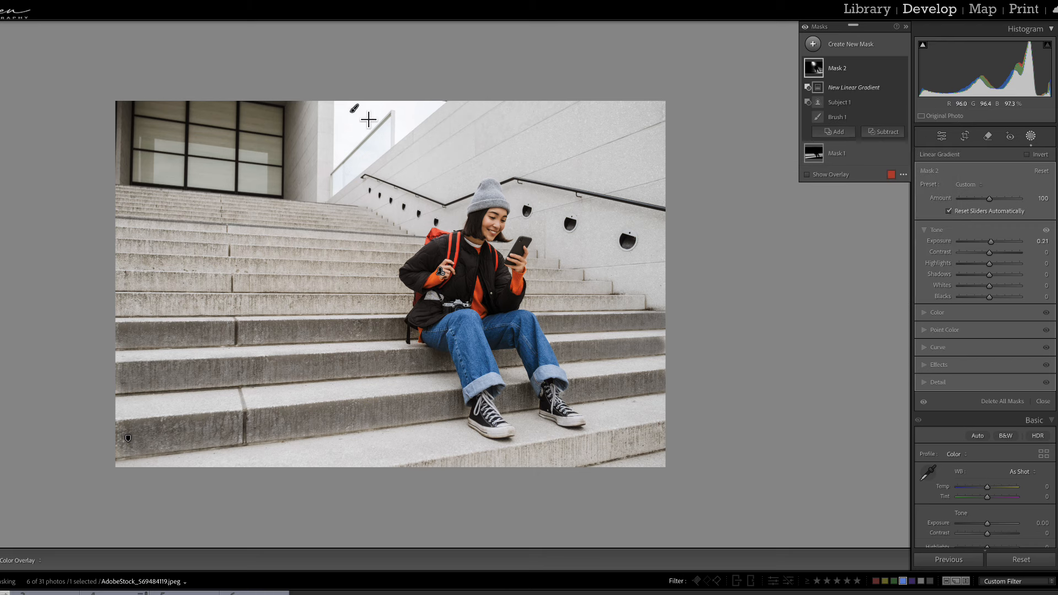
left_click_drag(371, 114, 396, 185)
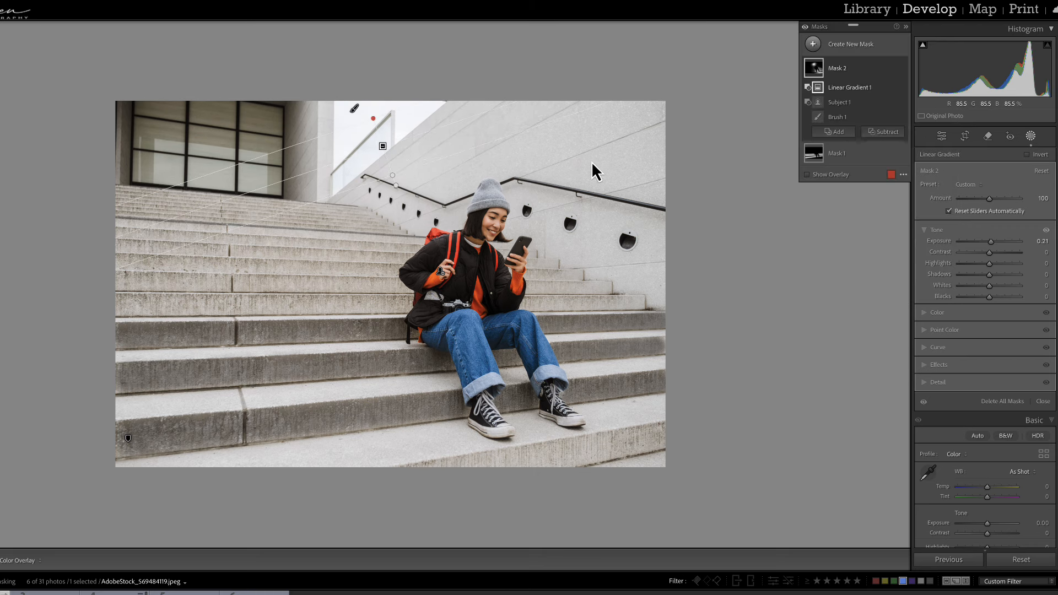
left_click(806, 175)
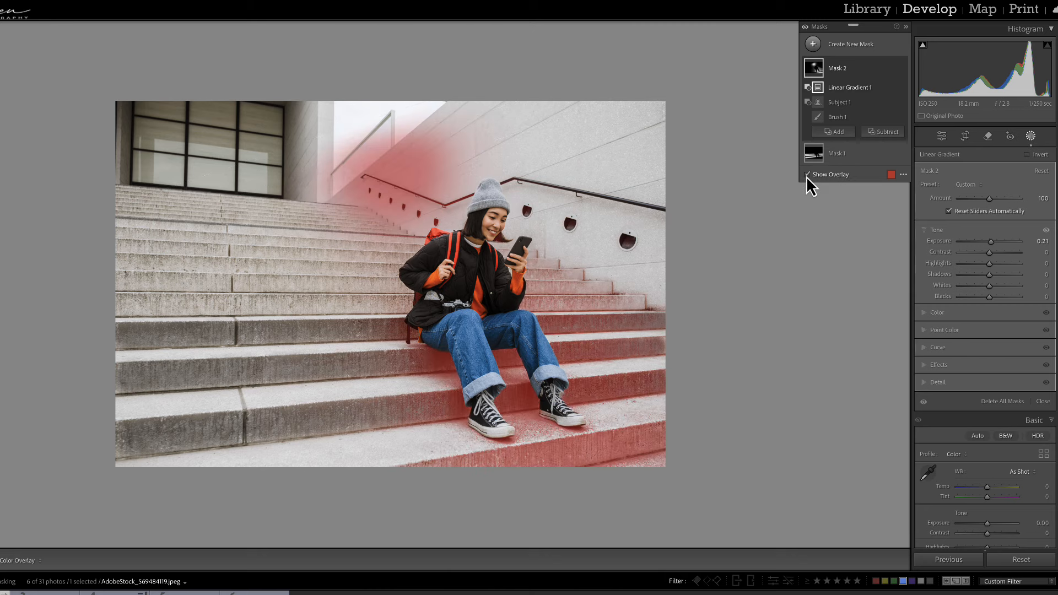
mouse_move(384, 147)
left_mouse_down()
mouse_move(389, 166)
mouse_move(389, 134)
mouse_move(392, 145)
left_mouse_up()
left_click(807, 175)
Lower the beam mask's exposure to 0.06 and slightly raise the exposure of the riser mask
left_click_drag(993, 239, 988, 243)
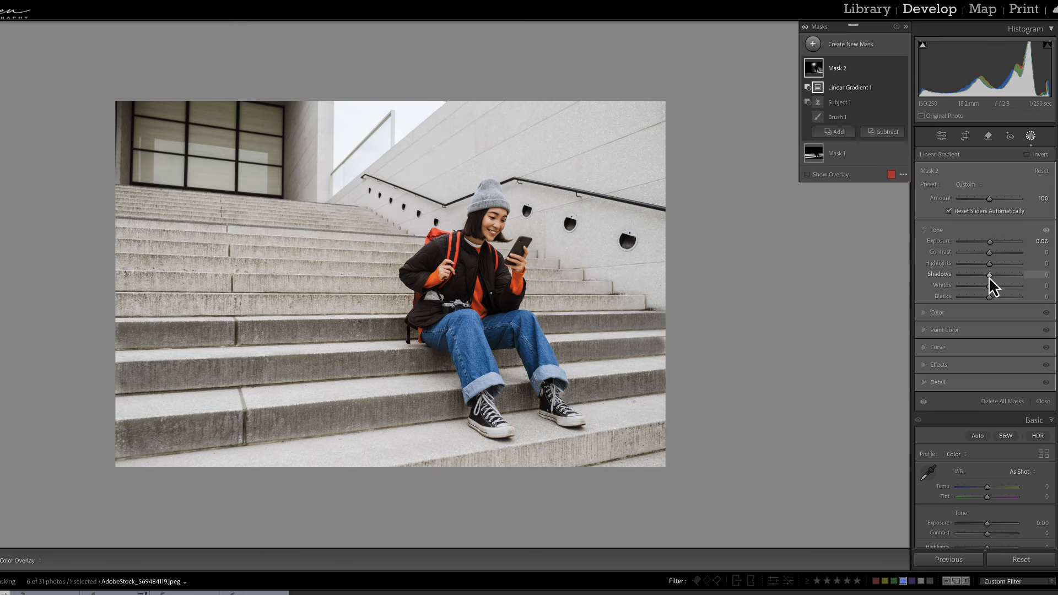
left_click(825, 160)
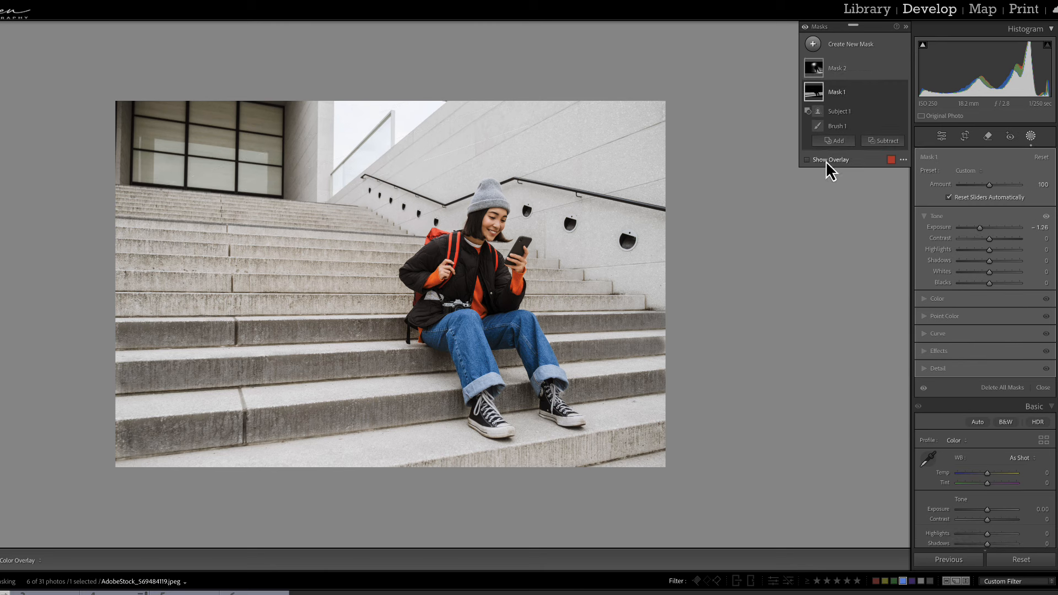
left_click_drag(979, 228, 982, 231)
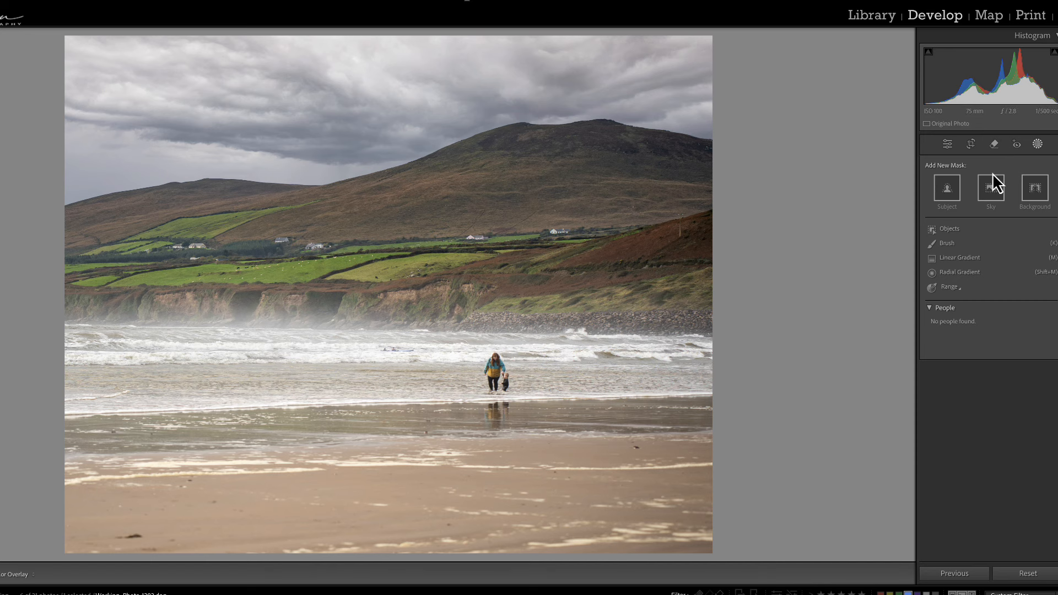
Draw a wide radial gradient with feather 100 across the beach photo's shoreline, shift it toward the middle, and reduce its Dehaze
left_click(941, 272)
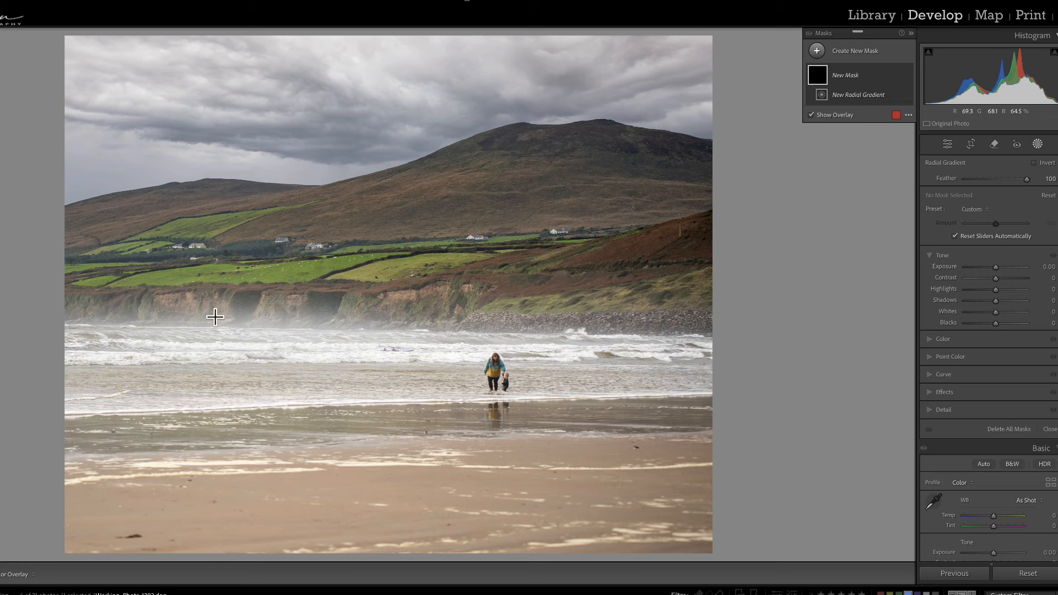
left_click_drag(216, 317, 1000, 406)
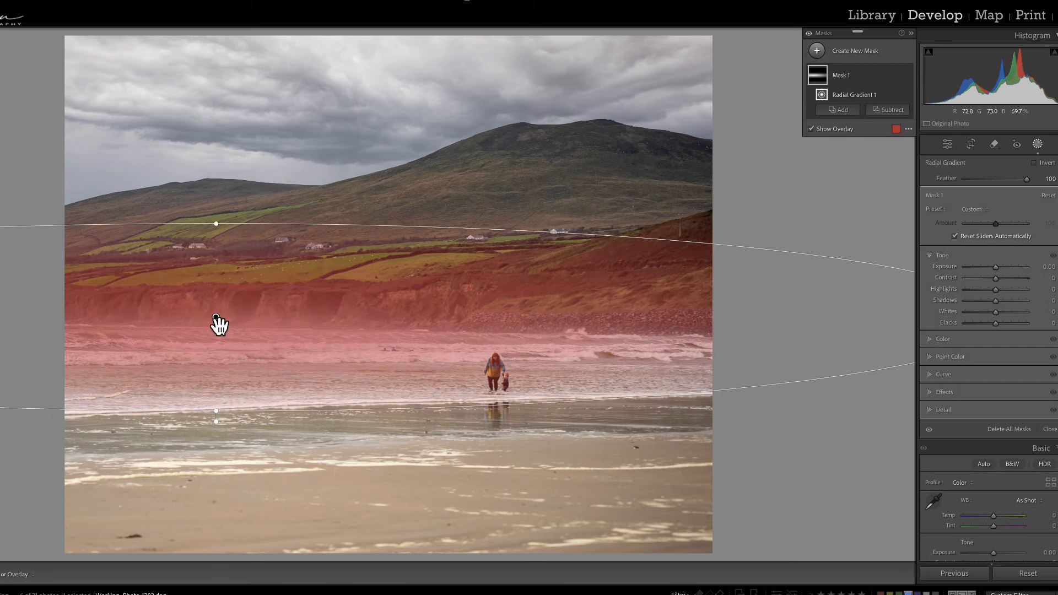
left_click_drag(219, 325, 356, 327)
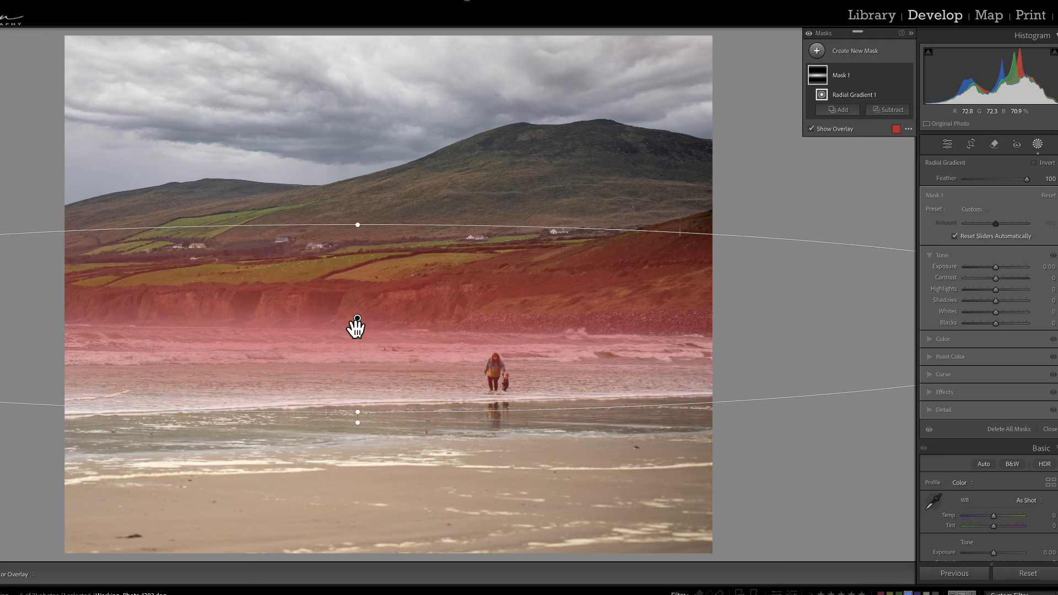
left_click(948, 394)
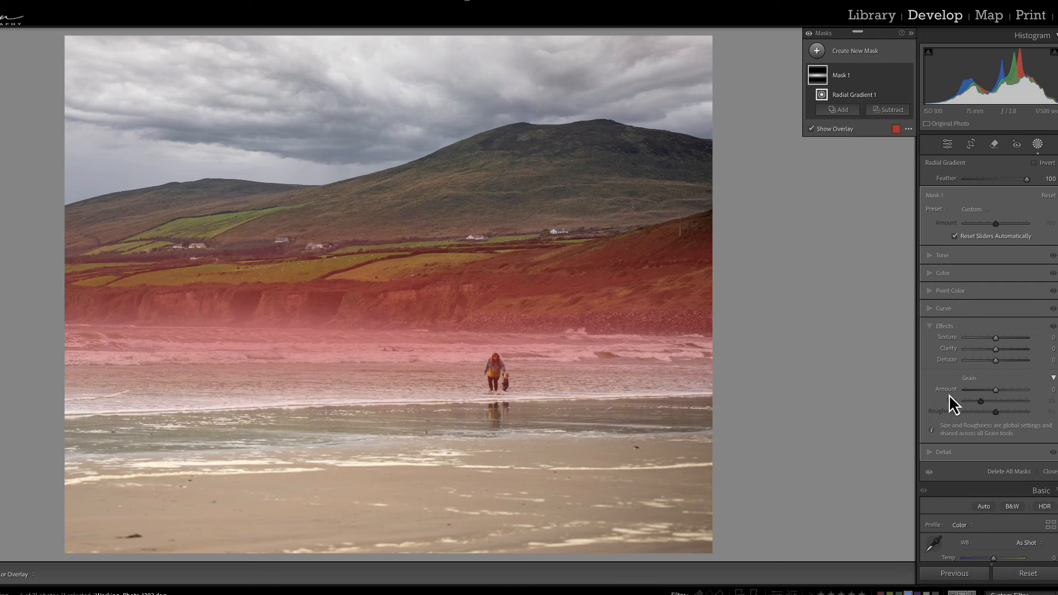
left_click_drag(995, 362, 966, 352)
Lift the black point of the radial mask's curve to output 88 and move the gradient slightly up the shoreline
left_click(944, 309)
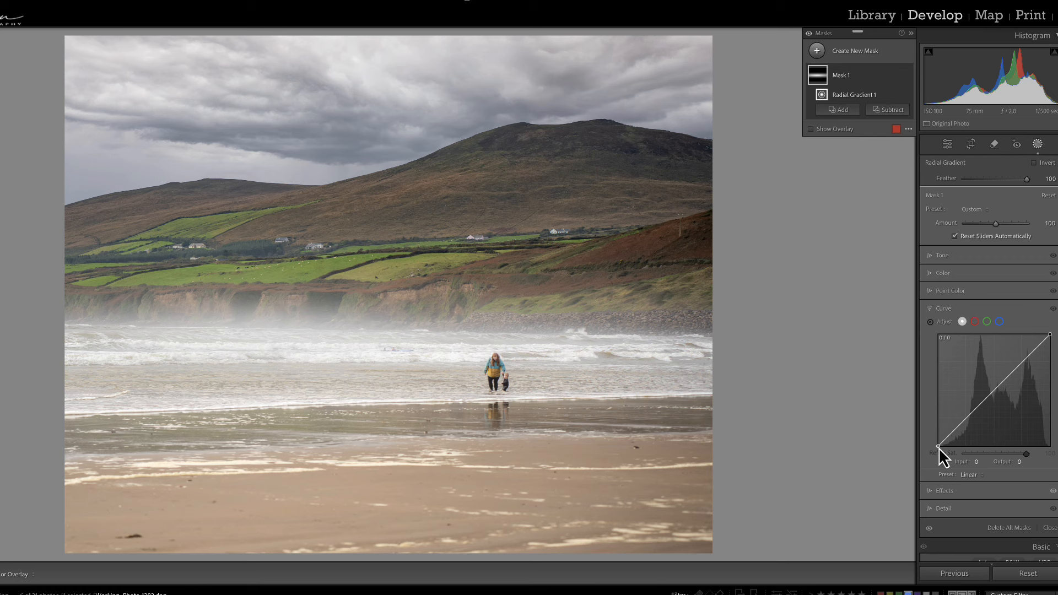
left_click_drag(938, 446, 931, 409)
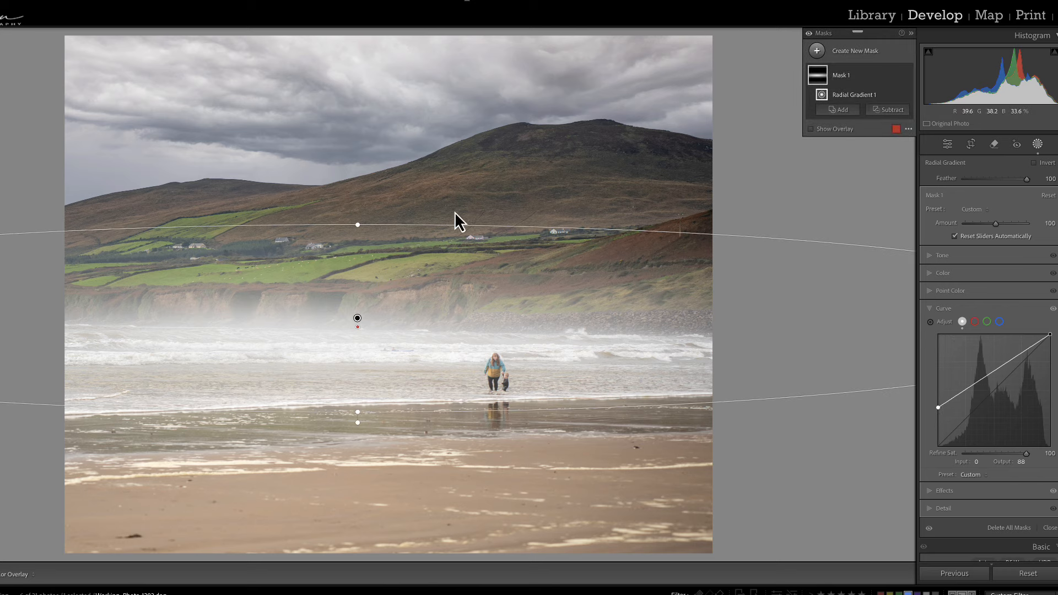
mouse_move(361, 323)
left_click_drag(362, 325, 373, 312)
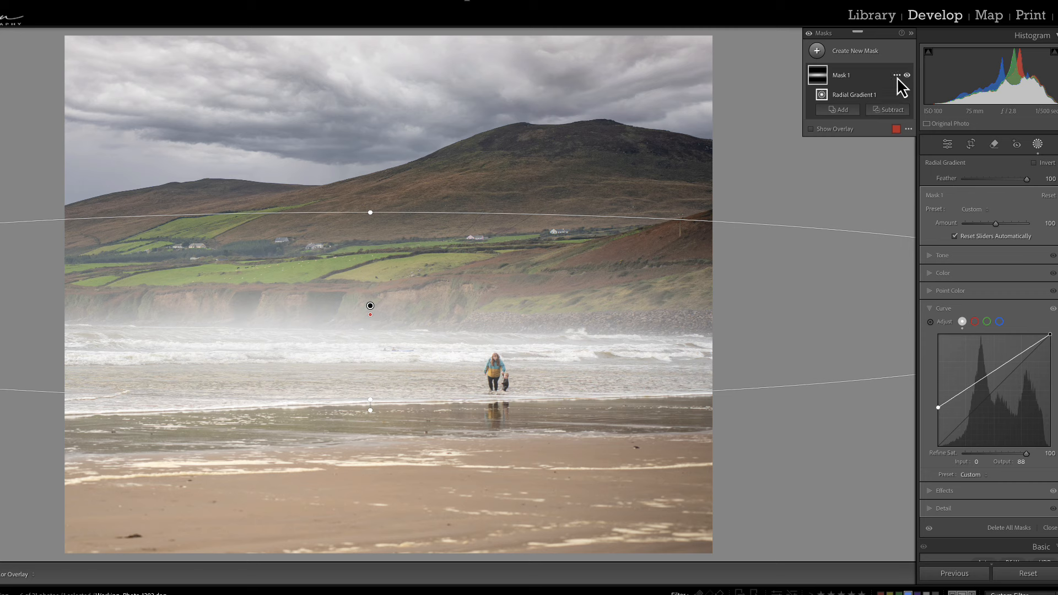
Intersect the radial mask with a brush set to flow 30, feather 55 and size 8
left_click(897, 77)
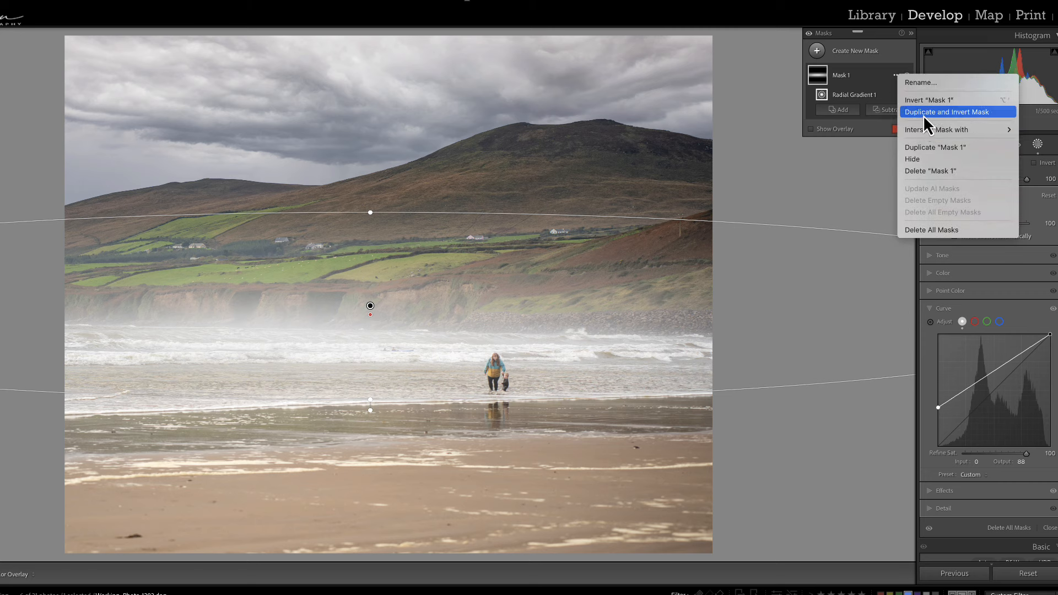
mouse_move(921, 131)
left_click(1046, 197)
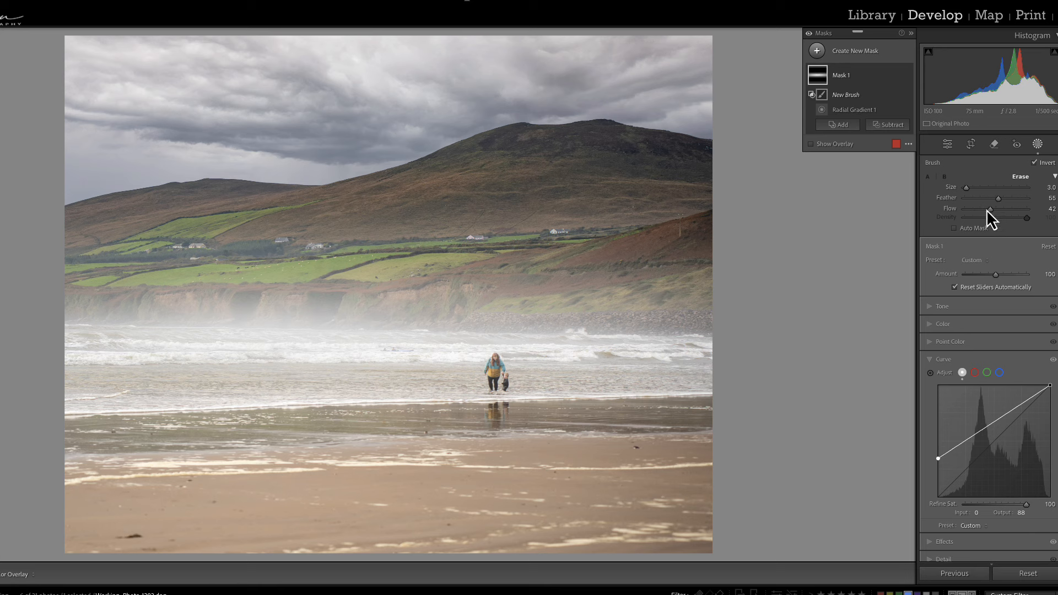
left_click_drag(991, 209, 981, 212)
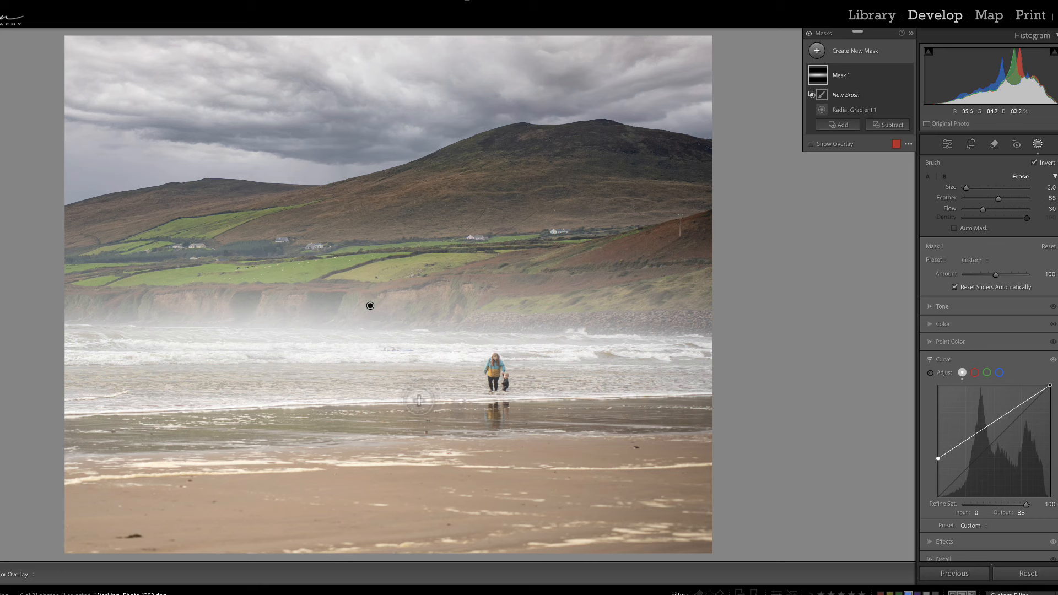
scroll(306, 407, "up", 5)
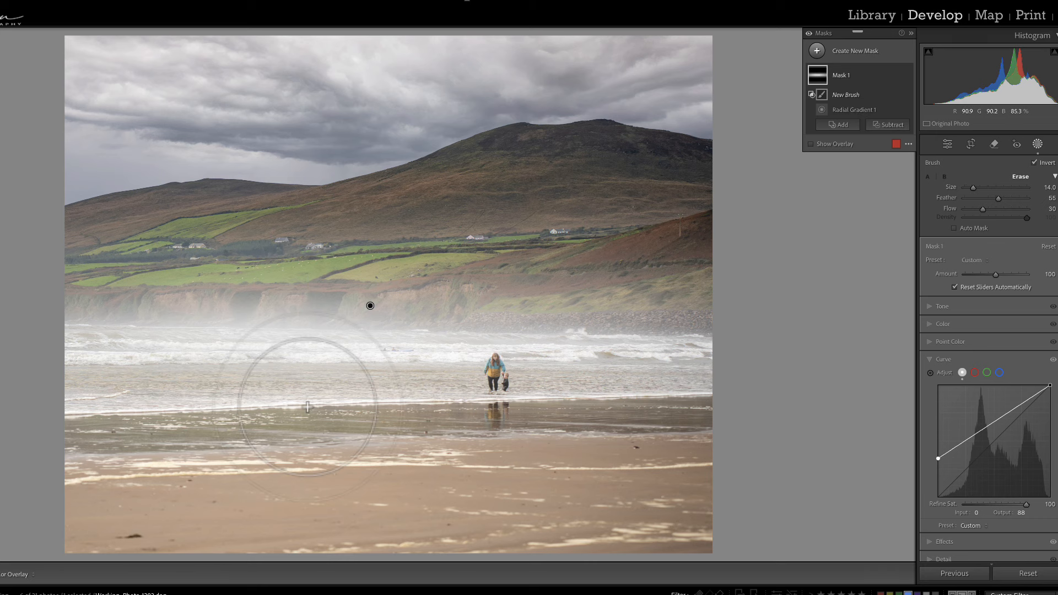
scroll(372, 397, "down", 3)
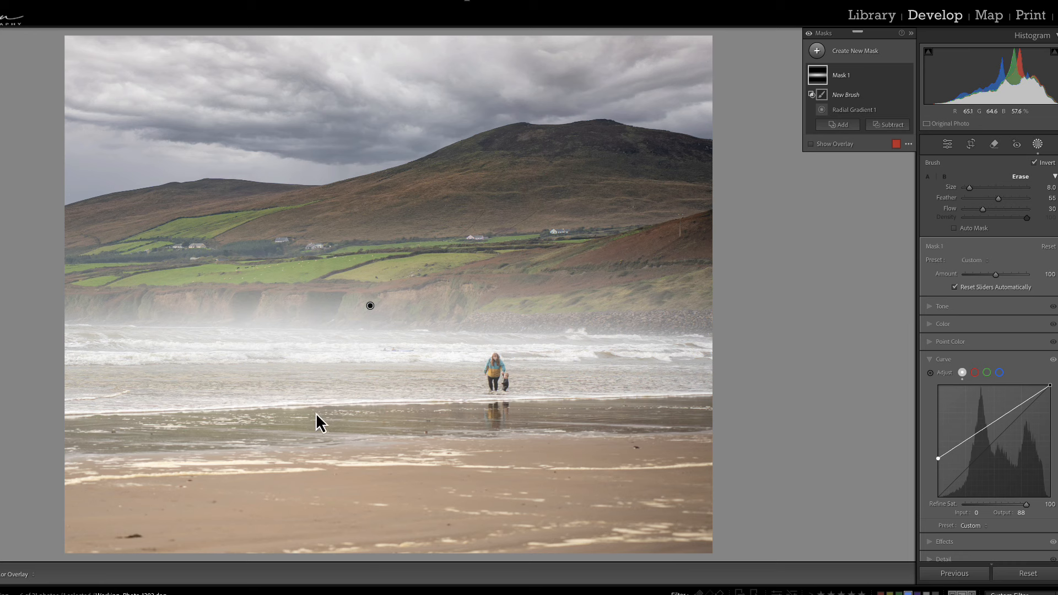
Paint patches of mist along the cliffs and rocky shore, and raise the mask's amount to 190
left_click(279, 403)
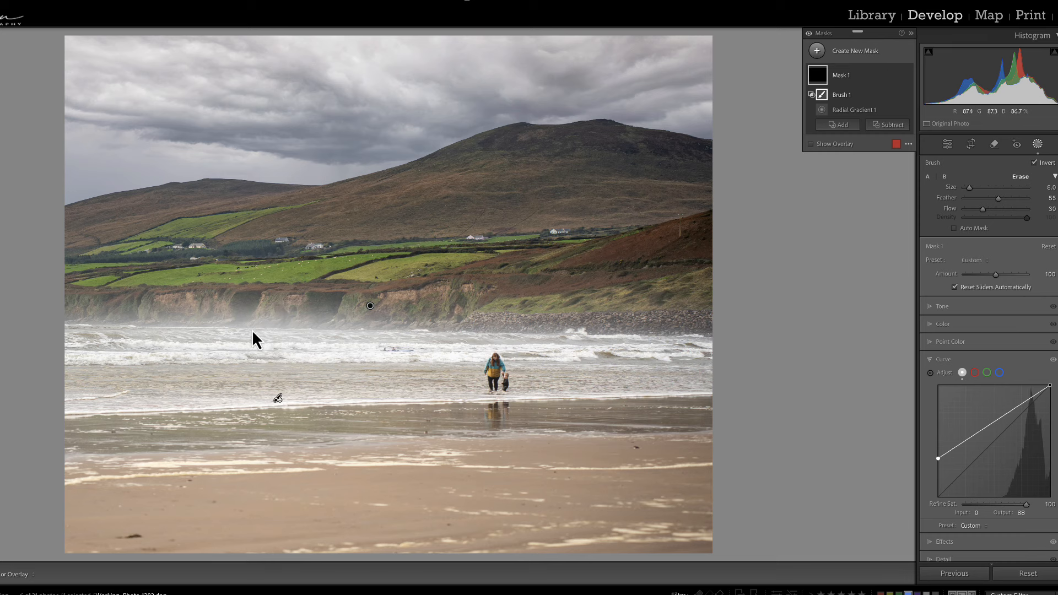
mouse_move(226, 307)
left_mouse_down()
mouse_move(194, 341)
mouse_move(151, 294)
mouse_move(97, 307)
mouse_move(208, 326)
mouse_move(280, 293)
mouse_move(317, 303)
left_mouse_up()
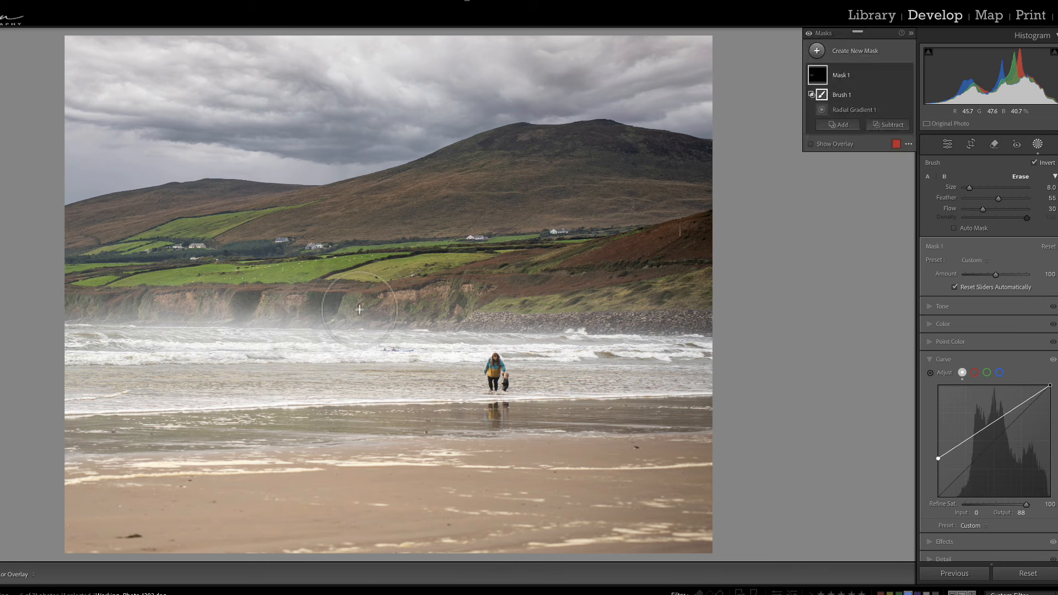
mouse_move(325, 339)
left_mouse_down()
mouse_move(390, 330)
mouse_move(434, 304)
mouse_move(433, 322)
left_mouse_up()
mouse_move(435, 325)
left_mouse_down()
mouse_move(493, 303)
mouse_move(478, 321)
mouse_move(529, 281)
left_mouse_up()
left_click_drag(554, 322, 579, 296)
left_click_drag(672, 284, 698, 308)
left_click_drag(606, 275, 561, 305)
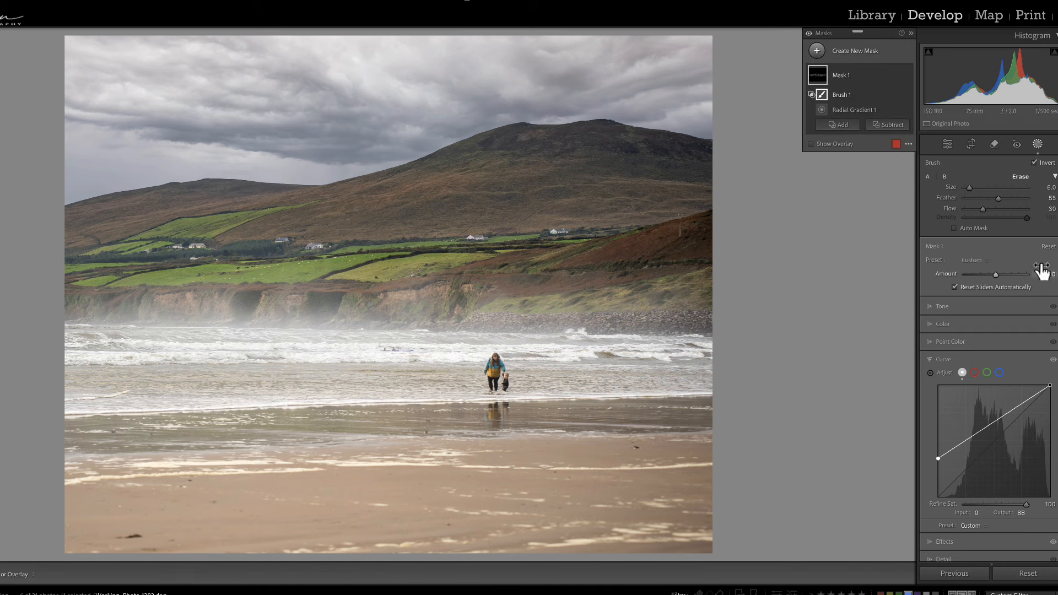
left_click_drag(996, 275, 1023, 280)
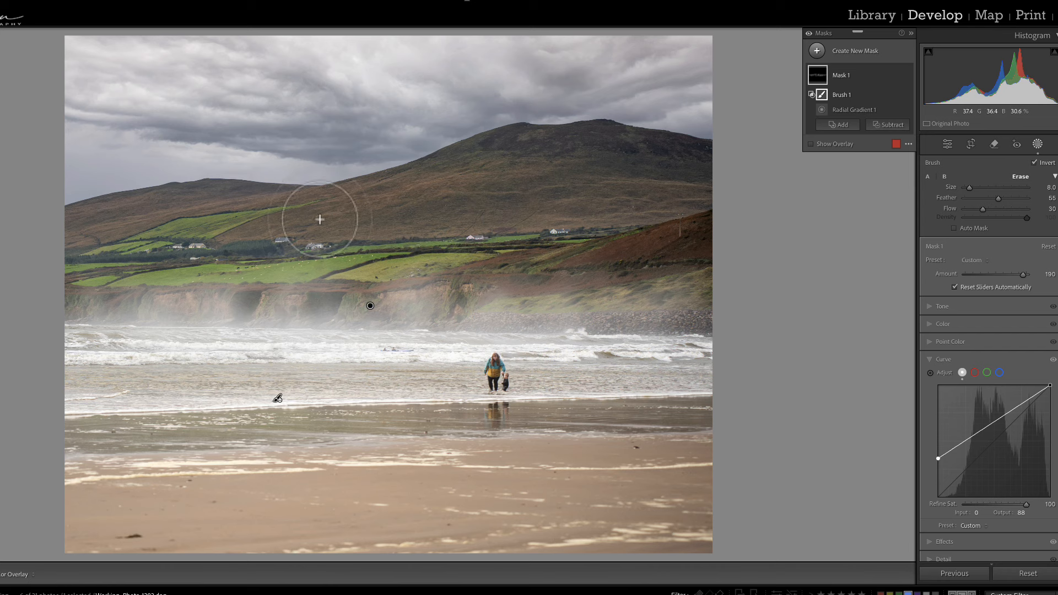
Create a new brush mask with feather 94, flow 29, exposure 0.50 and temp 14
left_click(817, 51)
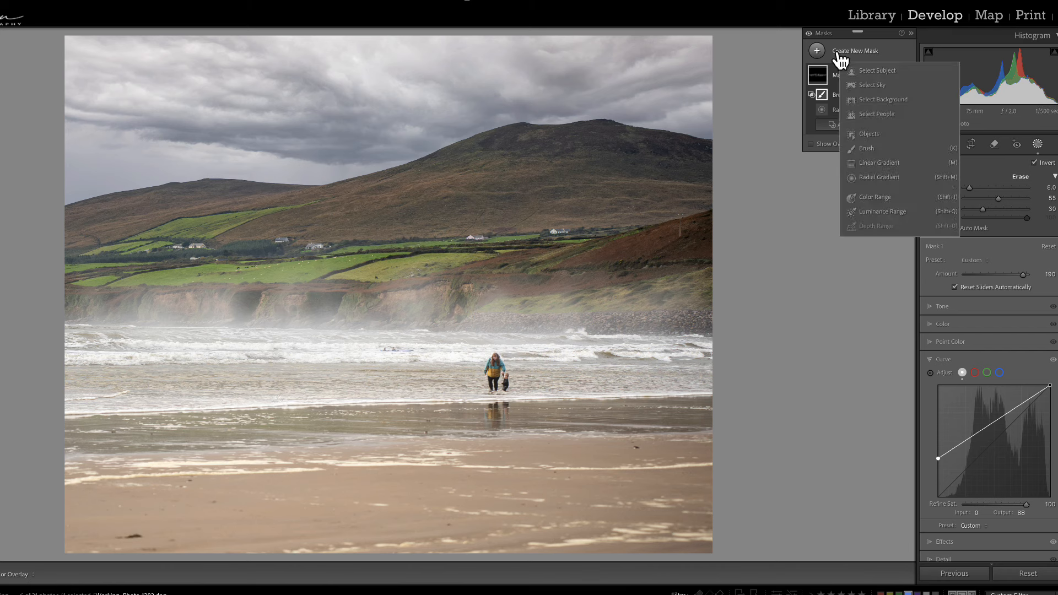
left_click(868, 152)
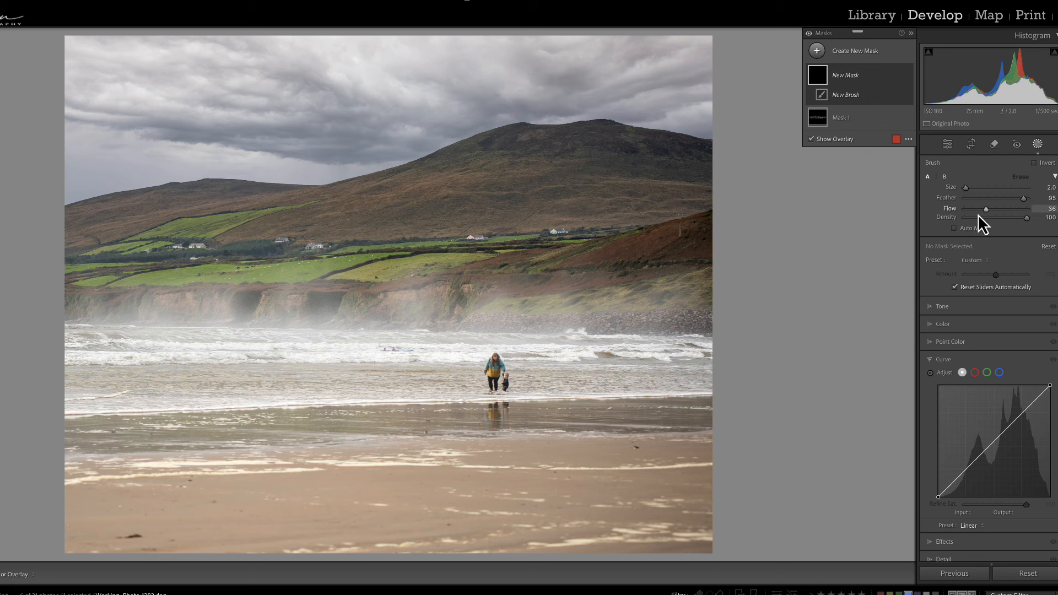
left_click_drag(985, 209, 980, 211)
left_click(937, 306)
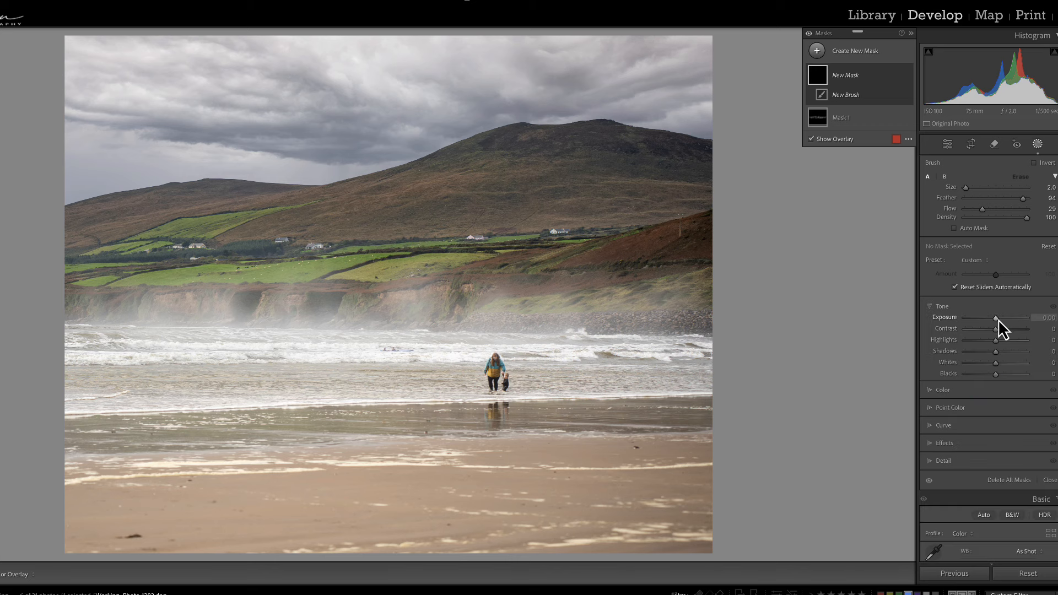
left_click_drag(997, 319, 1000, 318)
left_click(949, 391)
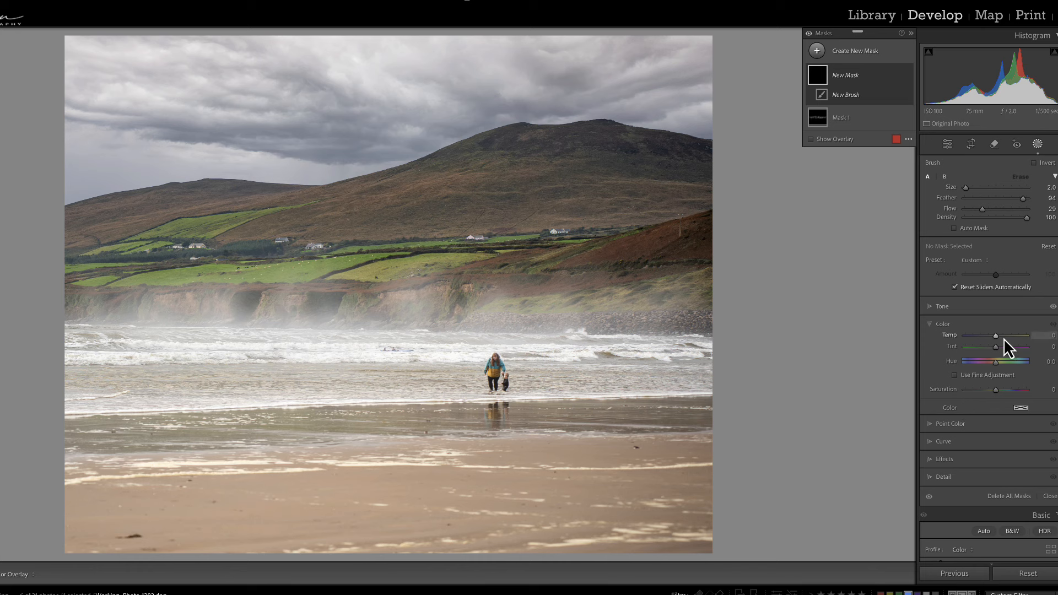
left_click_drag(996, 337, 1001, 337)
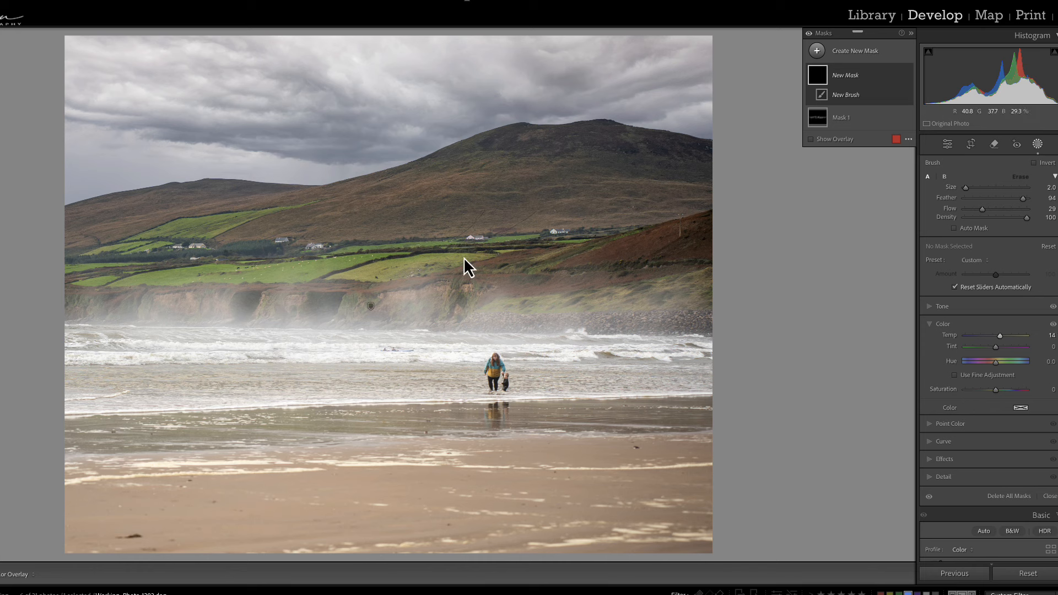
Paint light patches on the main hill with brush size 5 and the distant hill with size 2, checking them with the overlay
scroll(458, 186, "up", 3)
mouse_move(457, 190)
left_mouse_down()
mouse_move(401, 193)
mouse_move(420, 182)
left_mouse_up()
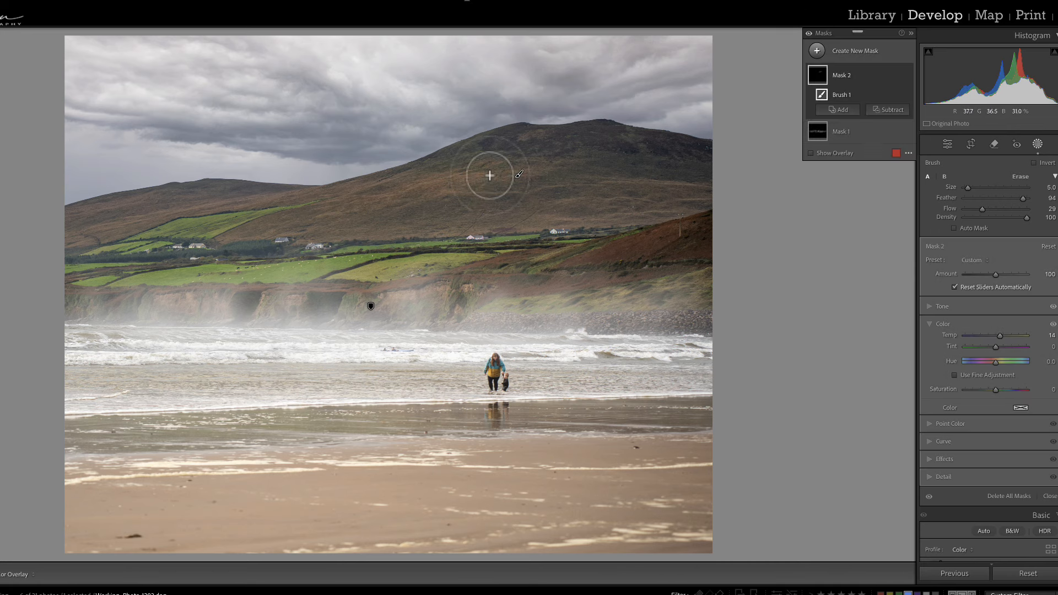
mouse_move(491, 177)
left_mouse_down()
mouse_move(388, 196)
mouse_move(417, 184)
mouse_move(368, 212)
mouse_move(451, 184)
mouse_move(394, 194)
mouse_move(416, 185)
mouse_move(469, 218)
mouse_move(456, 195)
mouse_move(469, 177)
mouse_move(438, 180)
left_mouse_up()
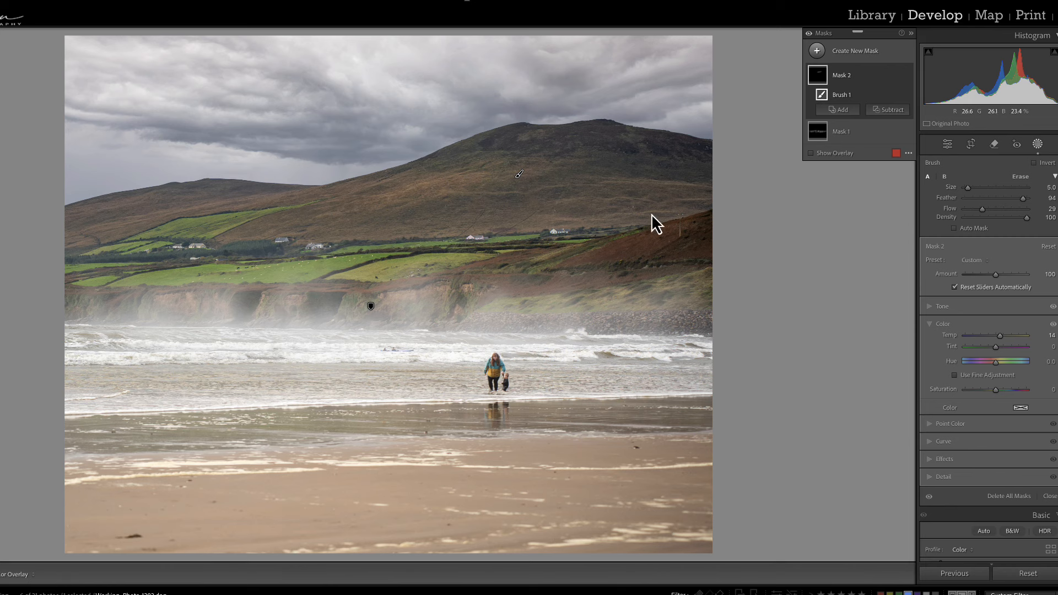
mouse_move(596, 218)
left_mouse_down()
mouse_move(583, 210)
mouse_move(673, 189)
mouse_move(597, 191)
mouse_move(676, 184)
mouse_move(596, 186)
mouse_move(698, 182)
mouse_move(685, 203)
mouse_move(561, 222)
left_mouse_up()
scroll(672, 188, "down", 3)
mouse_move(283, 196)
left_mouse_down()
mouse_move(177, 211)
mouse_move(205, 207)
left_mouse_up()
mouse_move(205, 207)
left_mouse_down()
mouse_move(110, 236)
mouse_move(90, 230)
mouse_move(159, 219)
mouse_move(111, 202)
mouse_move(124, 200)
mouse_move(76, 210)
mouse_move(140, 193)
mouse_move(118, 200)
left_mouse_up()
left_click_drag(118, 200, 160, 191)
left_click(811, 154)
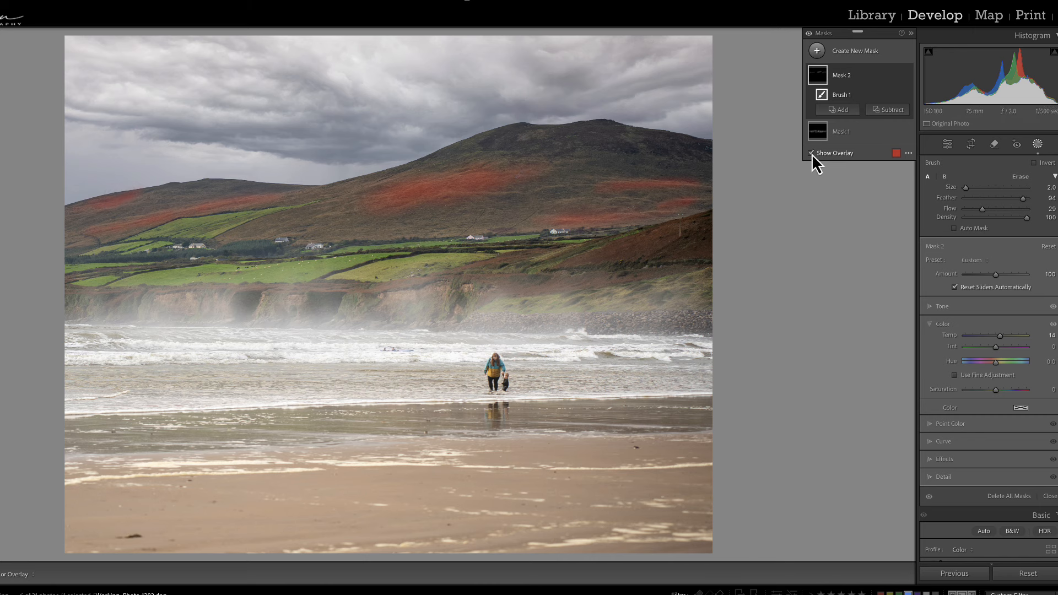
left_click(811, 153)
Set the hillside light mask's exposure to 0.78, whites to 12 and amount to 119
mouse_move(996, 274)
left_mouse_down()
mouse_move(1034, 275)
mouse_move(1022, 263)
left_mouse_up()
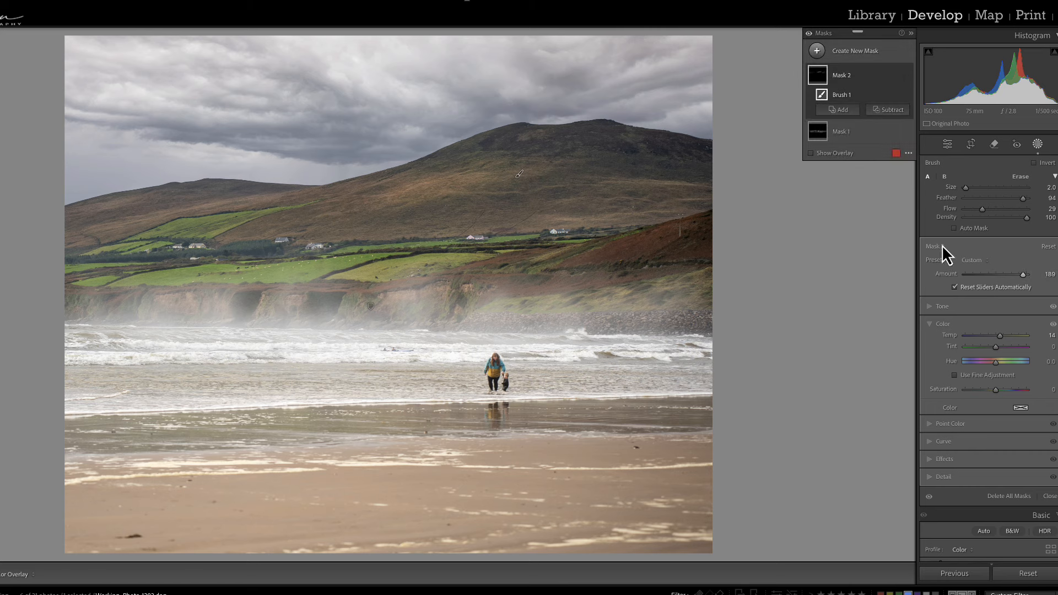
left_click_drag(1023, 275, 1011, 278)
left_click(943, 307)
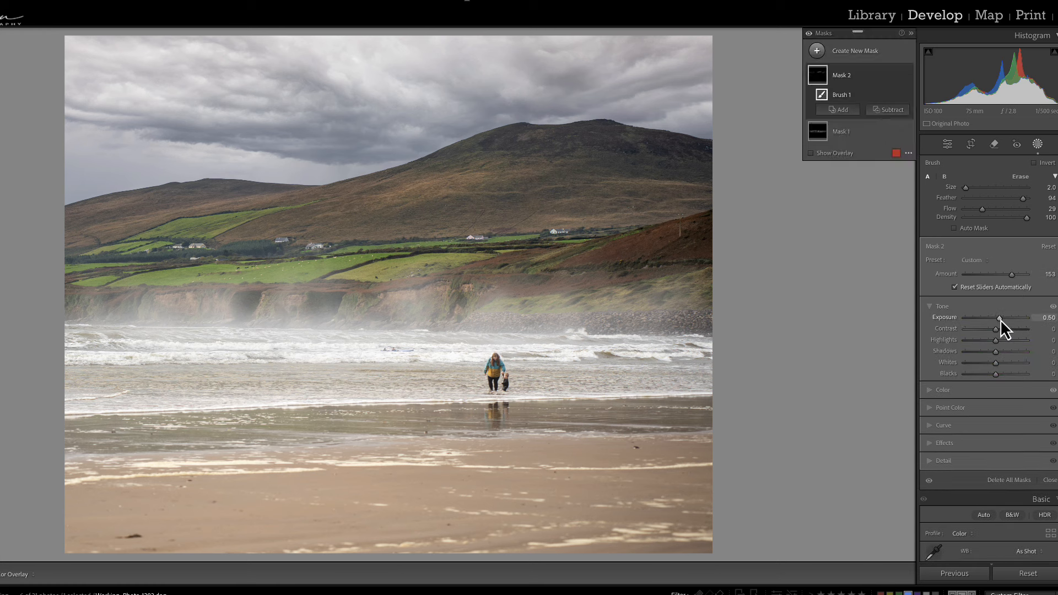
left_click_drag(999, 319, 1002, 319)
left_click_drag(994, 363, 997, 361)
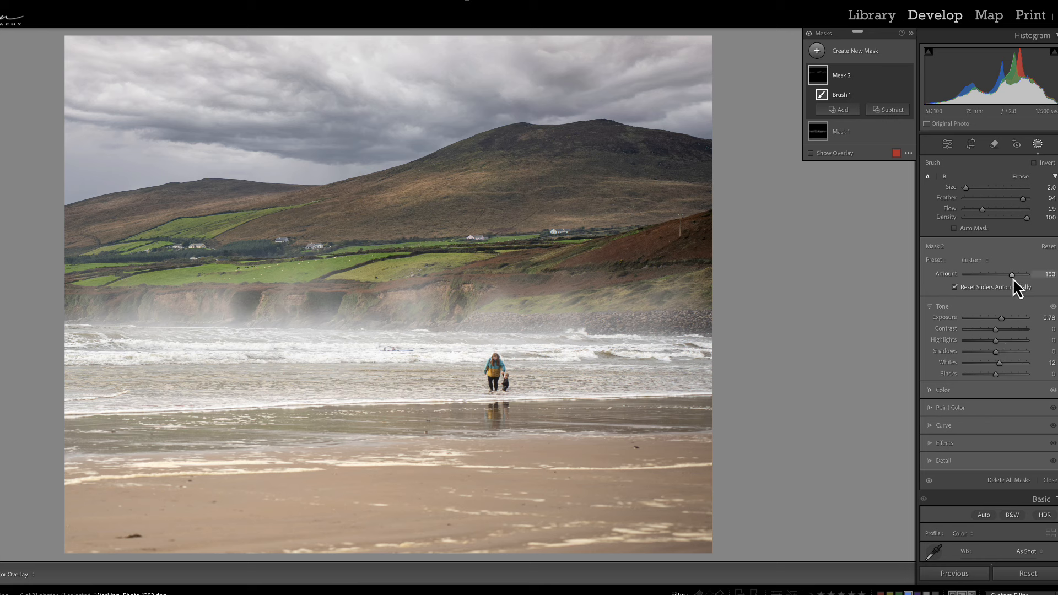
mouse_move(1013, 276)
left_mouse_down()
mouse_move(984, 281)
mouse_move(1002, 275)
left_mouse_up()
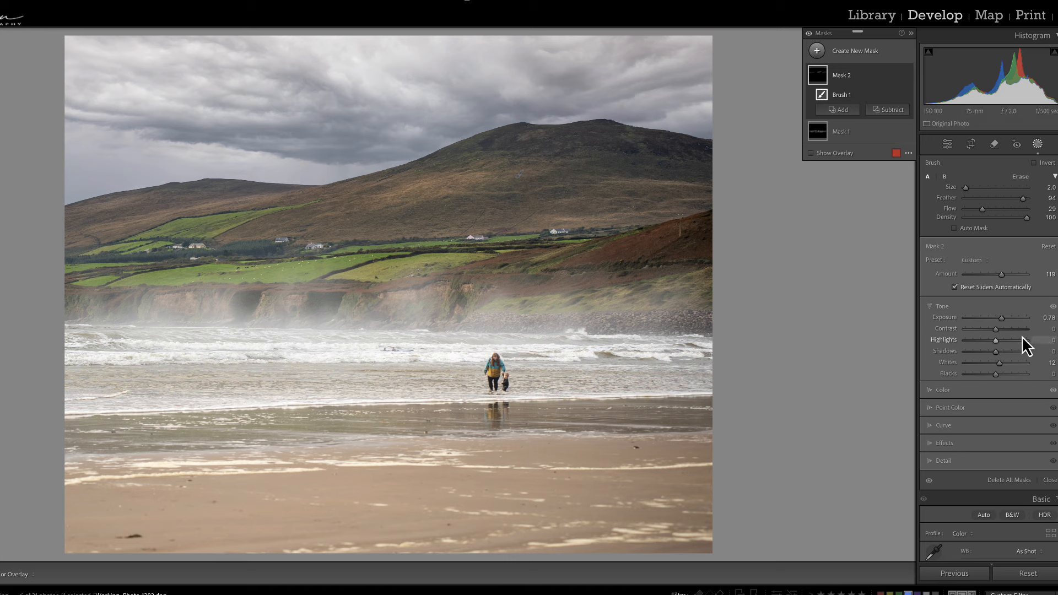
Create a Color Range mask sampled from the green fields, with exposure 0.17 and whites 13
left_click(815, 50)
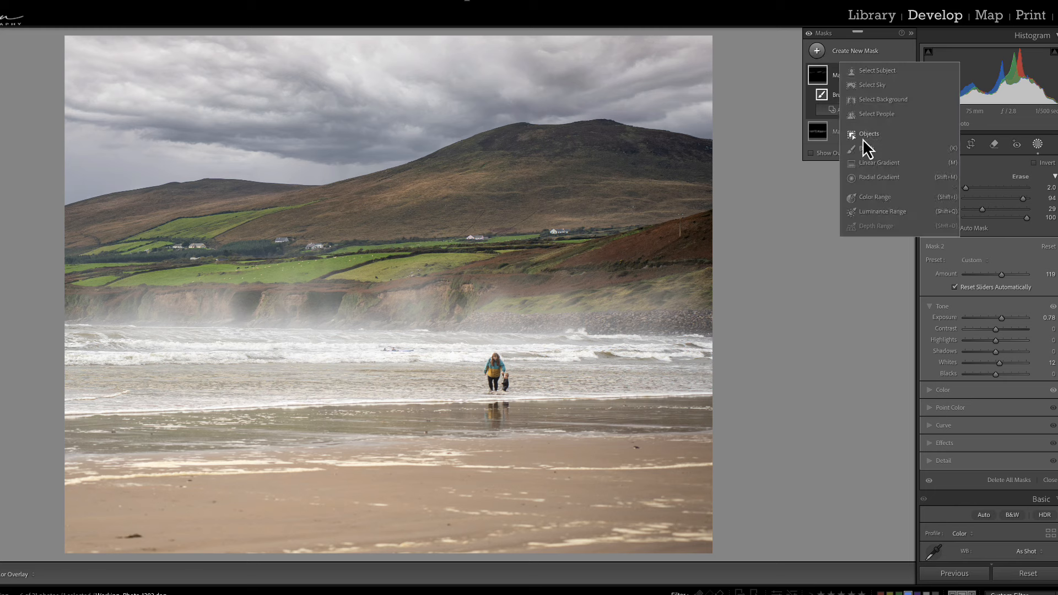
left_click(875, 197)
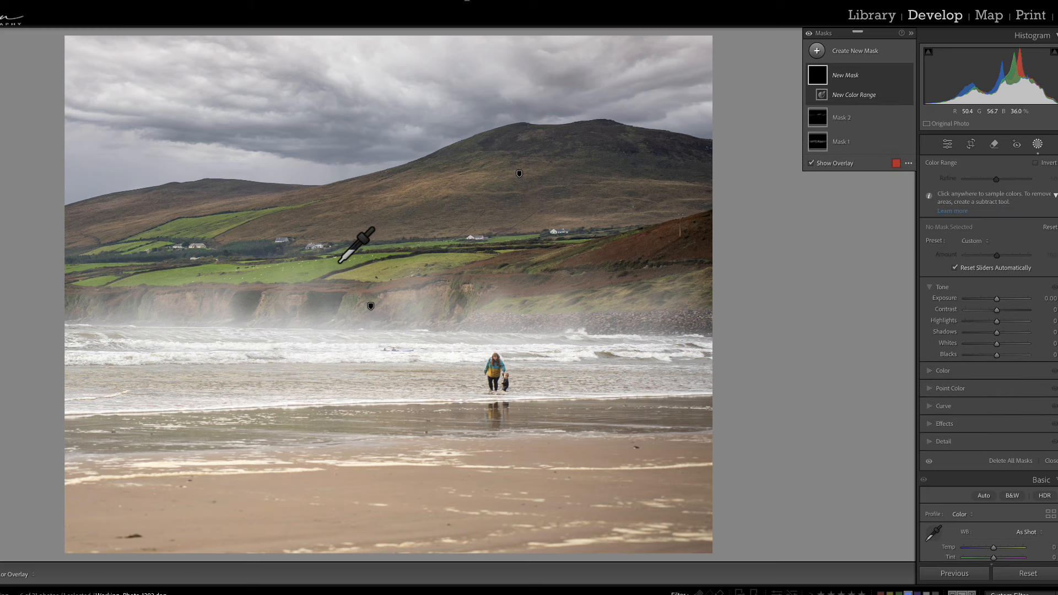
left_click(323, 267)
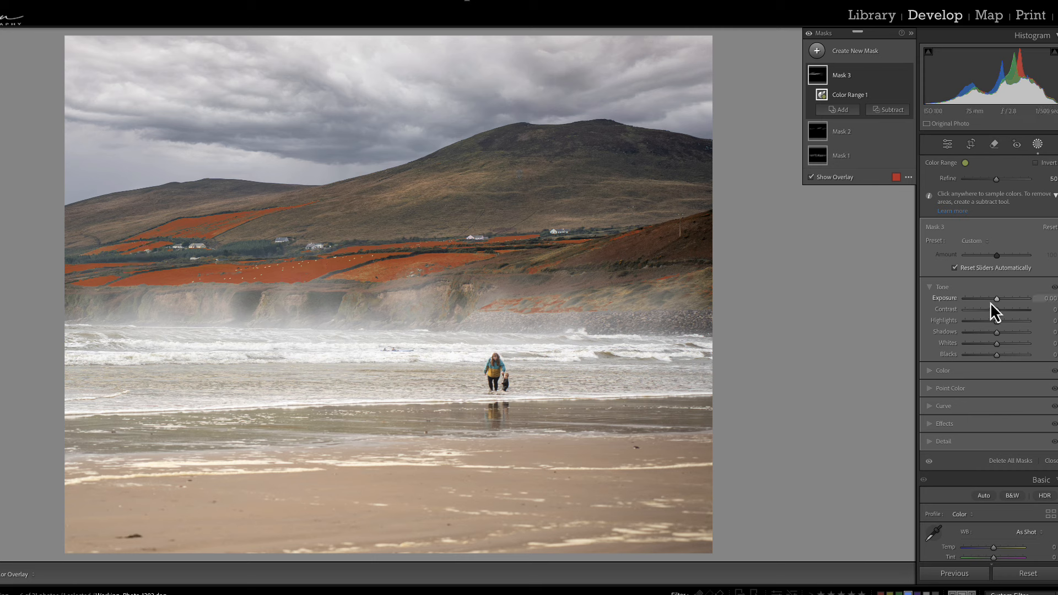
left_click_drag(997, 300, 998, 301)
left_click_drag(995, 345, 997, 344)
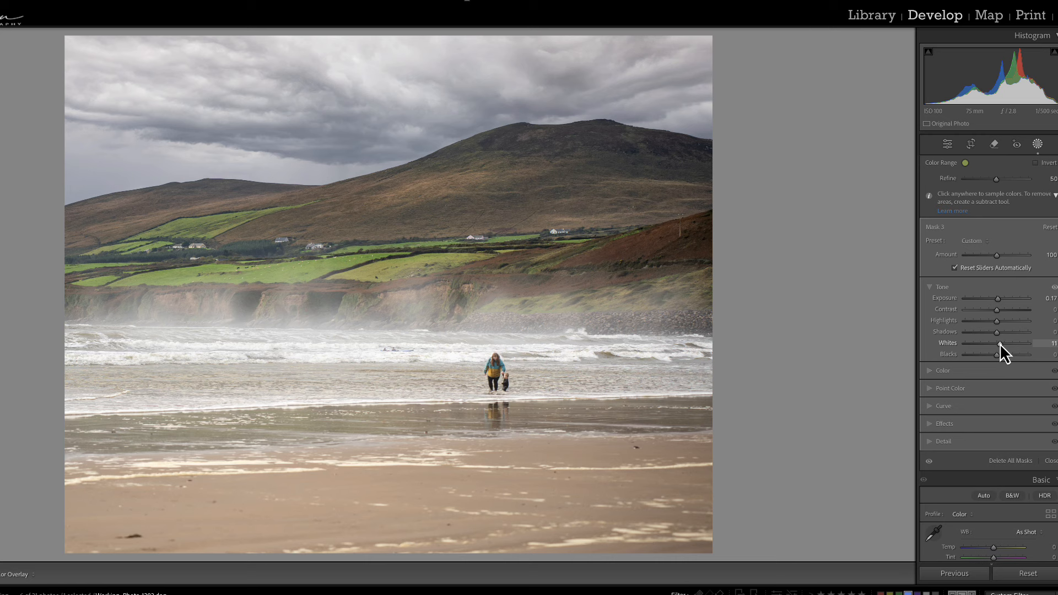
left_click_drag(999, 344, 1000, 344)
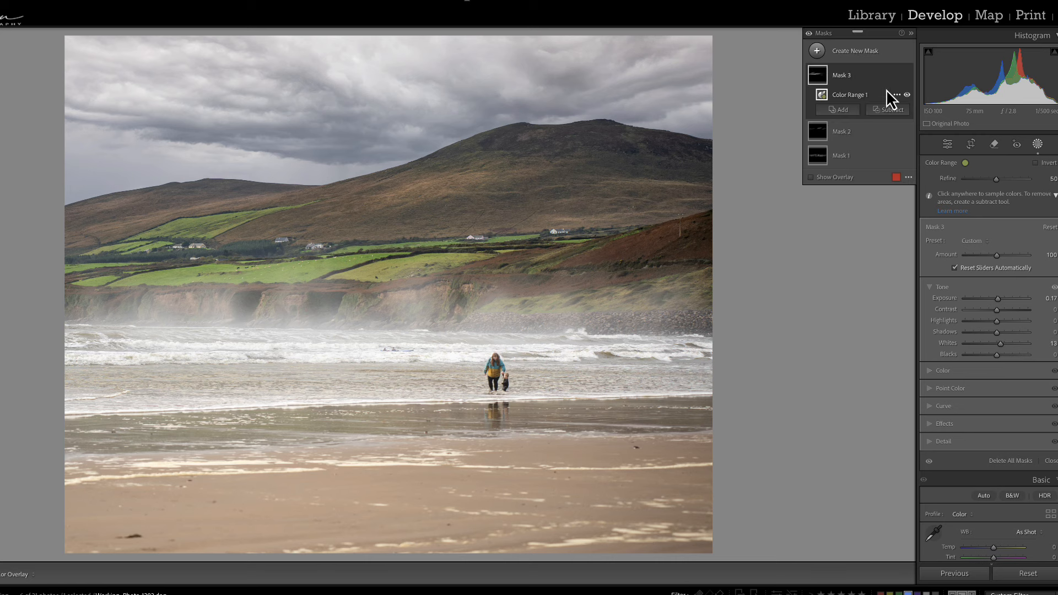
Intersect the green fields' Color Range mask with a brush, setting its size to 5.2 and flow to 47
left_click(896, 75)
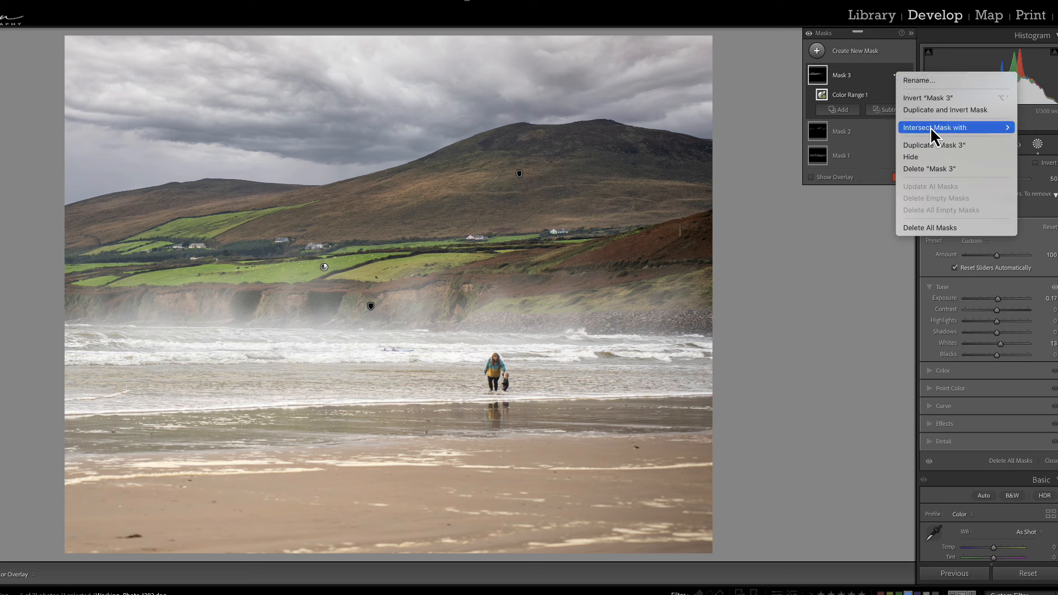
mouse_move(931, 127)
left_click(1031, 192)
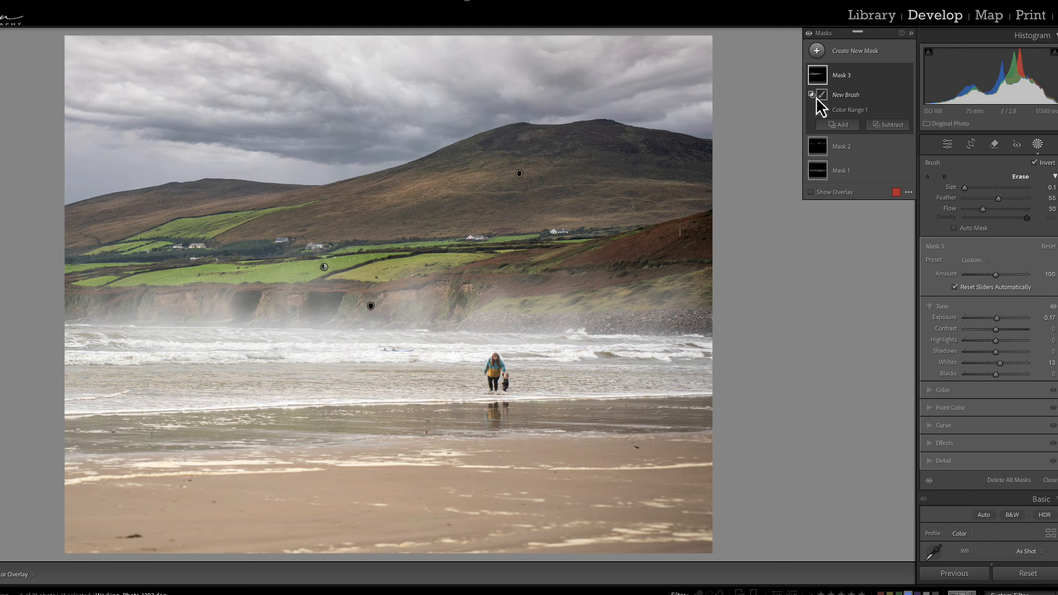
left_click(478, 215)
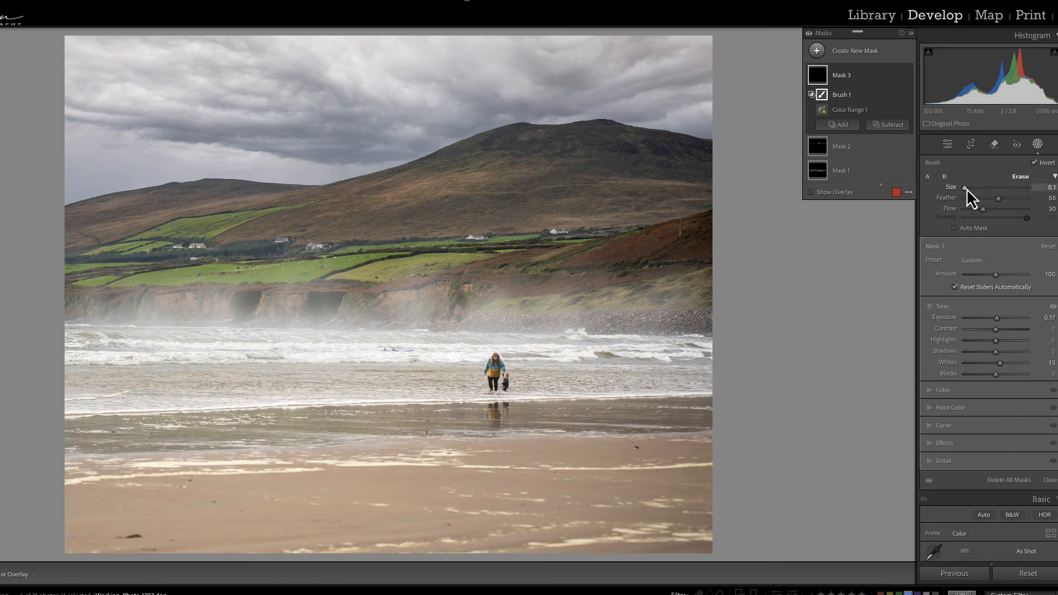
left_click_drag(966, 188, 970, 189)
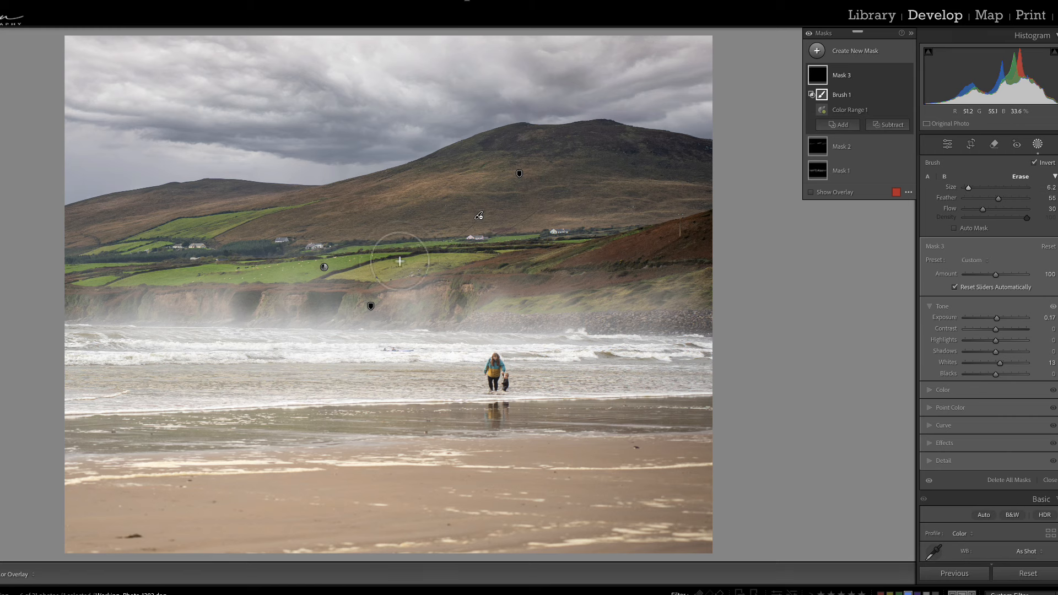
left_click_drag(967, 188, 967, 188)
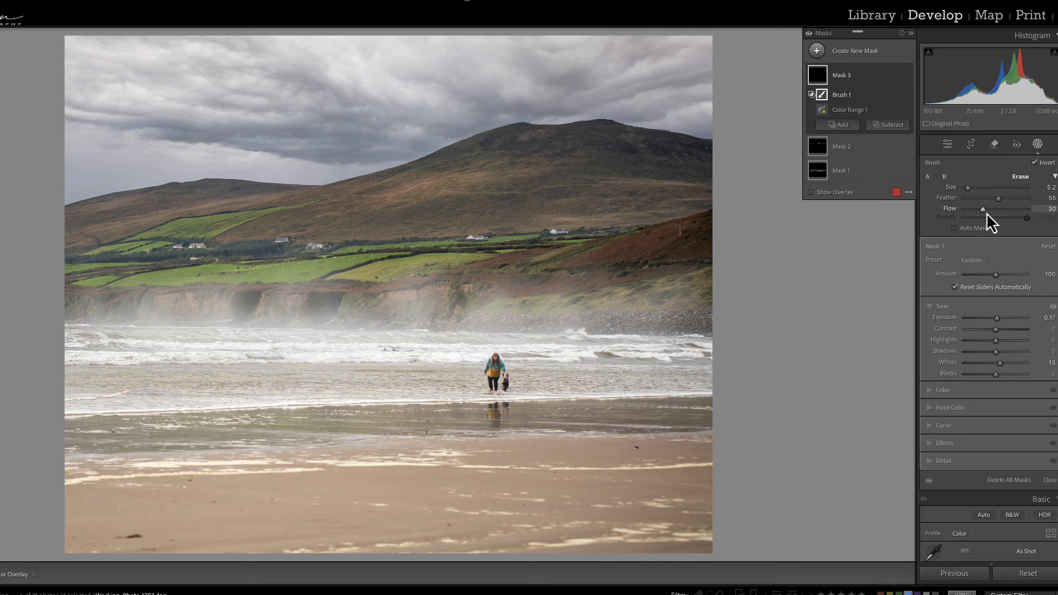
left_click_drag(983, 210, 994, 209)
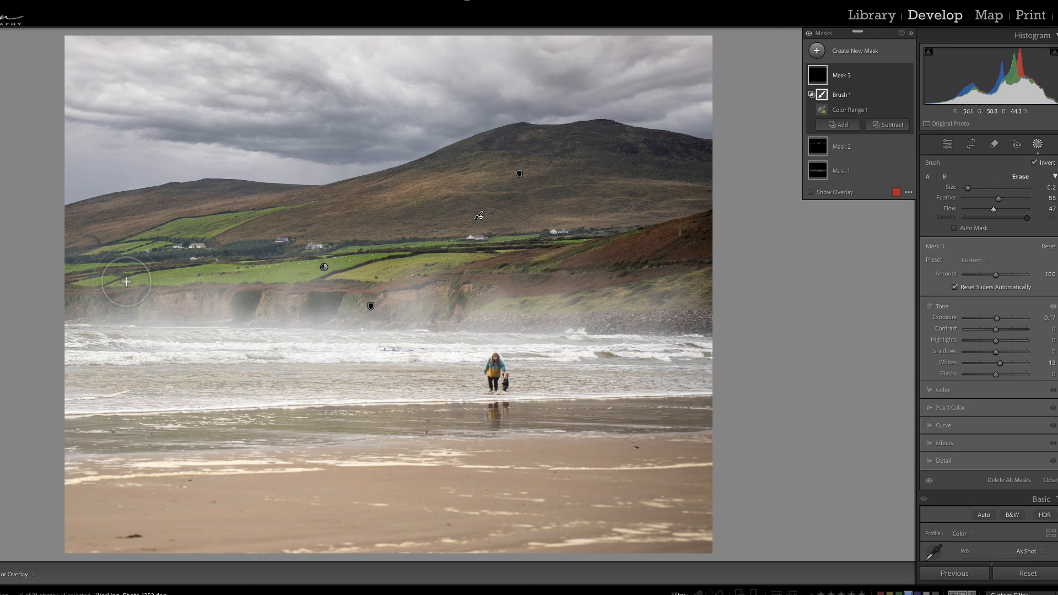
Brush over the green fields above the cliffs, enabling Auto Mask after the first stroke and checking the coverage with the overlay
mouse_move(127, 279)
left_mouse_down()
mouse_move(406, 253)
mouse_move(358, 267)
mouse_move(292, 259)
mouse_move(120, 283)
mouse_move(170, 269)
mouse_move(289, 272)
mouse_move(287, 259)
left_mouse_up()
left_click(954, 229)
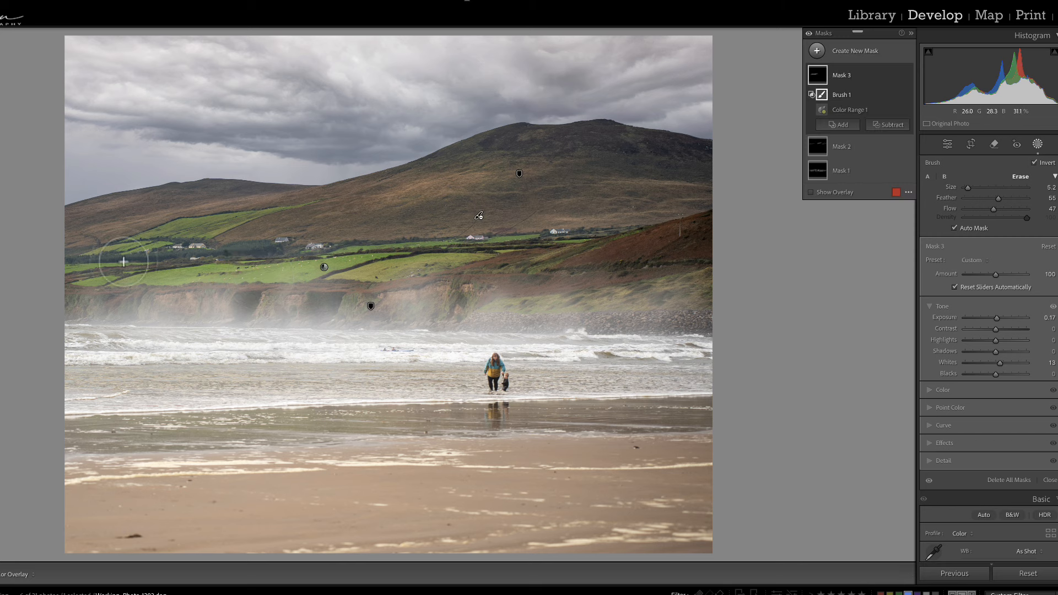
mouse_move(103, 263)
left_mouse_down()
mouse_move(64, 269)
mouse_move(112, 264)
mouse_move(63, 269)
mouse_move(99, 279)
left_mouse_up()
left_click_drag(348, 250, 559, 241)
left_click(810, 193)
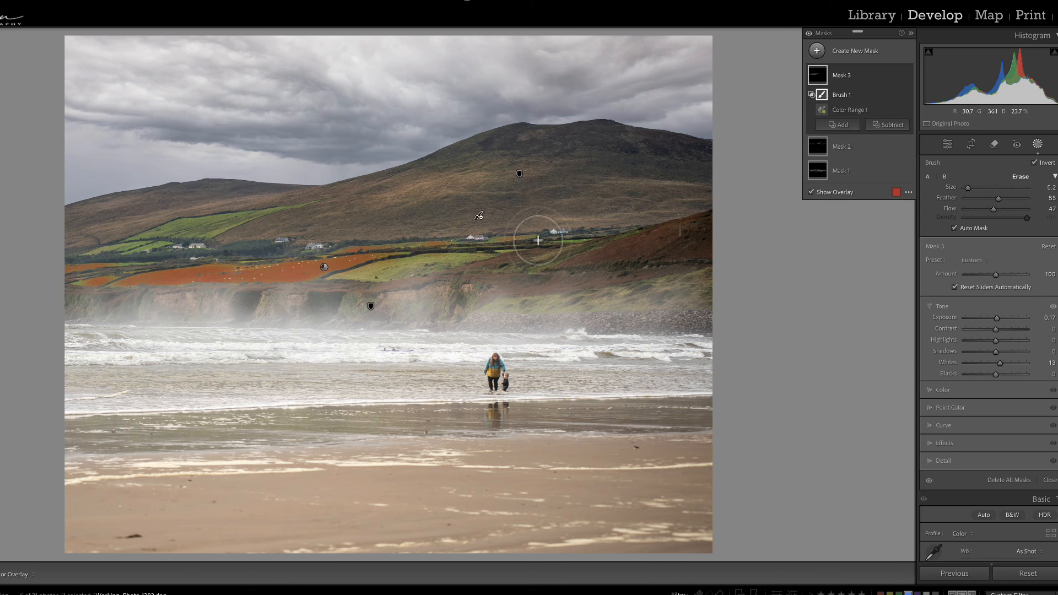
left_click_drag(535, 236, 397, 243)
mouse_move(134, 265)
left_mouse_down()
mouse_move(107, 265)
mouse_move(130, 274)
mouse_move(88, 280)
left_mouse_up()
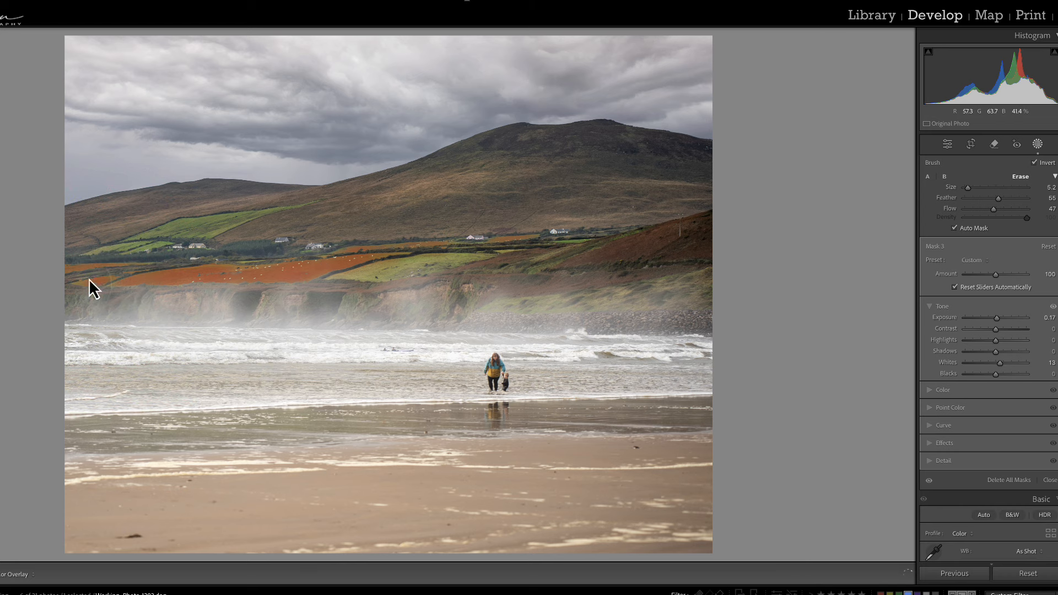
left_click(811, 192)
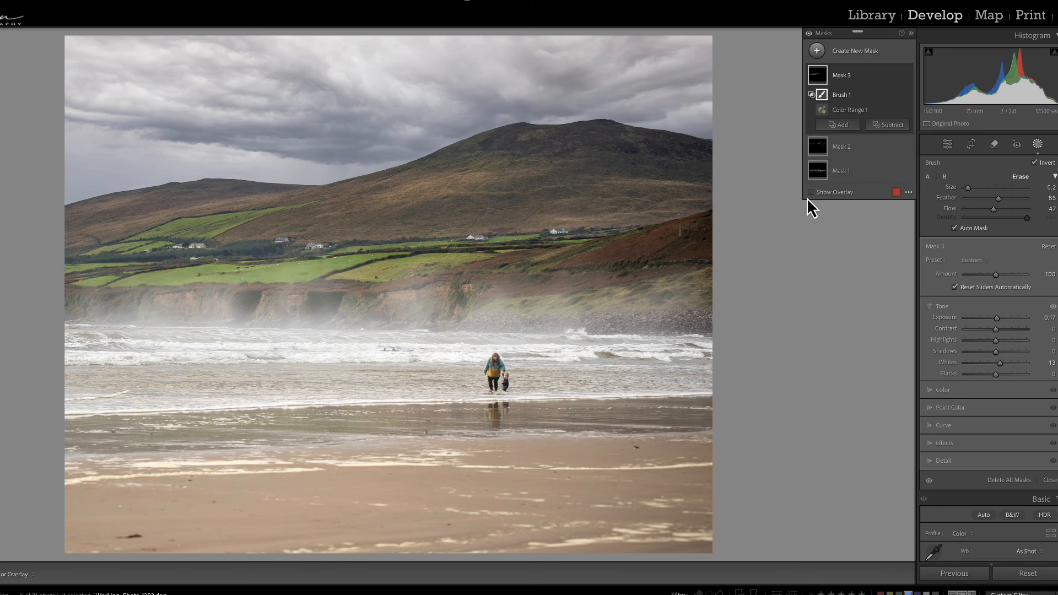
Set the field mask's exposure to 0.81, contrast to 49 and whites to -5, and compare the photo with and without the mask
left_click_drag(998, 315, 1012, 329)
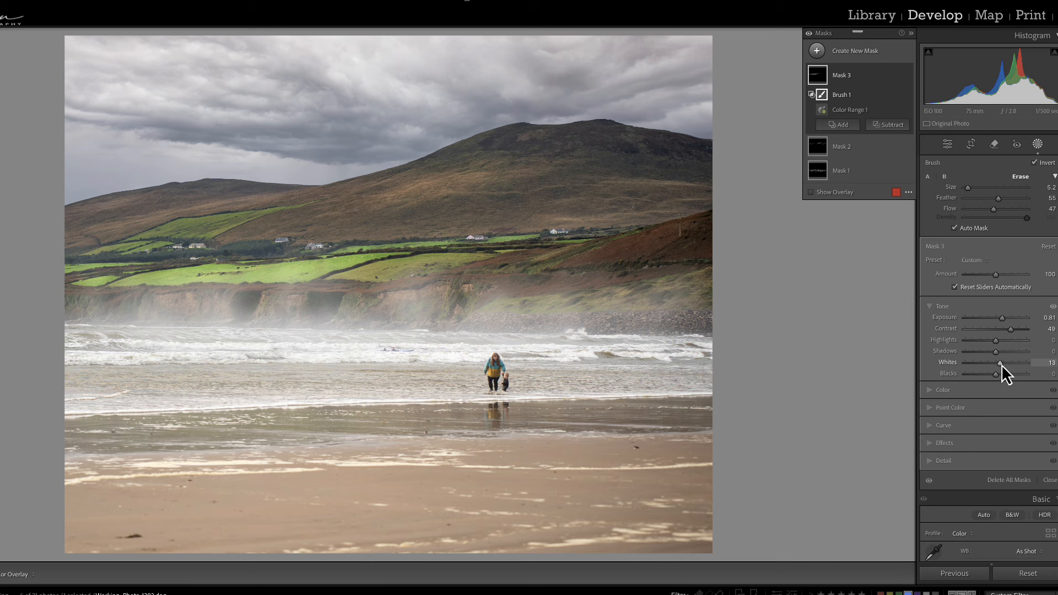
left_click_drag(1000, 364, 994, 365)
left_click(907, 75)
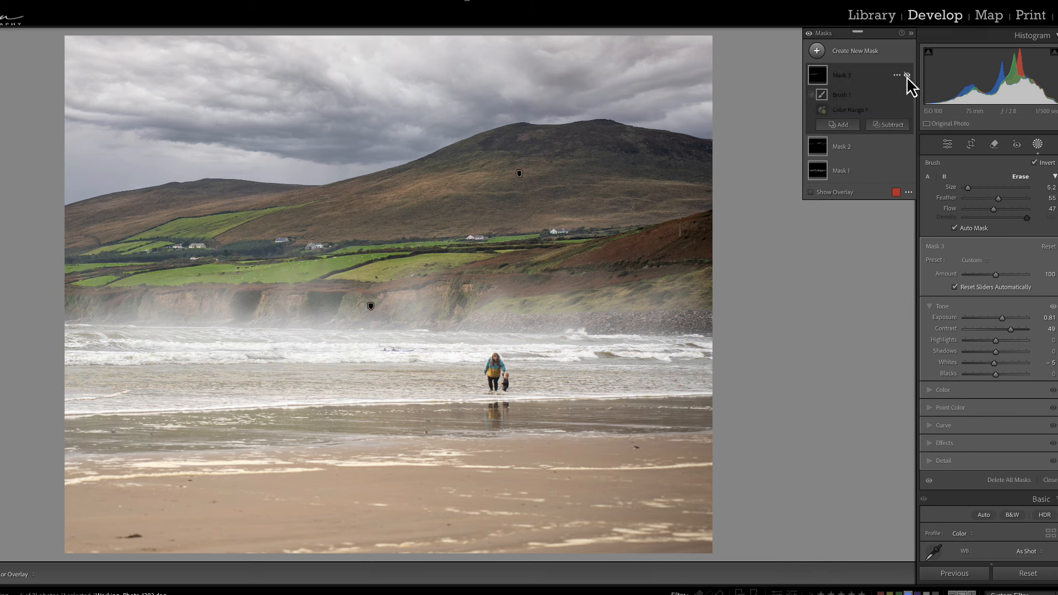
left_click(906, 75)
left_click(907, 75)
left_click(906, 75)
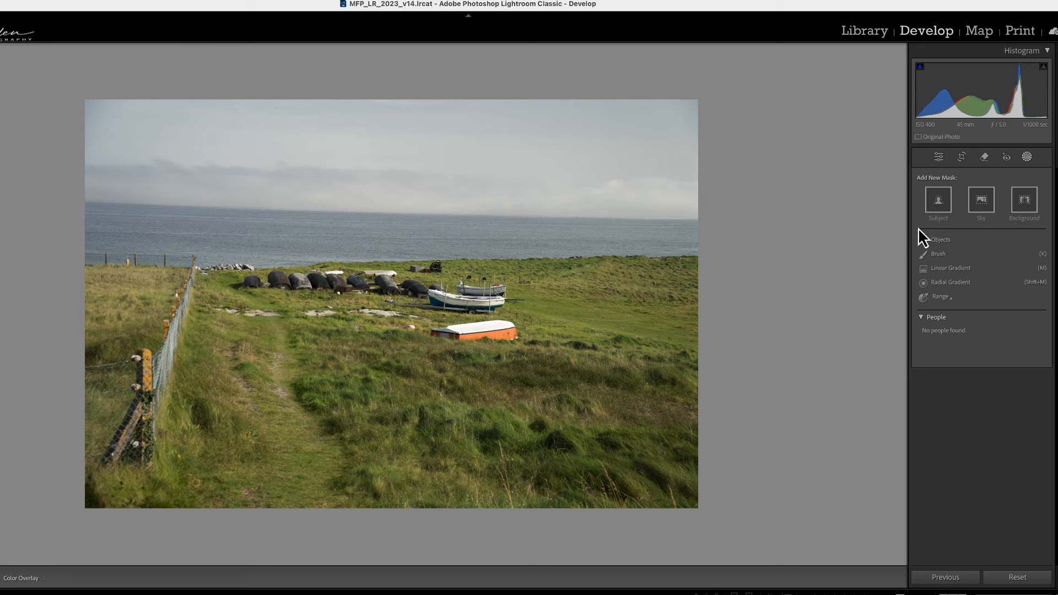
Level the coastal boats photo with Auto Upright and apply Auto tone adjustments
left_click(939, 158)
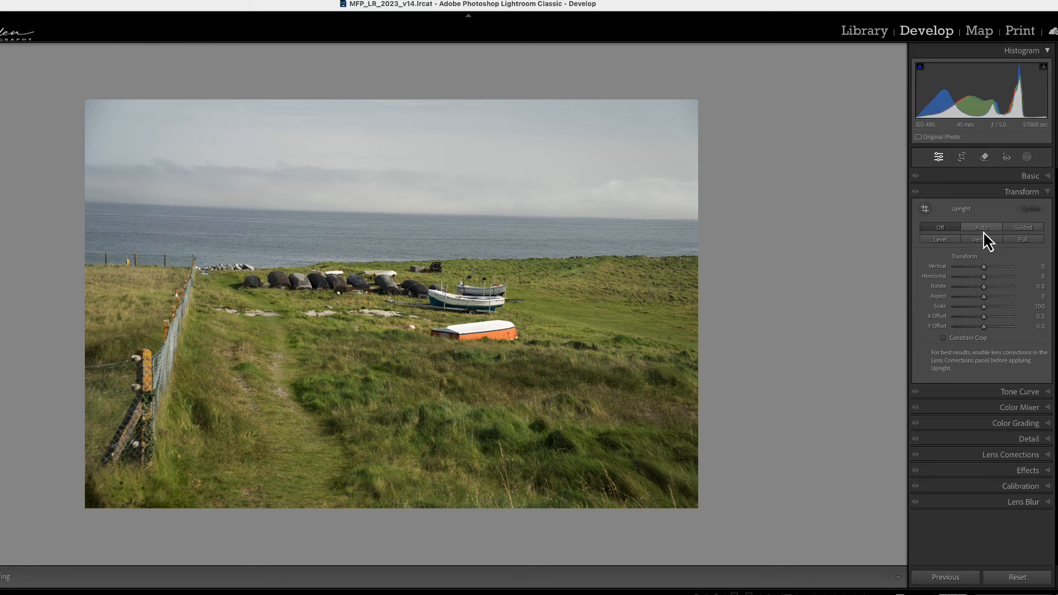
left_click(984, 229)
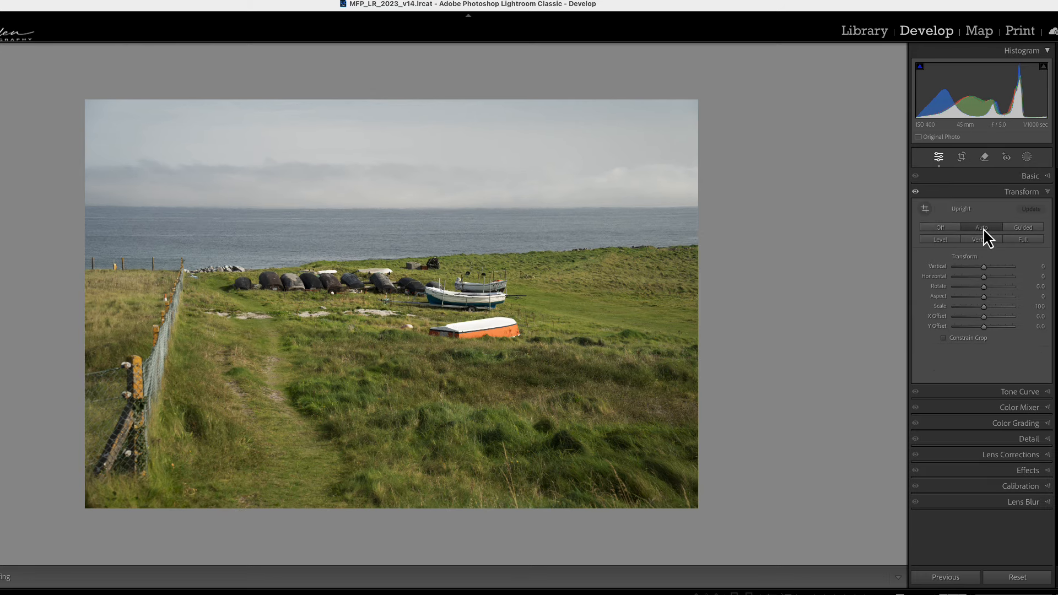
left_click(962, 159)
left_click(938, 157)
left_click(967, 175)
left_click(975, 192)
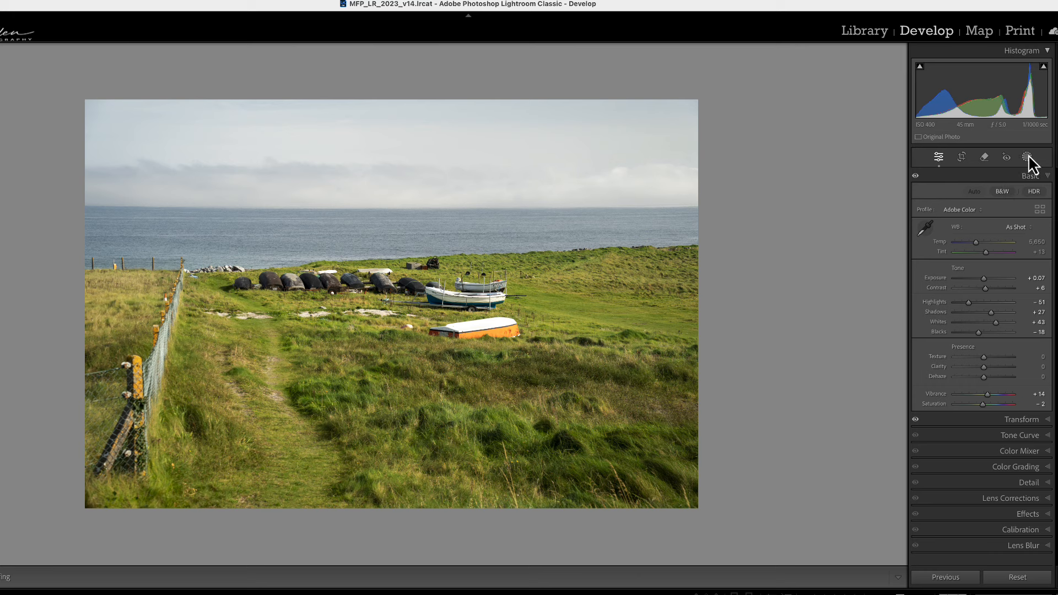
Create a Select Sky mask on the boats photo and display its overlay as White on Black
left_click(1027, 158)
left_click(981, 199)
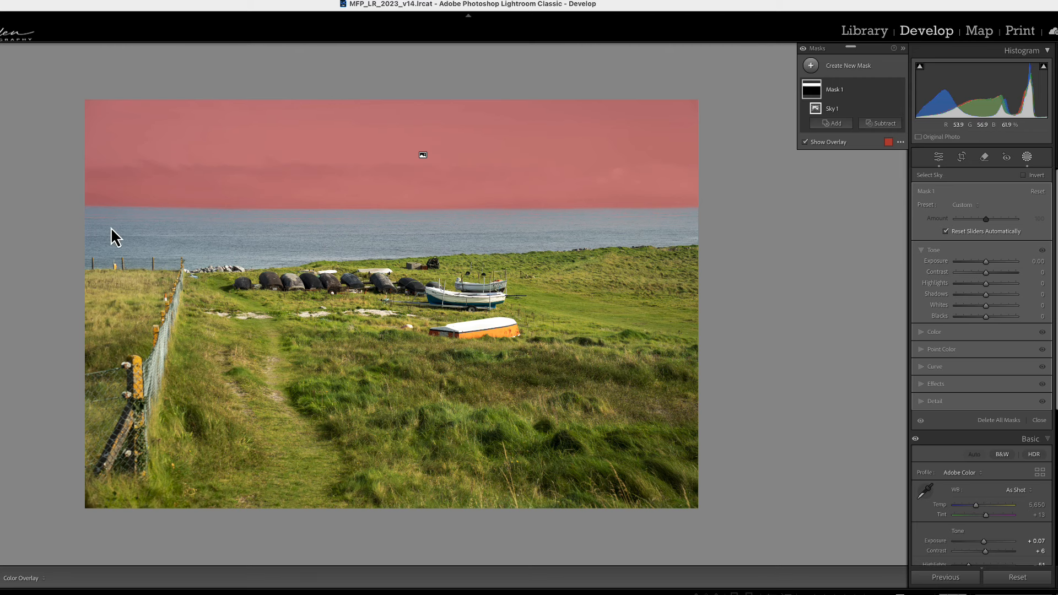
left_click(900, 142)
left_click(920, 217)
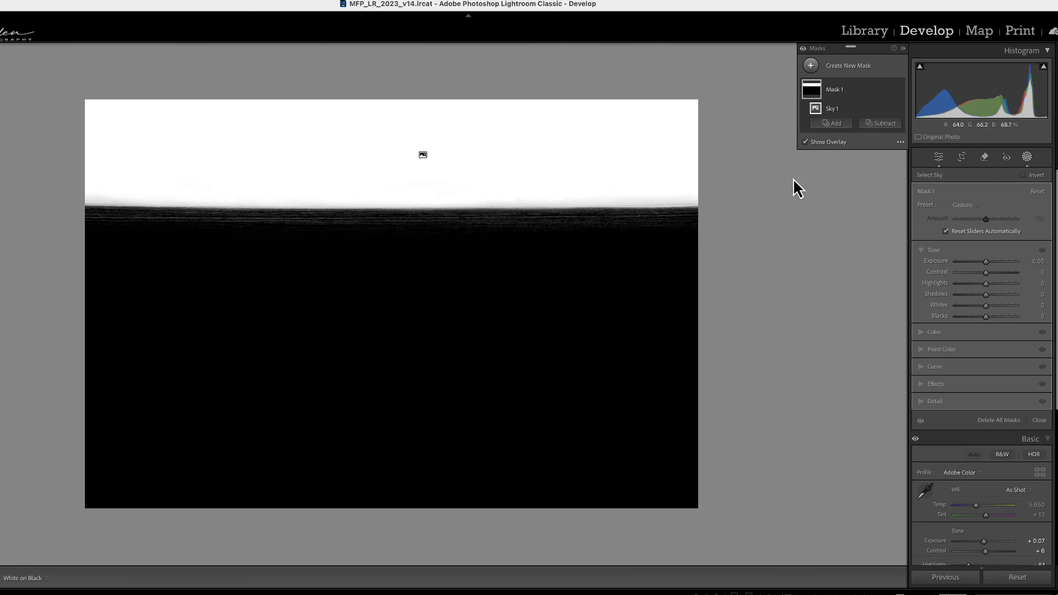
Add a subtracting brush to the sky mask
left_click(876, 125)
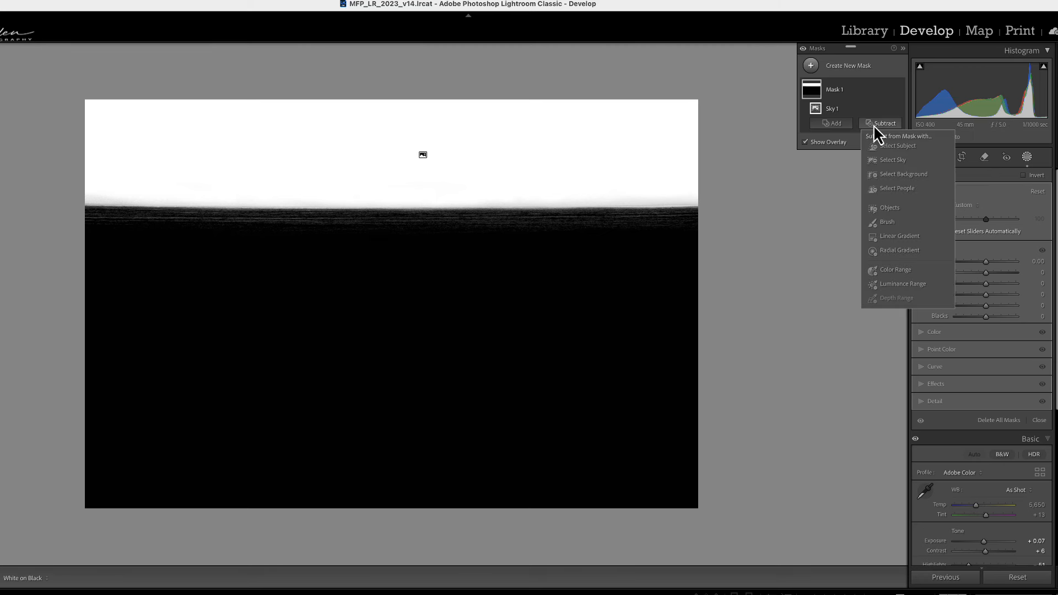
left_click(888, 223)
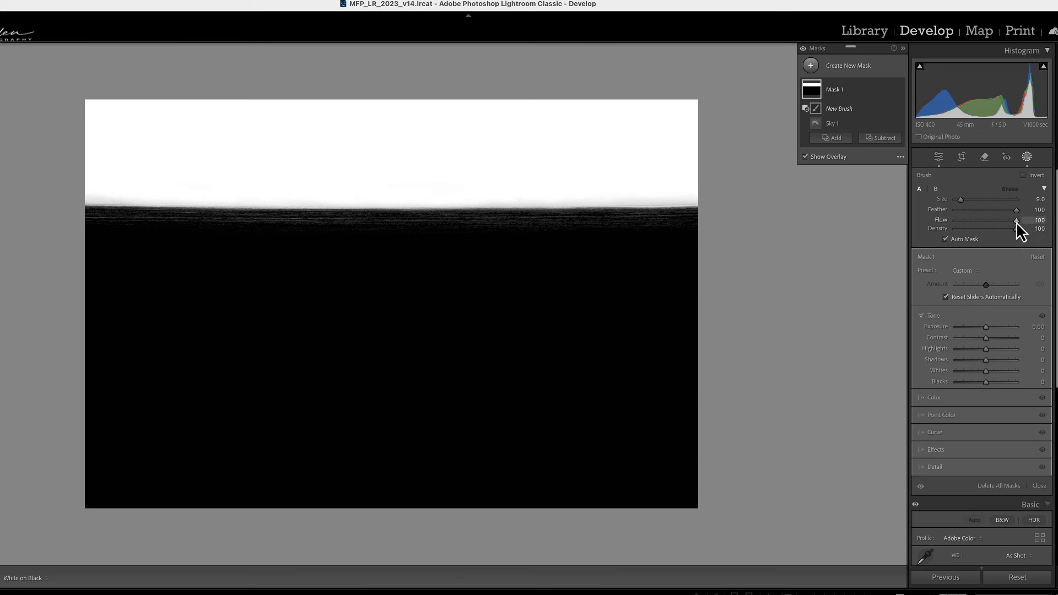